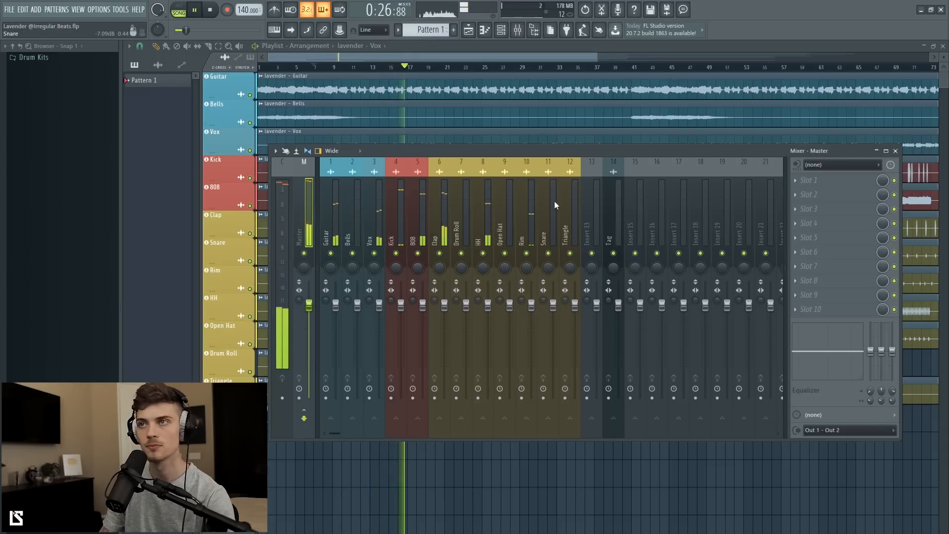
- Stop playback, open the channel rack at a reduced width, and resize and position the mixer beside it
key(space)
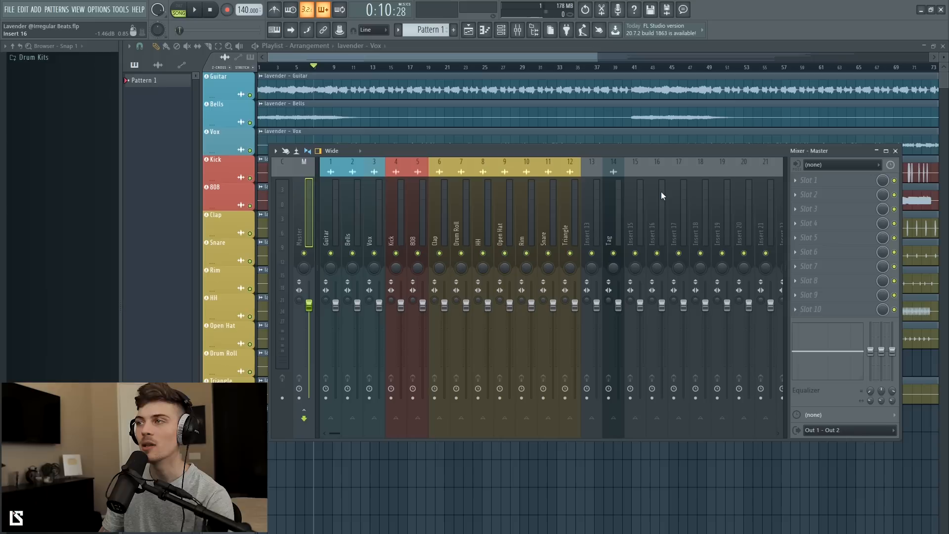
click(503, 32)
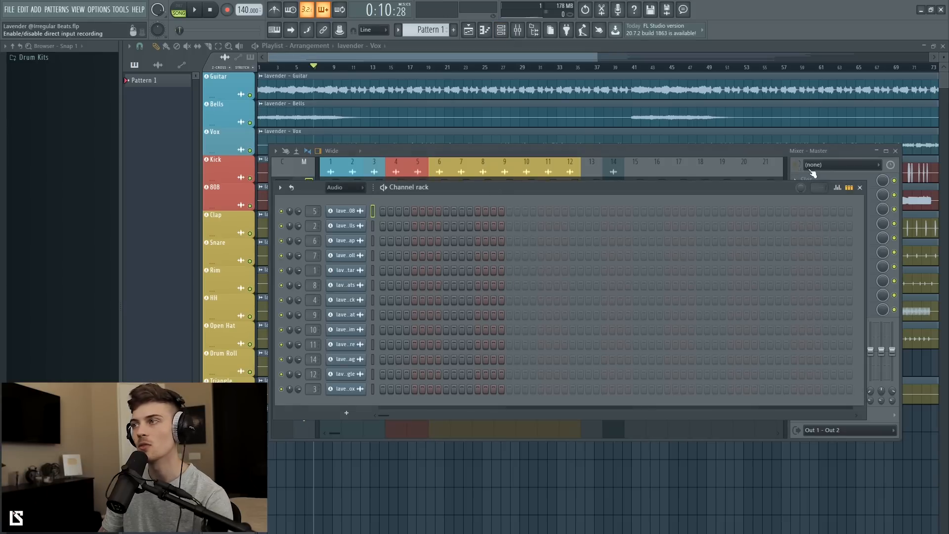
drag(866, 202, 344, 232)
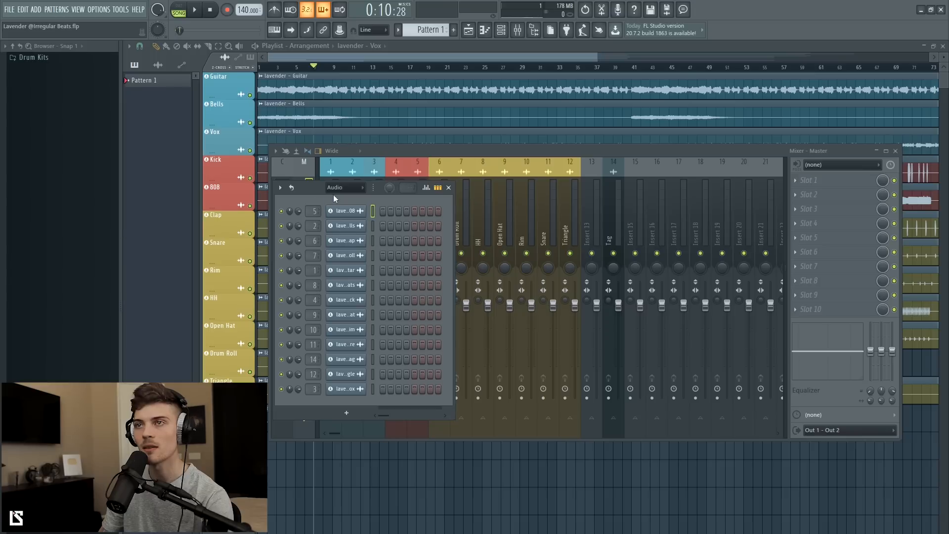
drag(304, 189, 440, 155)
click(404, 147)
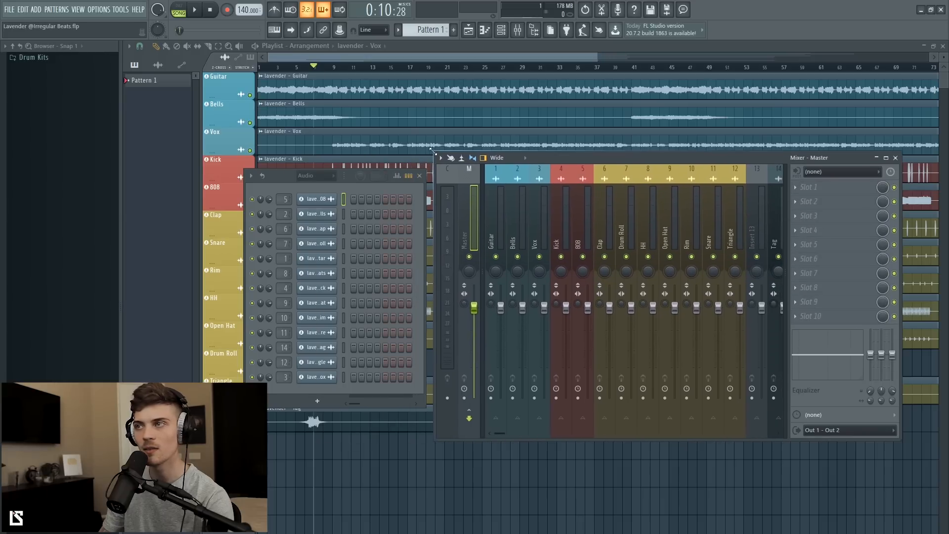
drag(583, 158, 580, 130)
click(547, 182)
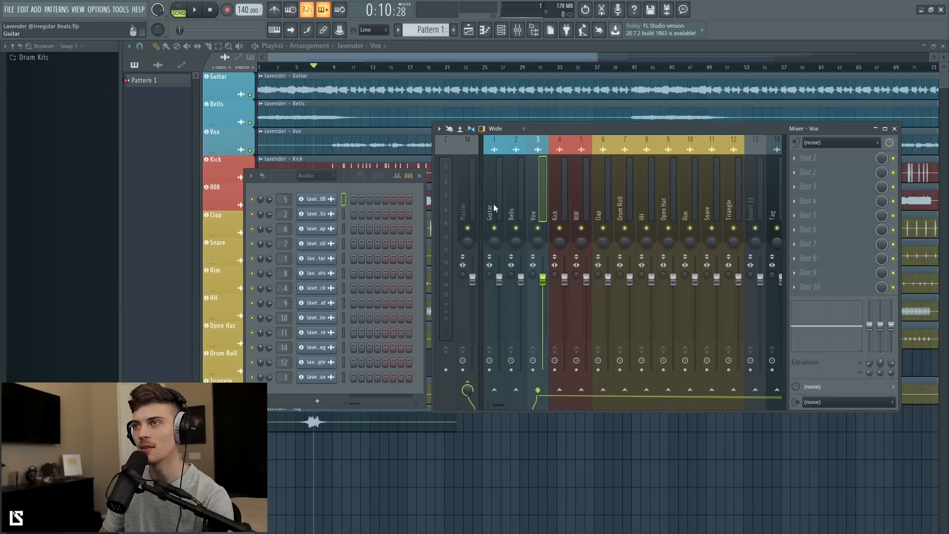
click(580, 192)
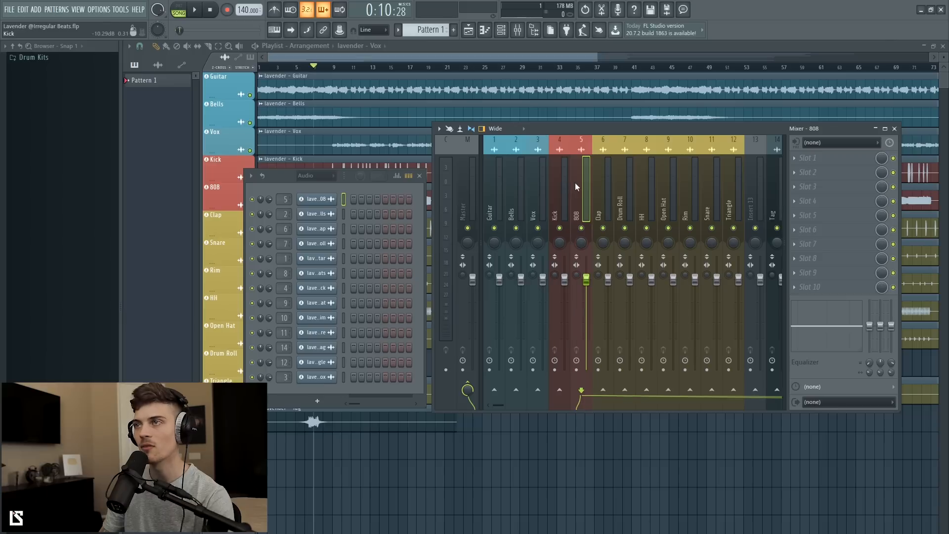
click(725, 198)
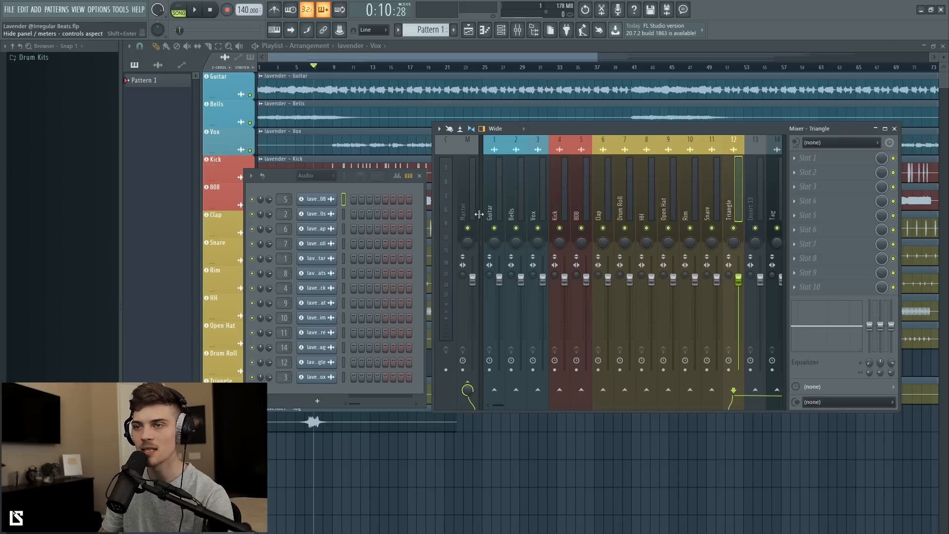
- Reopen the mixer and channel rack and arrange them side by side over the playlist
key(F12)
click(518, 30)
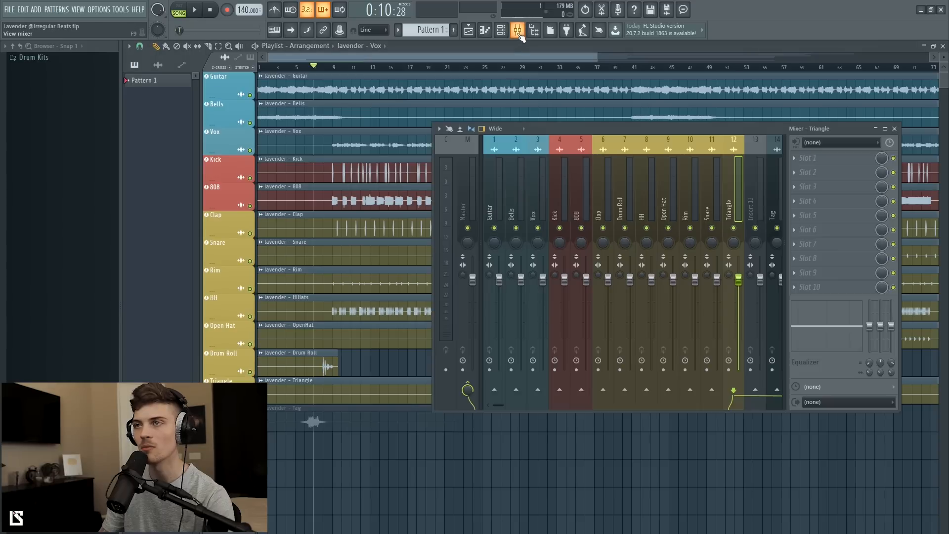
key(F6)
drag(297, 131, 296, 143)
- Play the song and lower the Drum Roll channel's volume in the channel rack
click(645, 202)
click(580, 204)
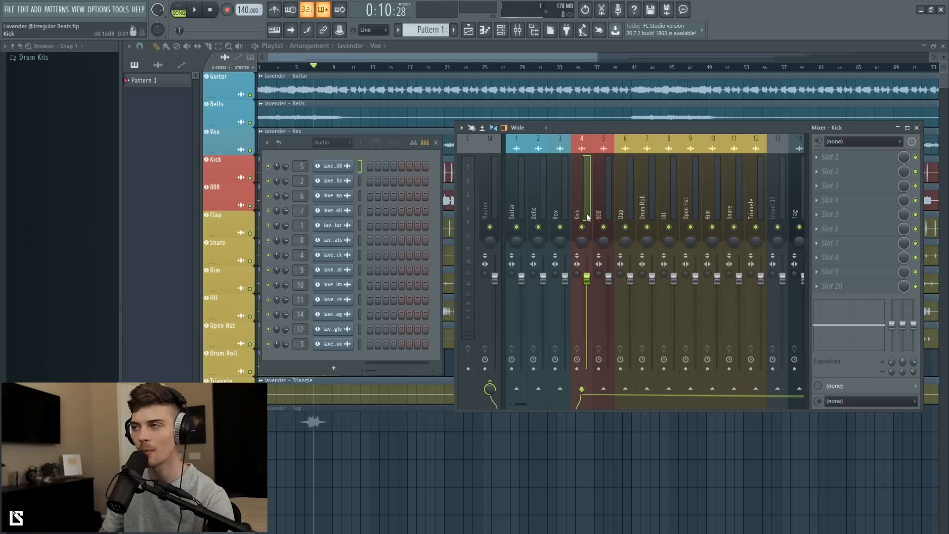
key(space)
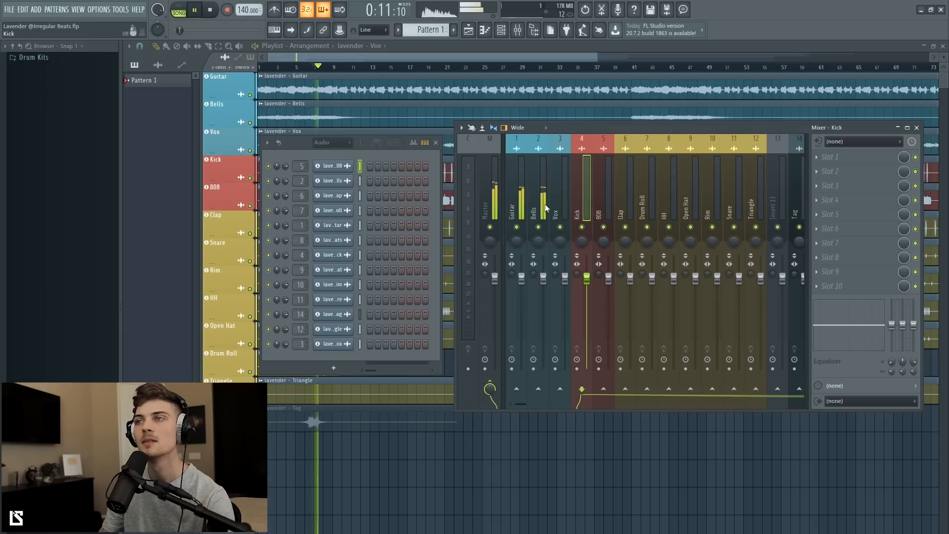
click(648, 197)
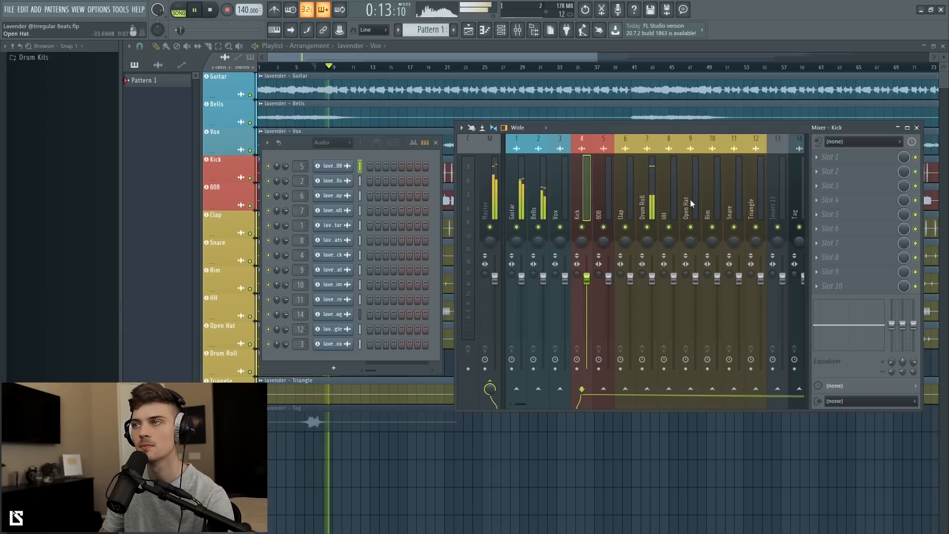
drag(285, 211, 286, 227)
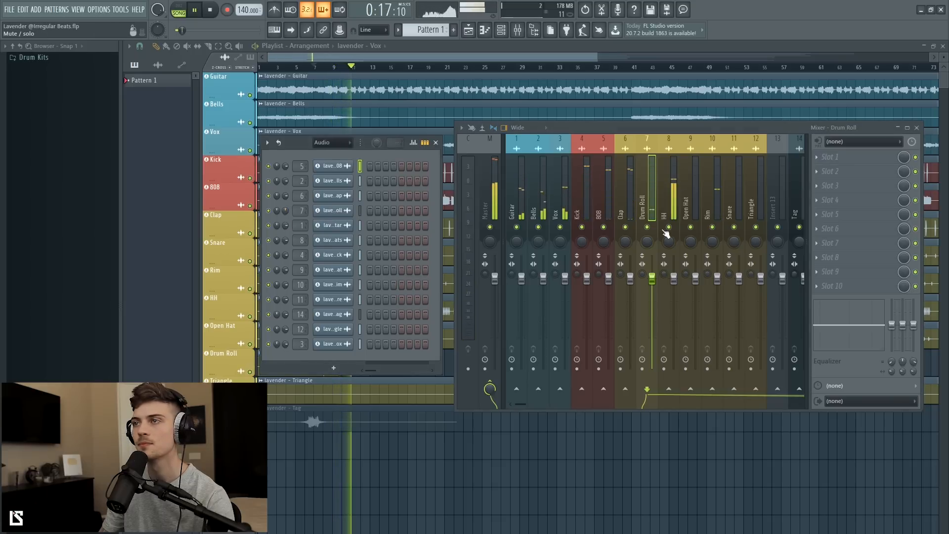
- Lower the channel volumes of the Kick, 808 and Clap during playback, bringing the Clap to about 57%
click(588, 197)
drag(285, 255, 285, 275)
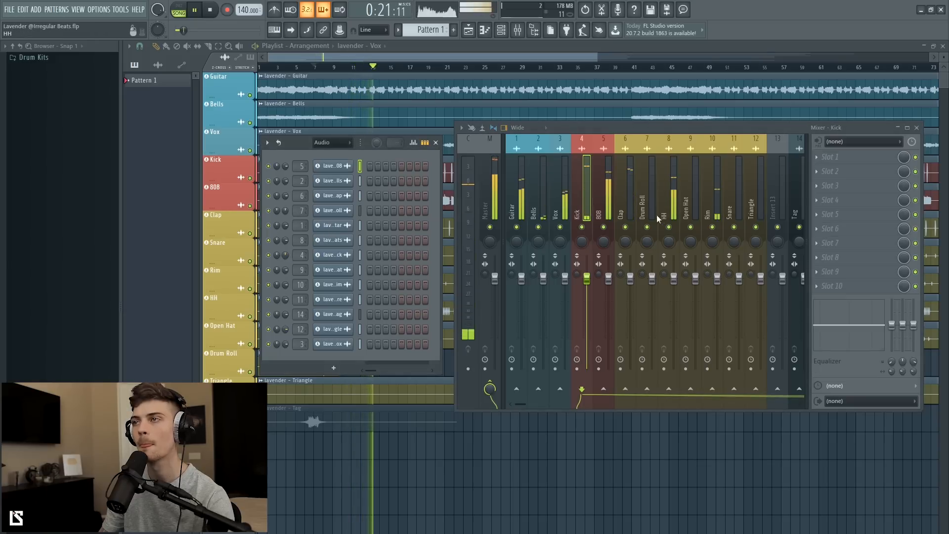
click(604, 166)
drag(285, 166, 285, 180)
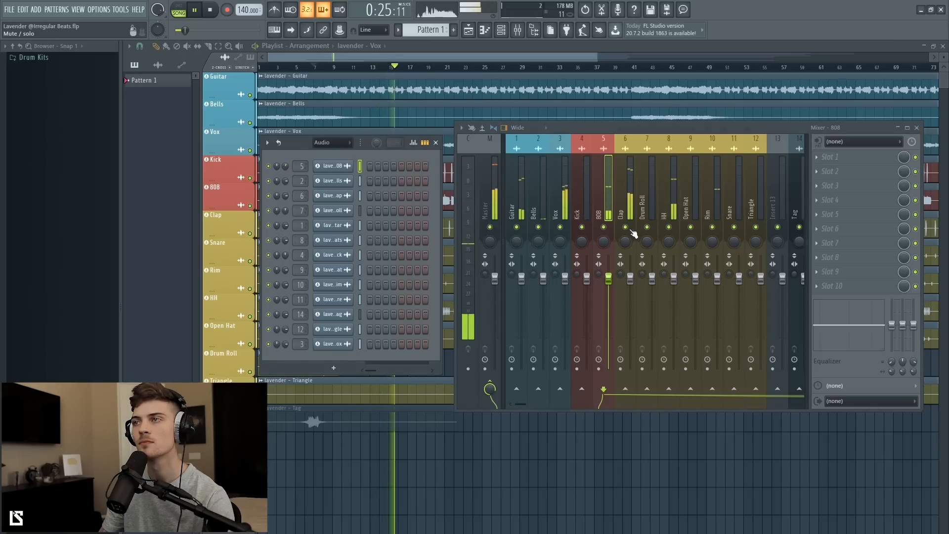
click(623, 192)
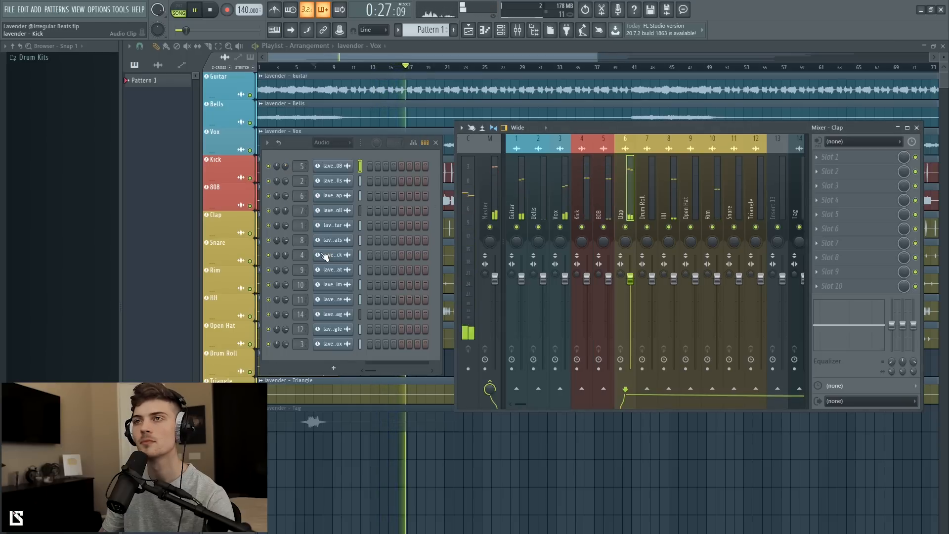
drag(285, 199, 286, 202)
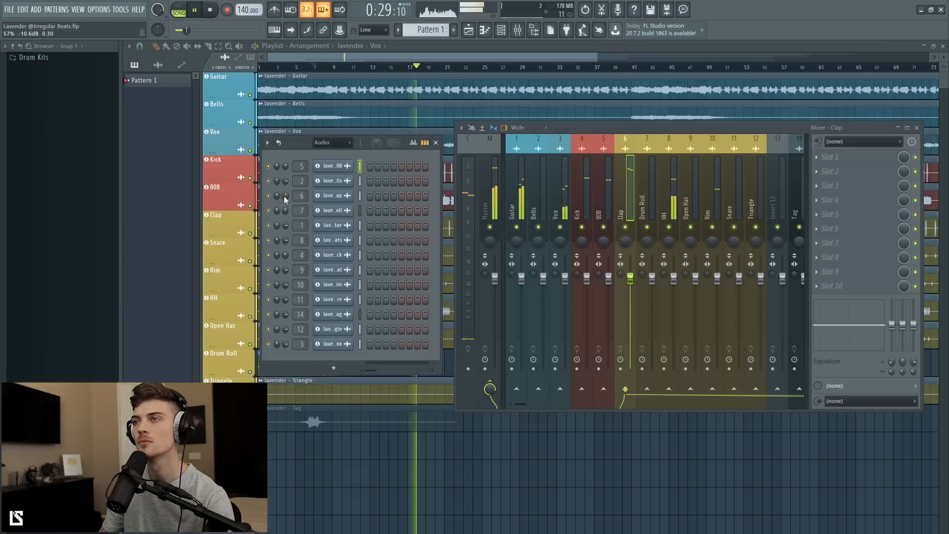
- Check the mixer levels of the Guitar, HH, Clap, Vox and Rim tracks during playback, and stop the song
click(519, 196)
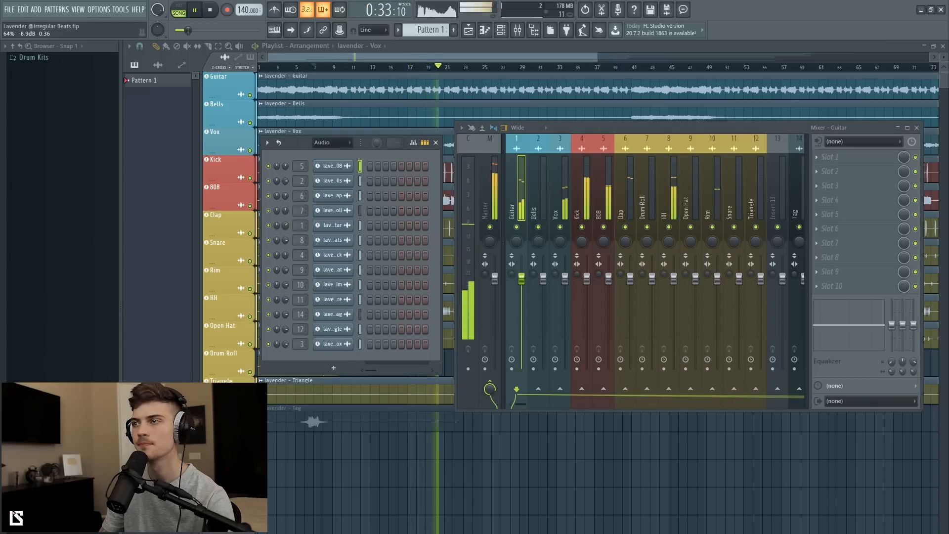
click(674, 217)
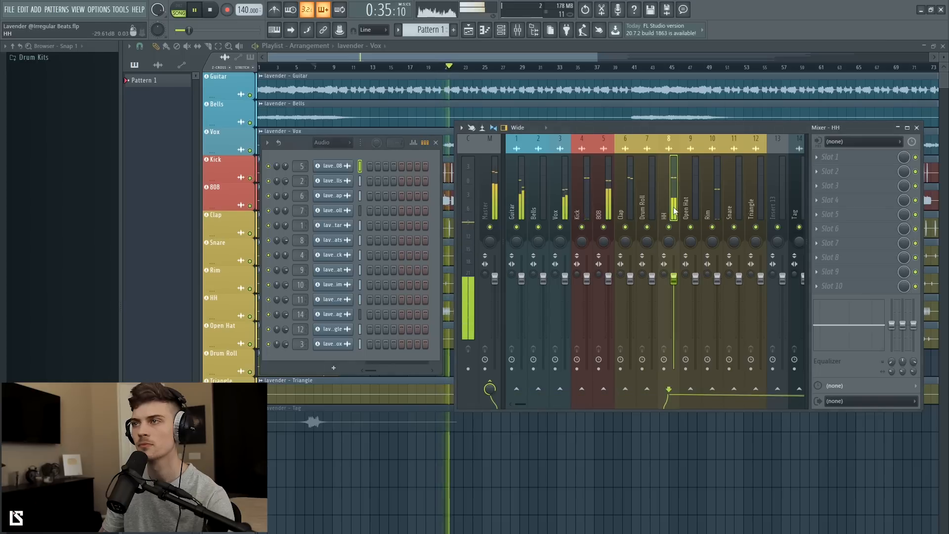
click(630, 207)
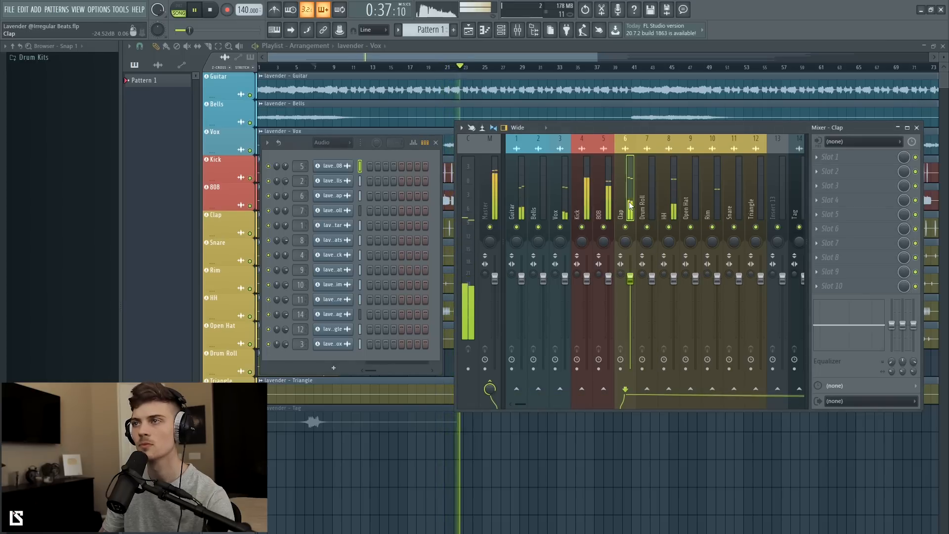
click(562, 203)
click(628, 203)
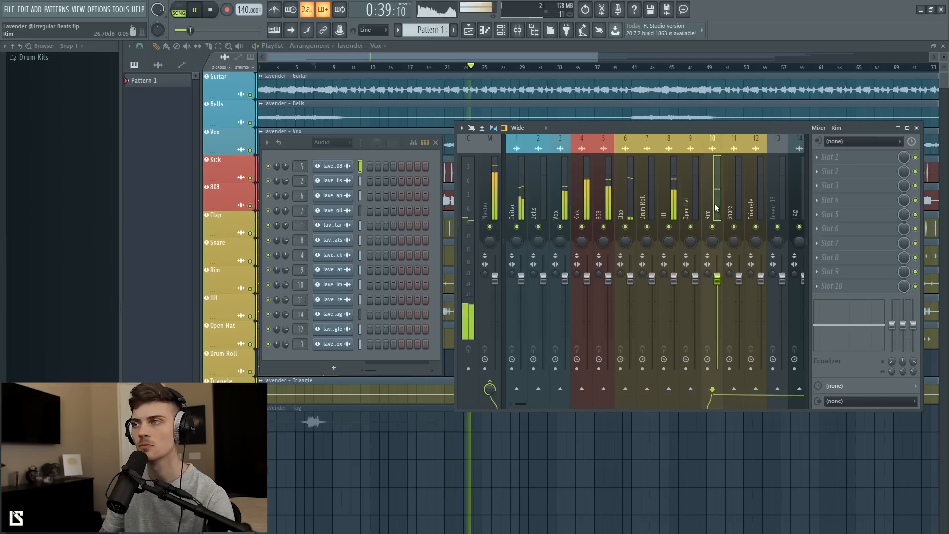
key(space)
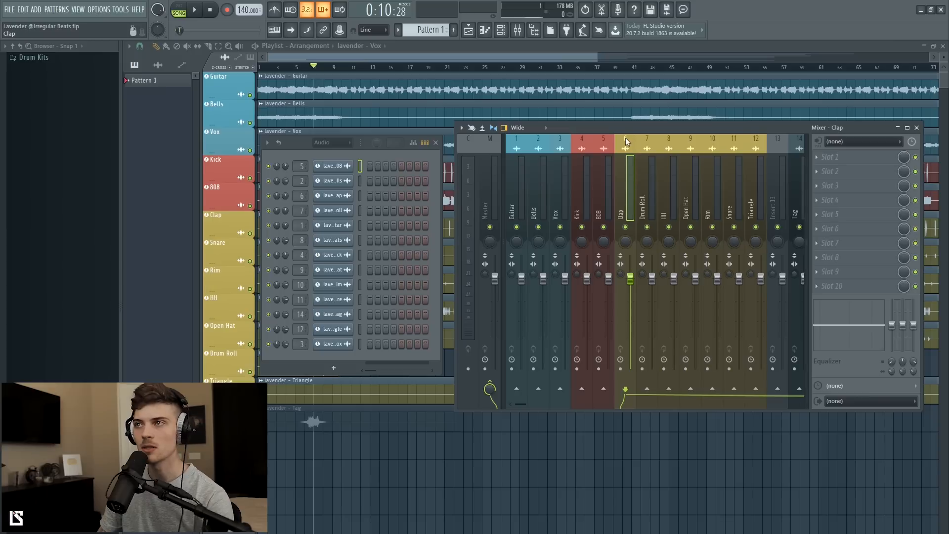
- Rename the drum roll audio clip's channel, routed to mixer track 7, as "Drum Roll"
click(653, 182)
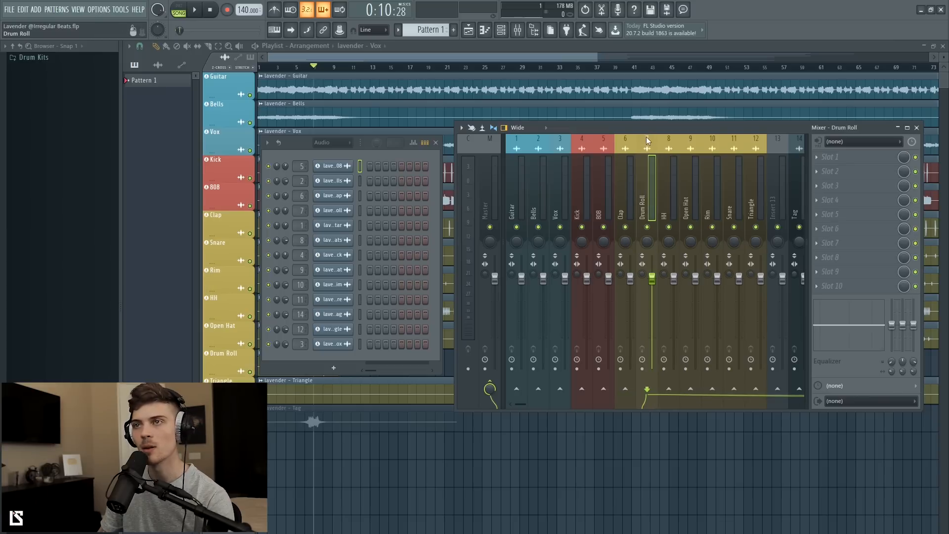
shift+click(331, 214)
text(Drum Roll)
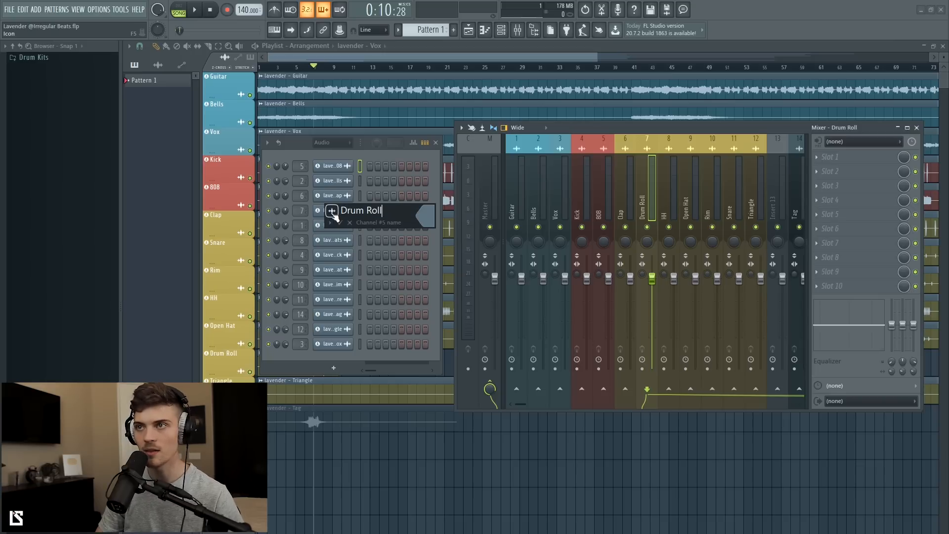
key(Return)
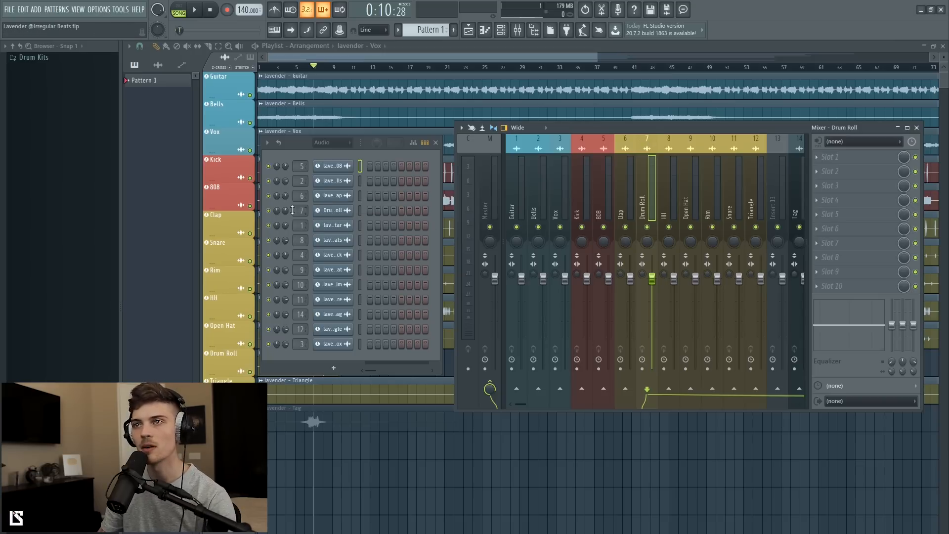
- Select bars 9 to 17 in the playlist as the loop range and briefly play it back
click(518, 173)
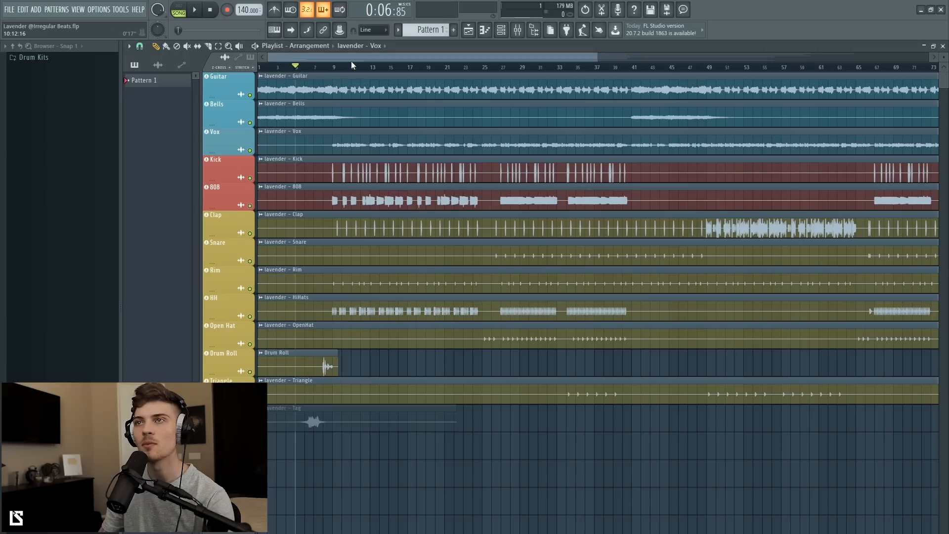
drag(352, 65, 553, 79)
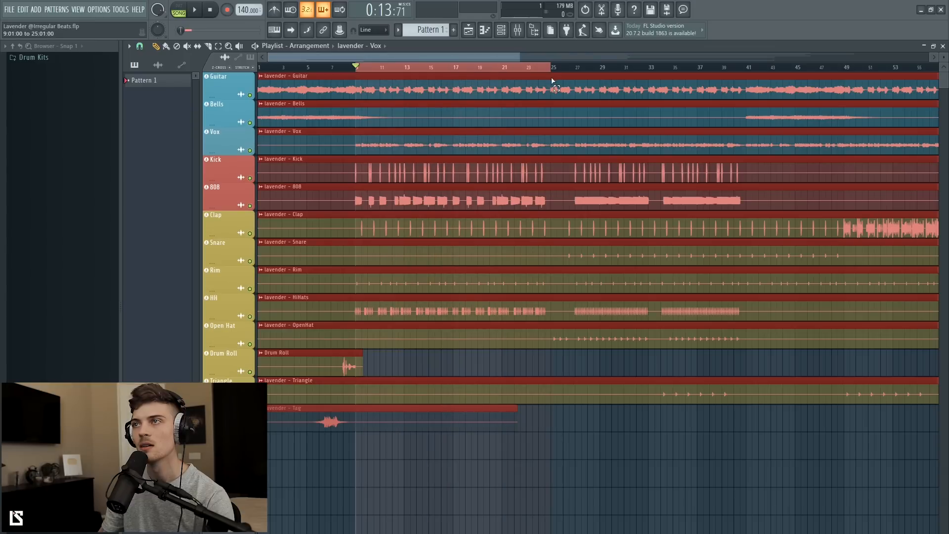
drag(553, 80, 451, 79)
key(space)
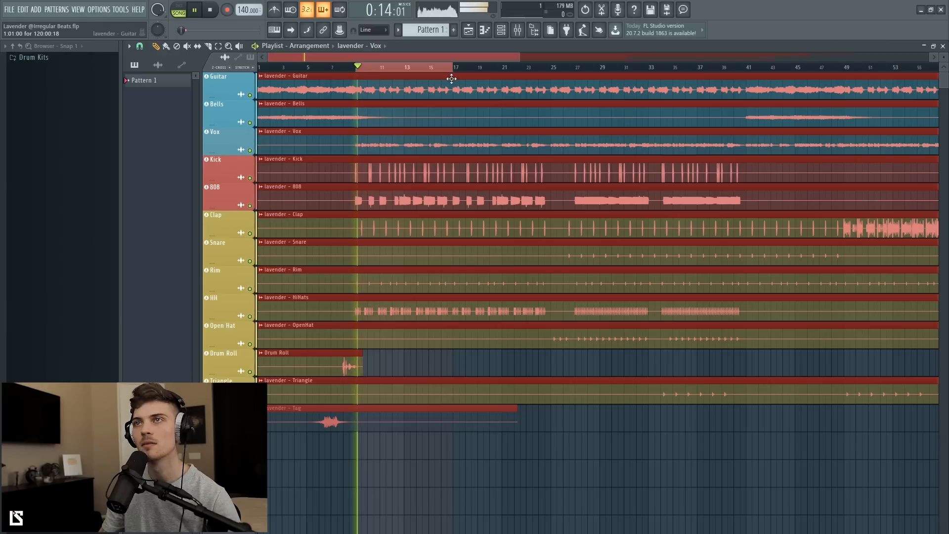
key(space)
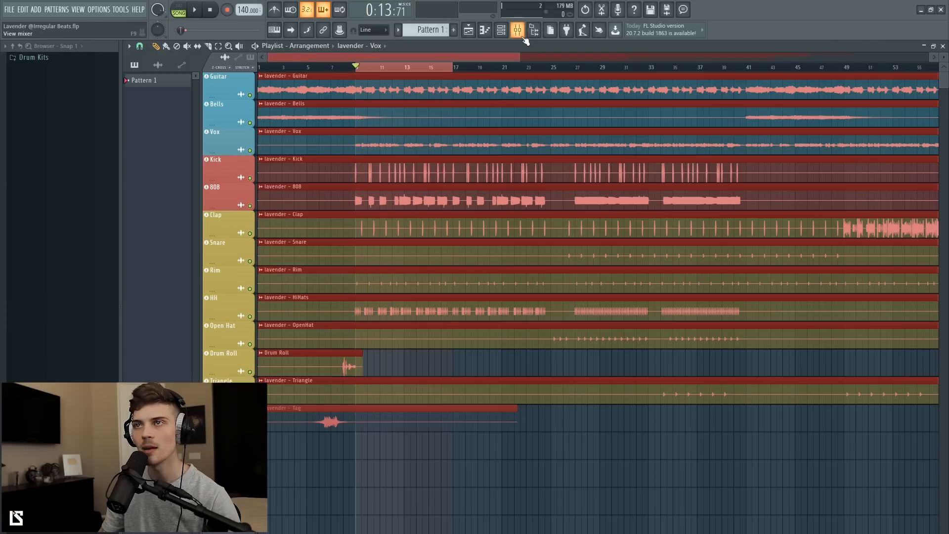
- Show the mixer again, reposition it over the playlist and resize its window
click(523, 37)
drag(551, 128, 417, 117)
drag(753, 399, 832, 413)
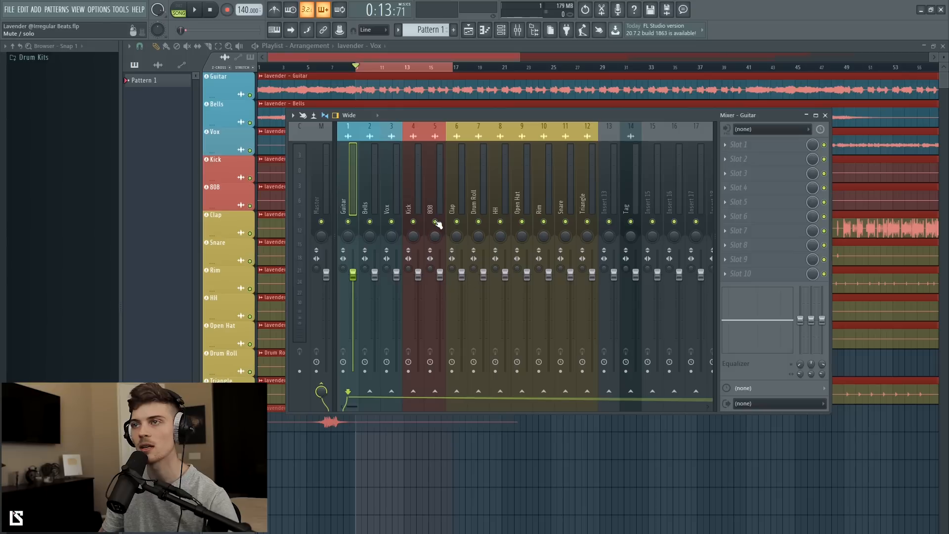
- Adjust the stereo separation of the Kick, 808 and Master mixer tracks toward mono
click(419, 274)
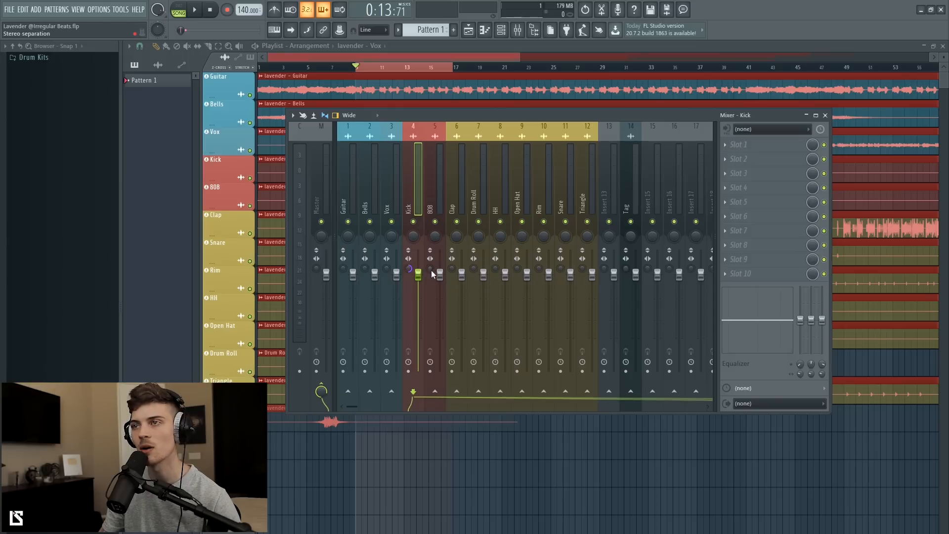
right_click(435, 221)
click(433, 200)
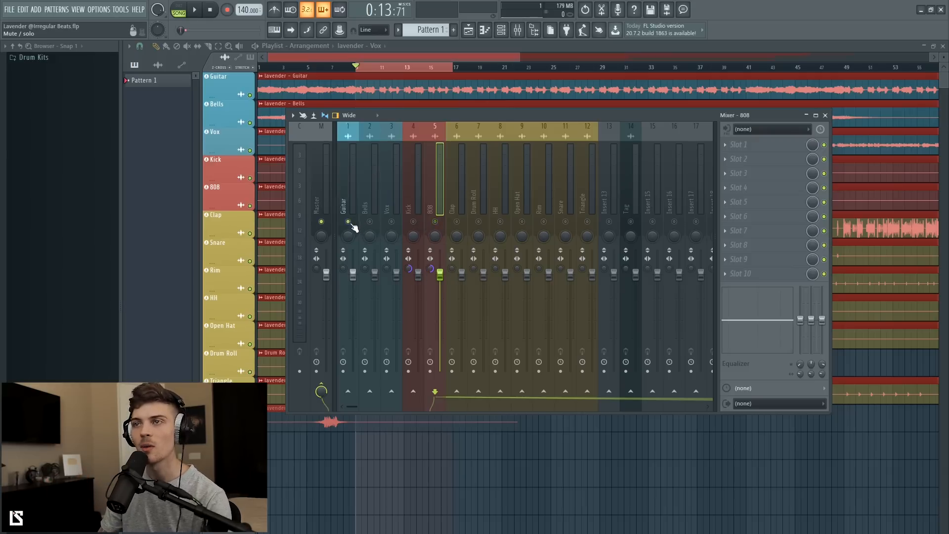
click(317, 270)
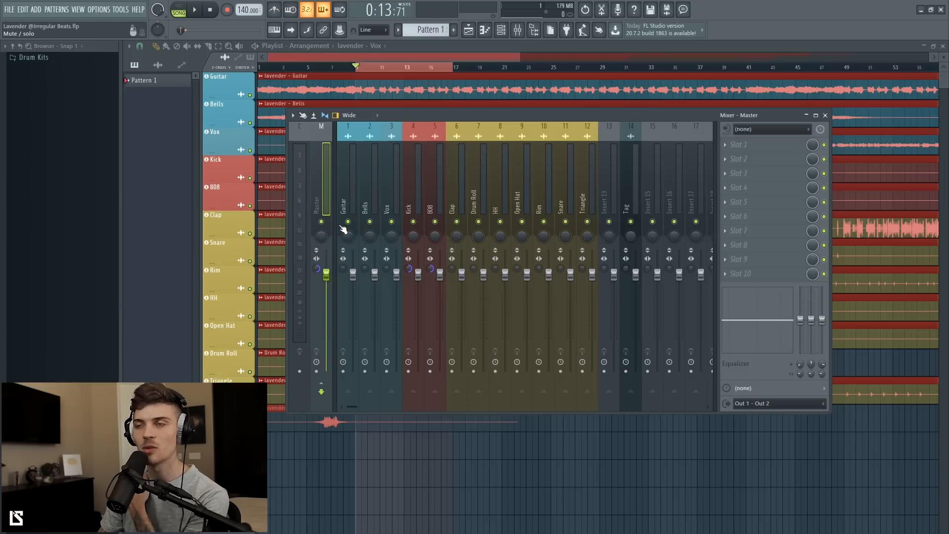
- Load the Waves LinEQ Broadband Stereo plugin into the Master track's first effect slot and close its window
click(744, 145)
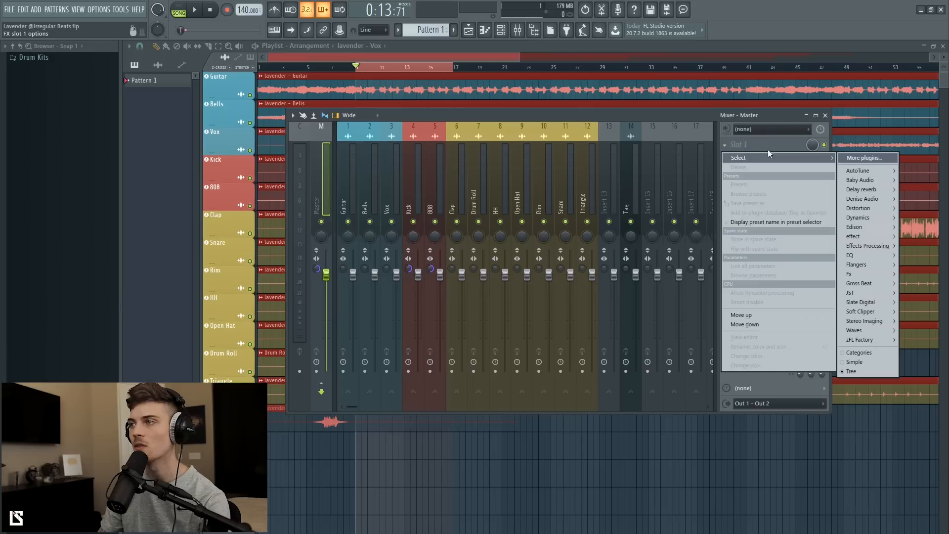
mouse_move(863, 307)
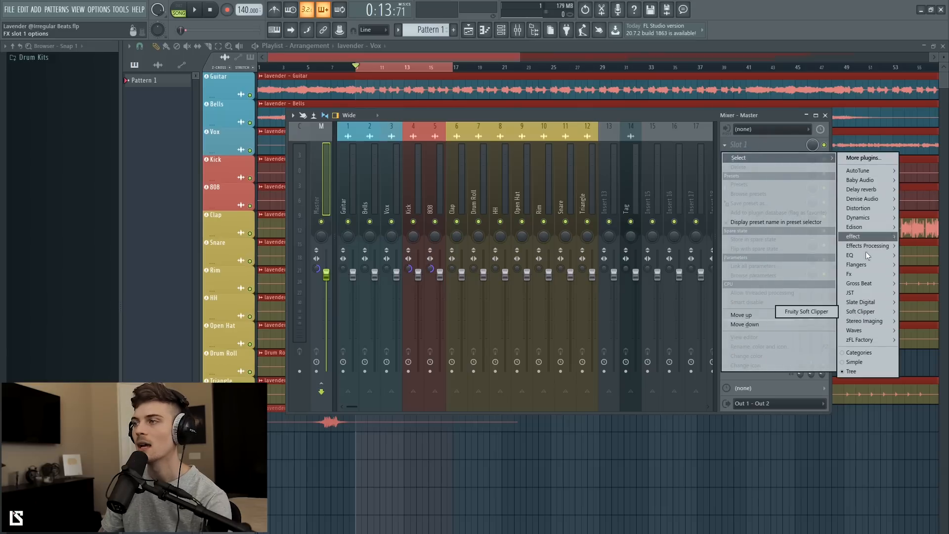
mouse_move(869, 330)
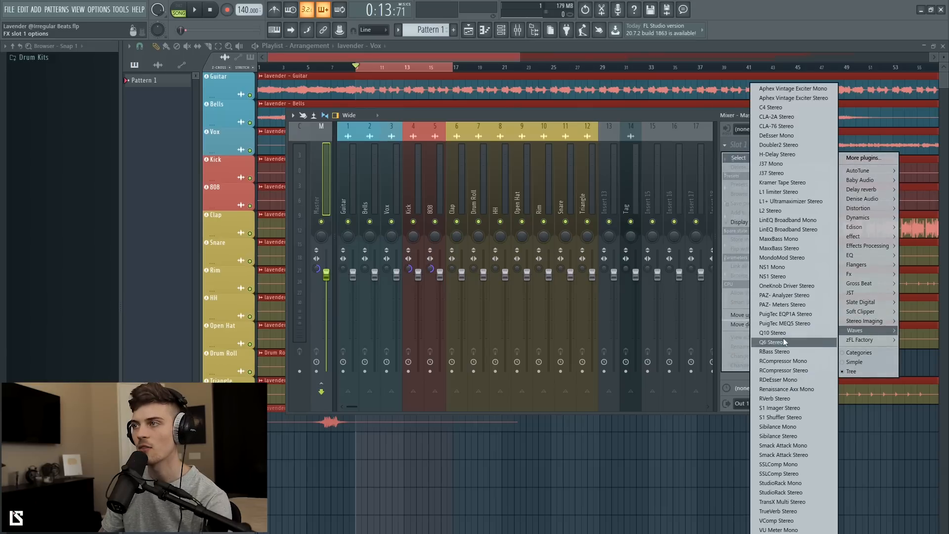
click(789, 231)
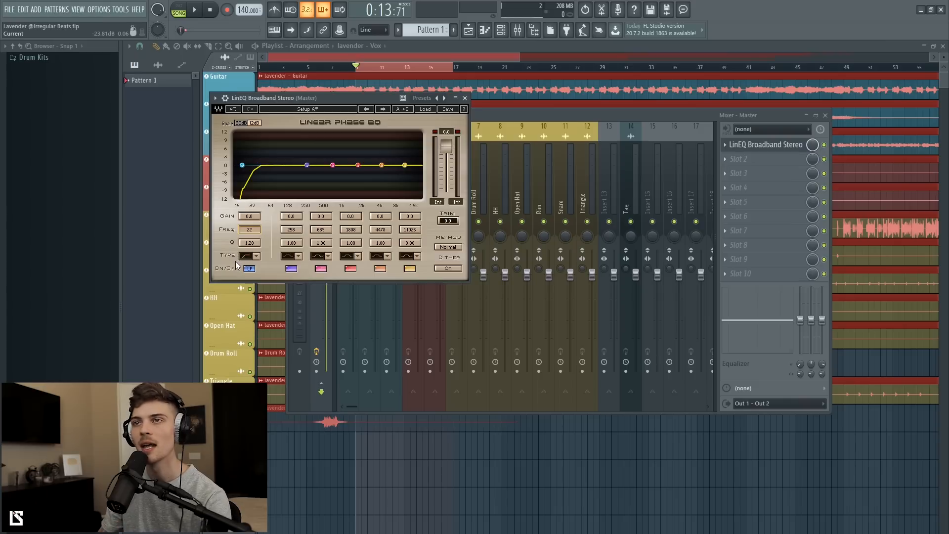
click(465, 98)
- Start playback and lower the Vox mixer track noticeably and the 808 track to about -3.0 dB
click(353, 210)
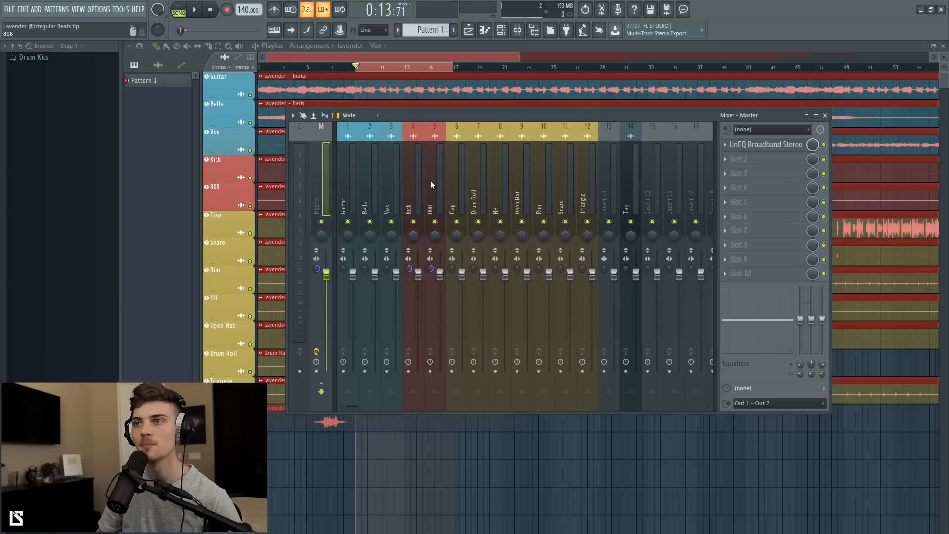
key(space)
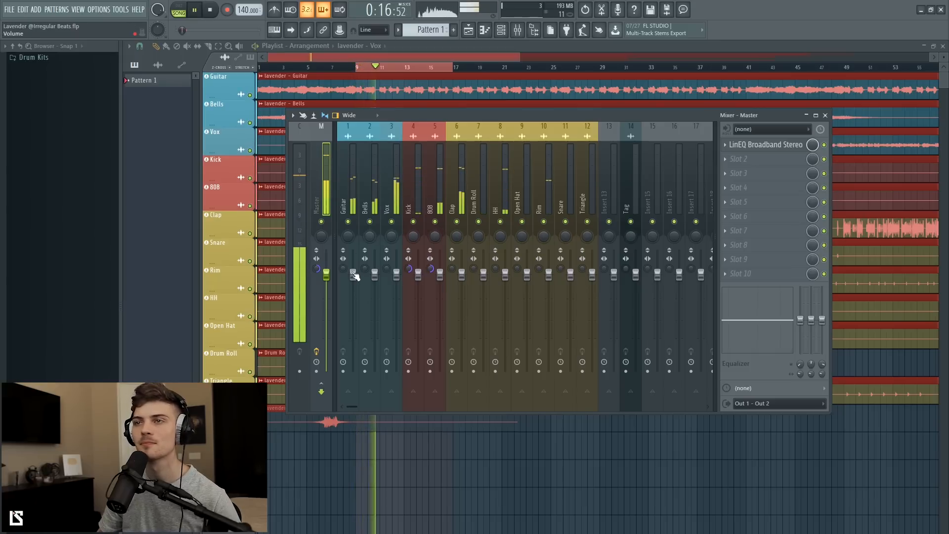
drag(397, 273, 396, 297)
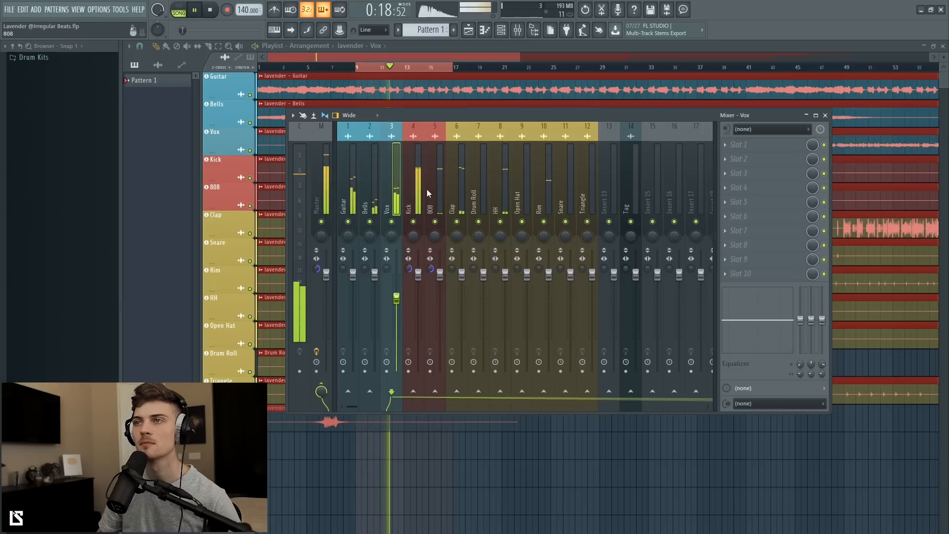
drag(440, 273, 440, 286)
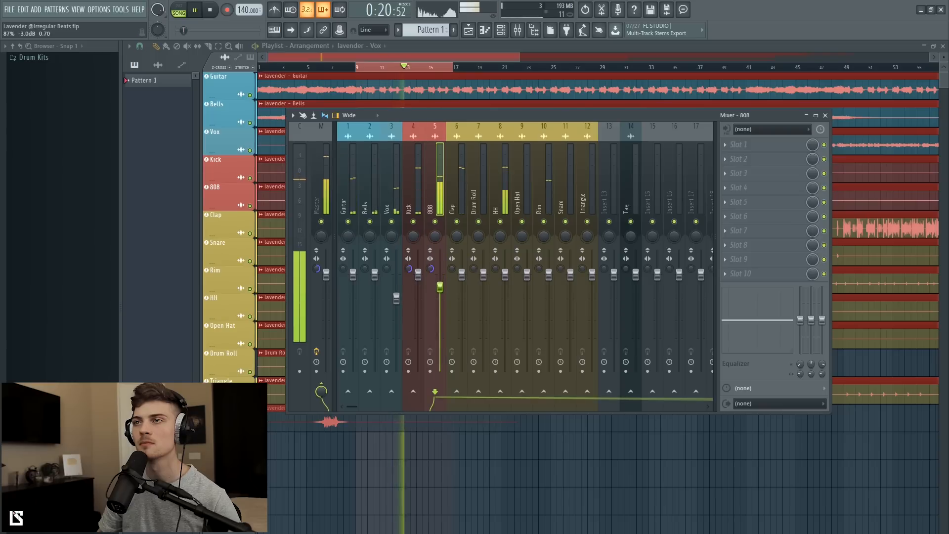
- Lower the HH mixer track's volume moderately and the Clap track's volume very slightly
click(461, 180)
click(495, 186)
drag(505, 274, 462, 278)
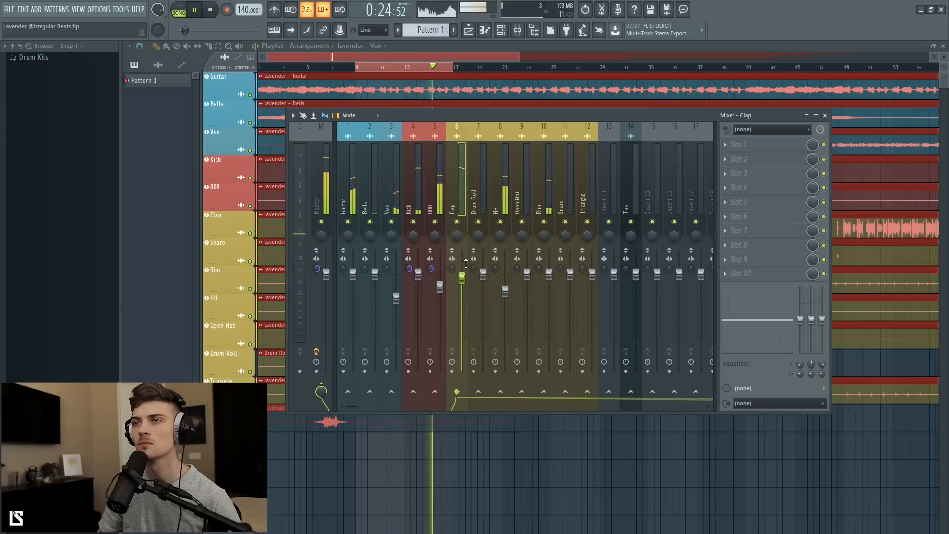
- Lower the Vox and Guitar mixer tracks slightly and the Bells track strongly, and stop playback
click(395, 199)
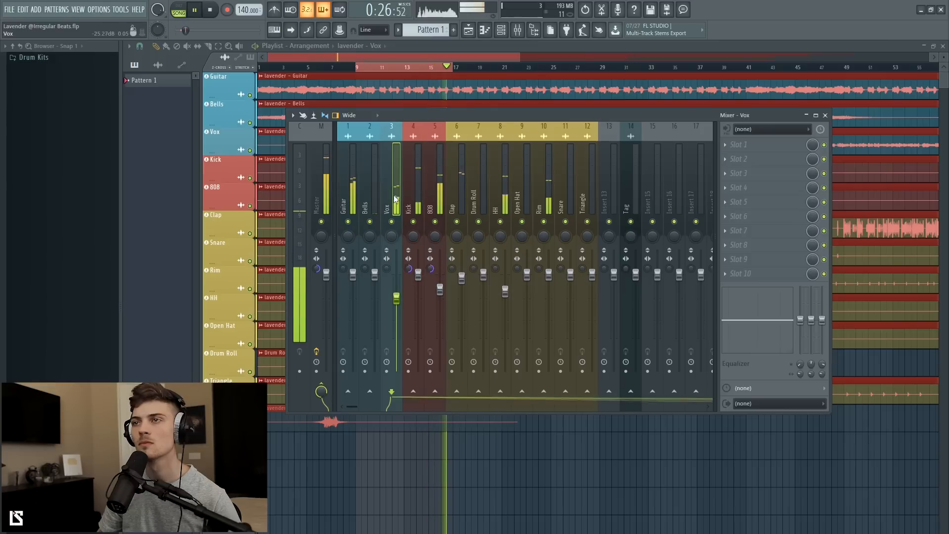
drag(396, 299, 397, 303)
drag(354, 273, 357, 280)
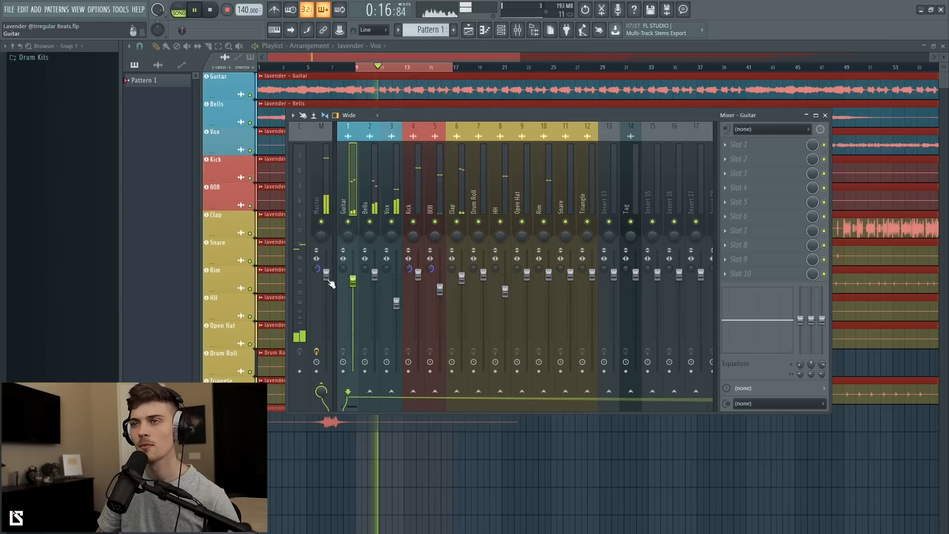
drag(375, 275, 374, 303)
key(space)
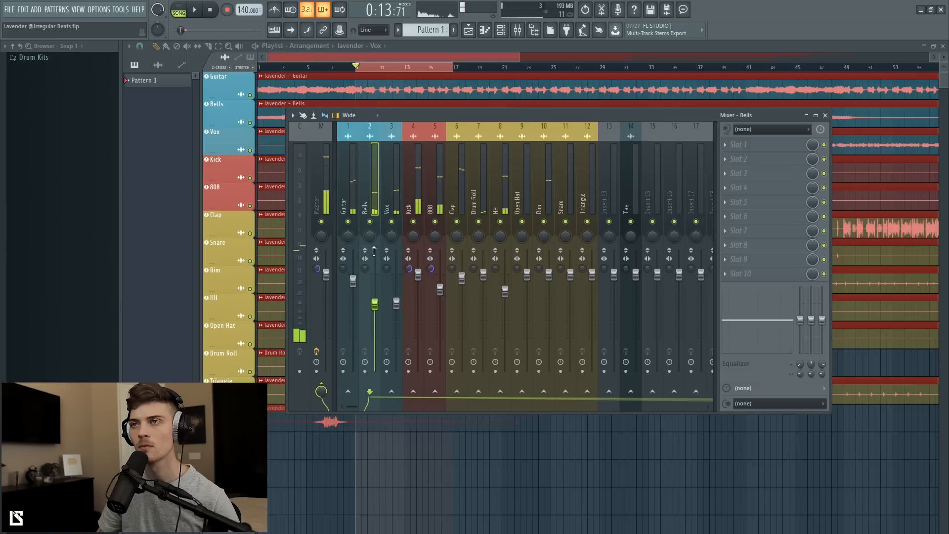
- Solo the Bells mixer track to listen to it alone, and turn the other tracks back on
right_click(371, 221)
key(space)
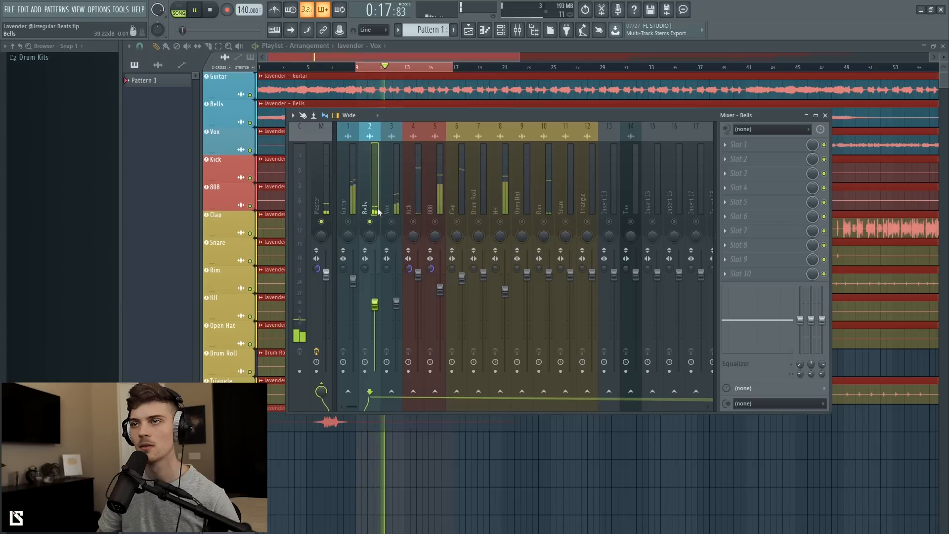
key(space)
right_click(371, 222)
- Resume playback and reduce the Bells and HH mixer tracks' volumes slightly further
key(space)
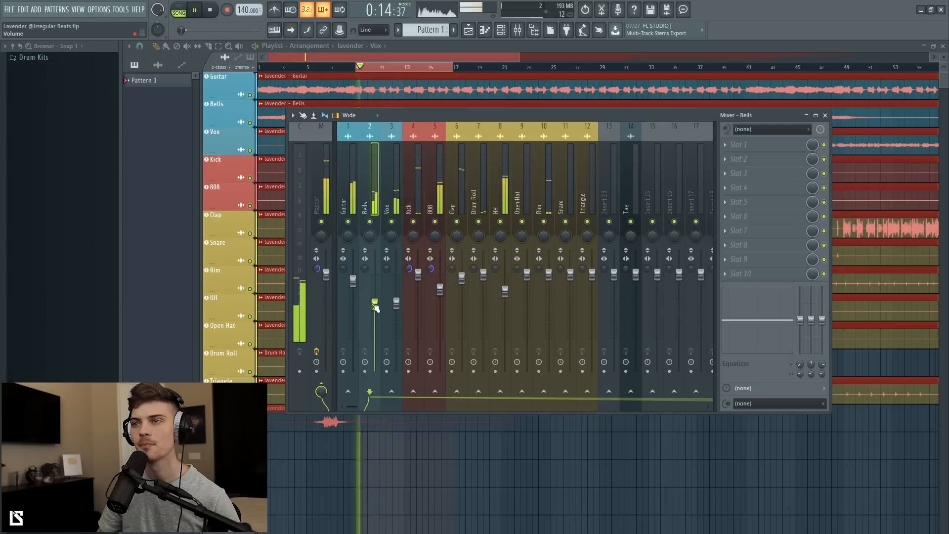
click(496, 205)
drag(505, 292, 505, 296)
click(550, 194)
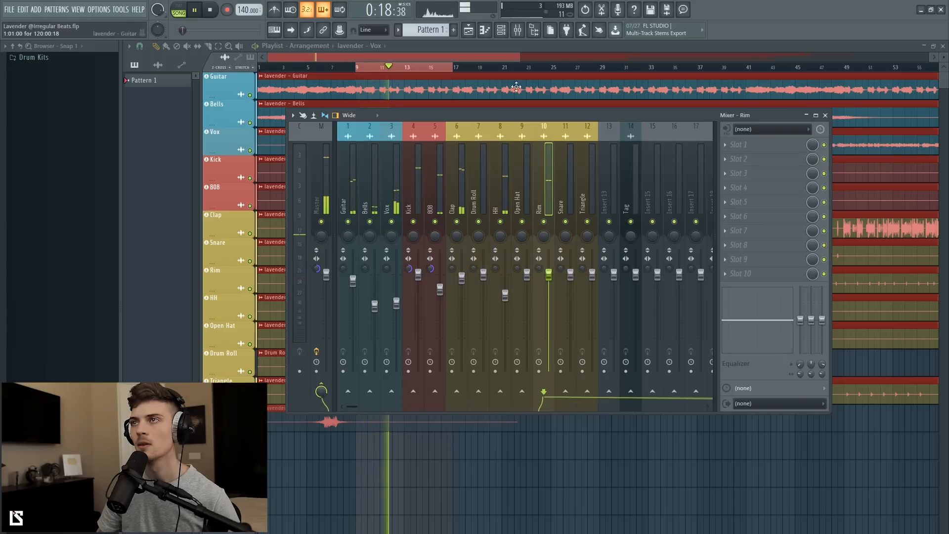
click(501, 30)
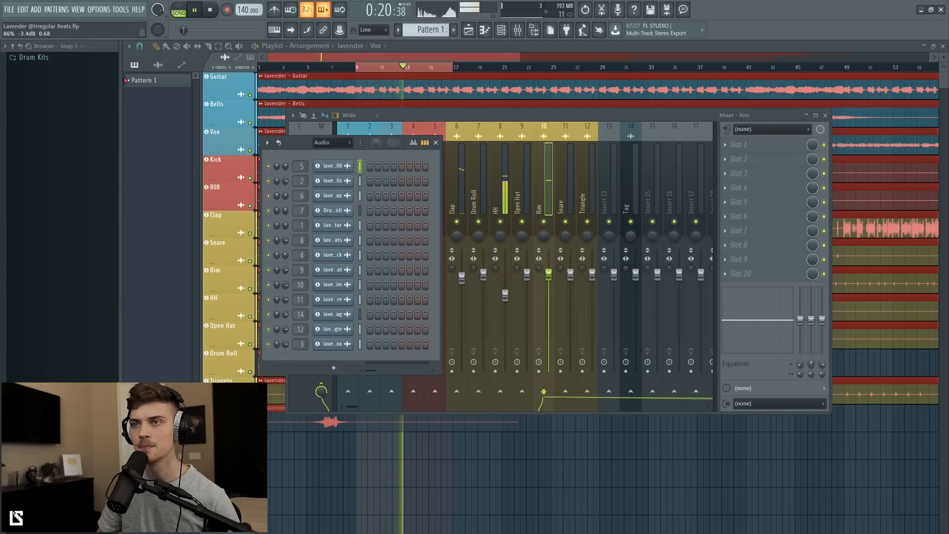
click(548, 188)
drag(550, 287, 550, 294)
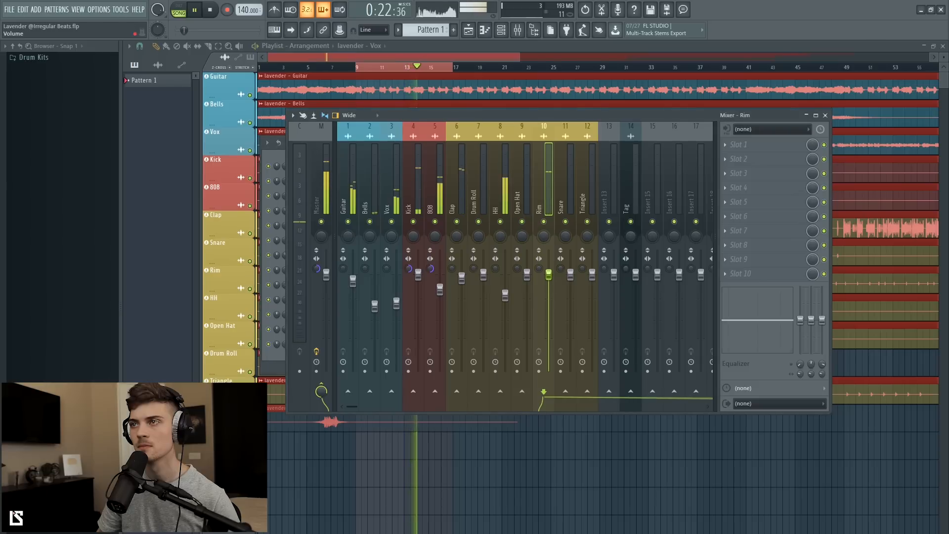
click(573, 198)
click(528, 200)
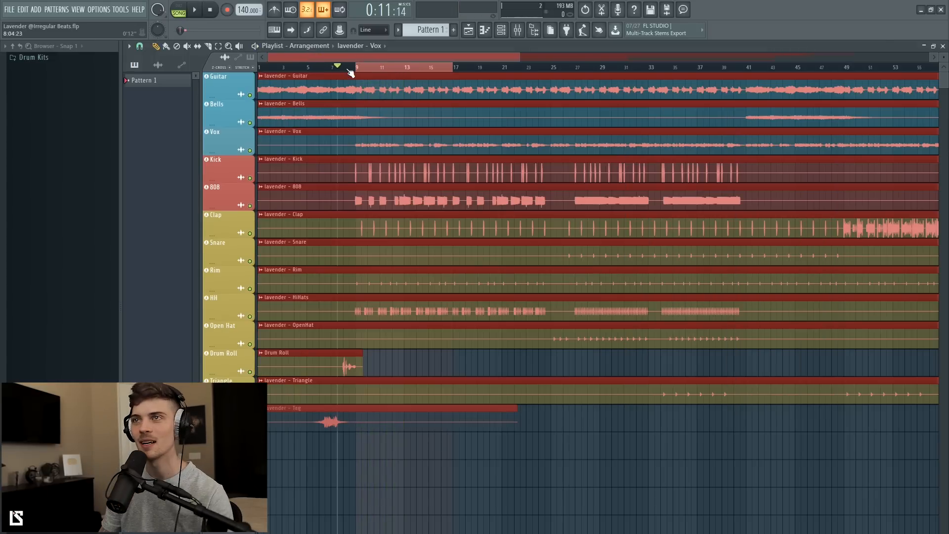
- Play the song from just before the drum roll and lower the Drum Roll mixer track to about -2.1 dB
click(336, 69)
key(space)
click(517, 30)
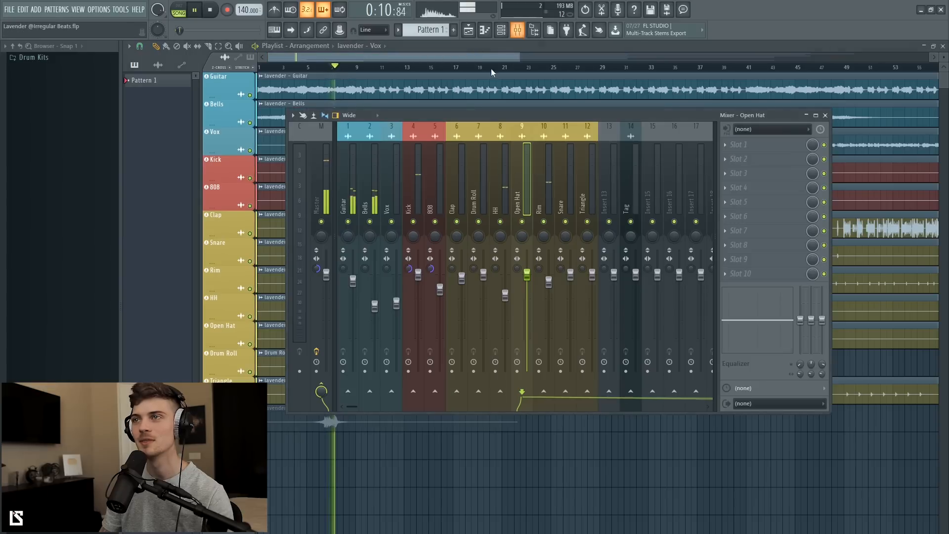
click(484, 188)
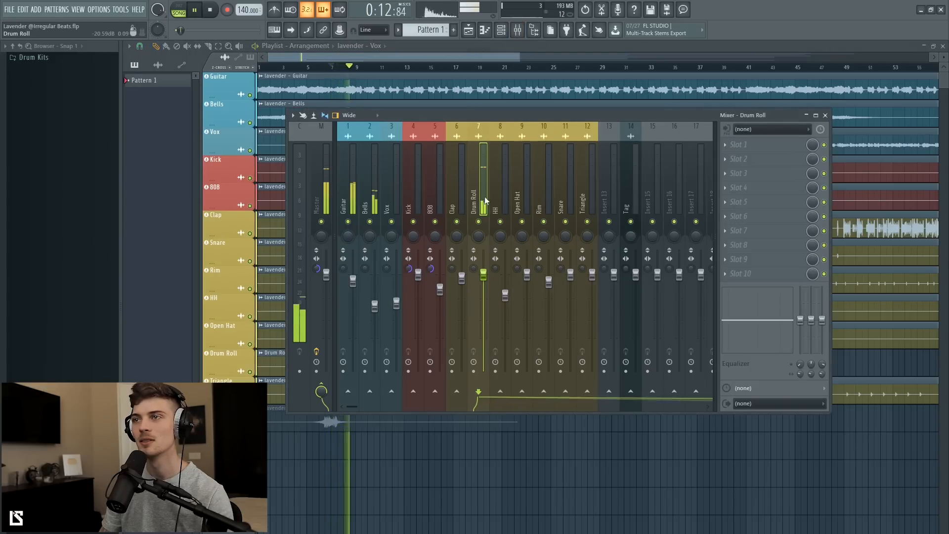
drag(484, 280, 485, 282)
key(space)
key(space)
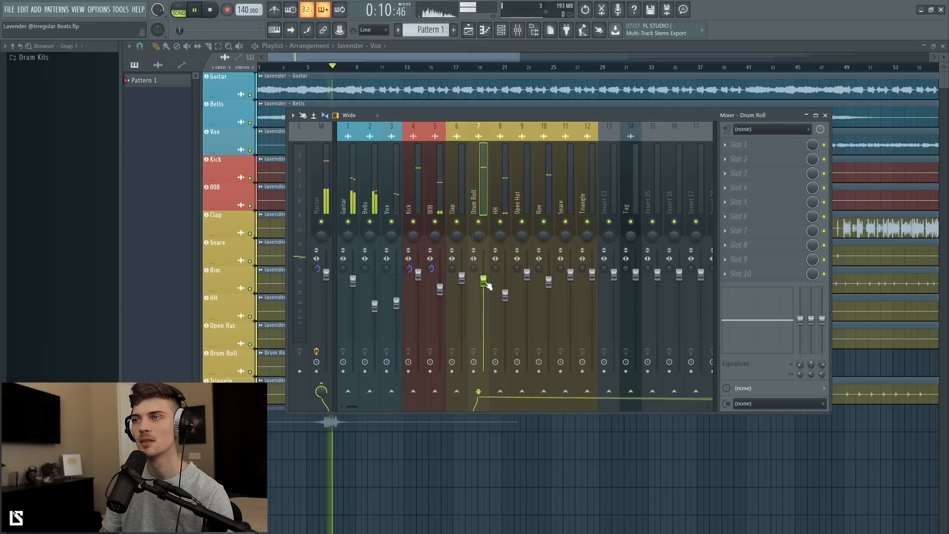
drag(485, 282, 485, 284)
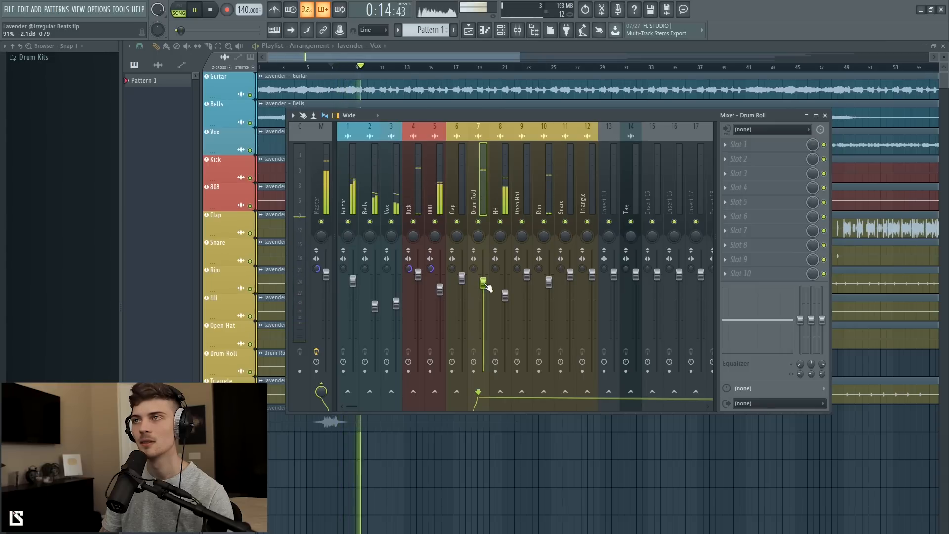
- Play the song from about bar 26, solo the Snare mixer track to check it, and restore the other tracks
drag(435, 59, 434, 57)
key(space)
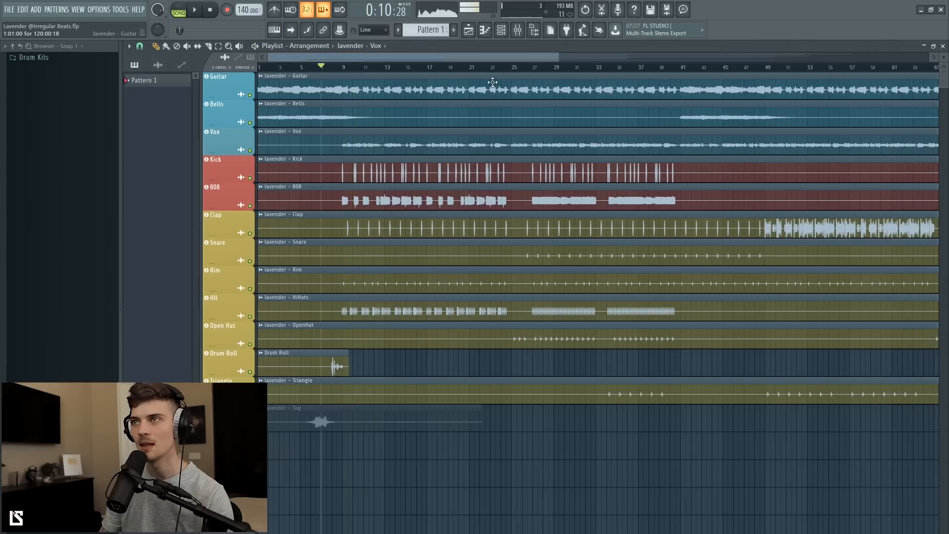
click(518, 31)
key(space)
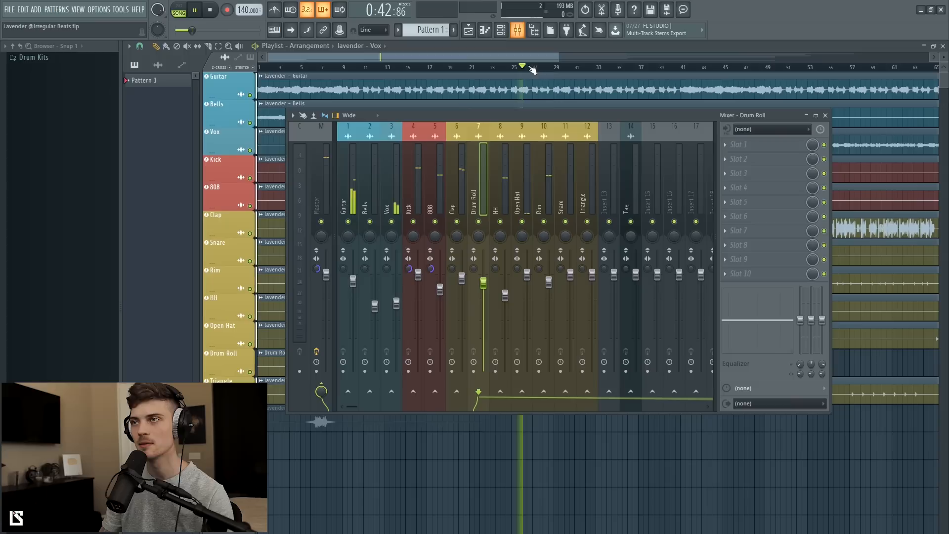
click(565, 186)
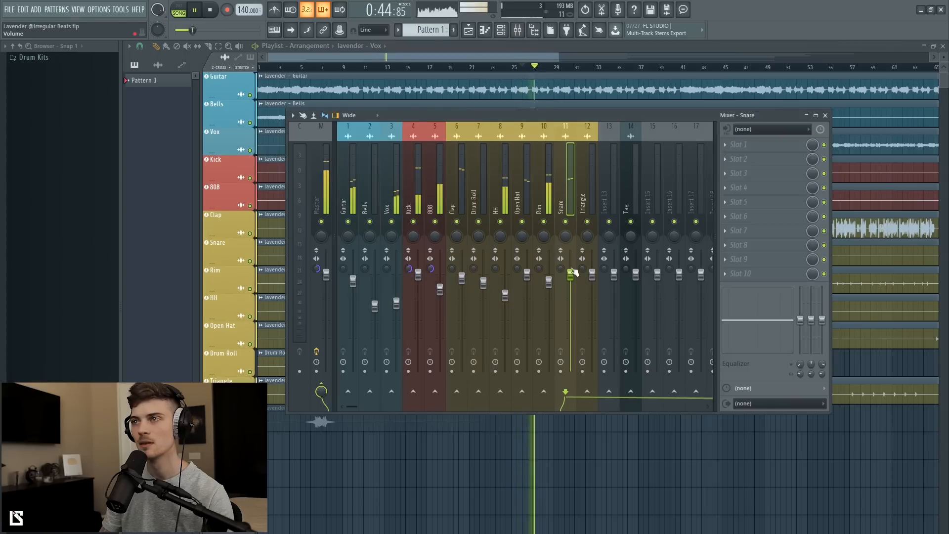
right_click(567, 223)
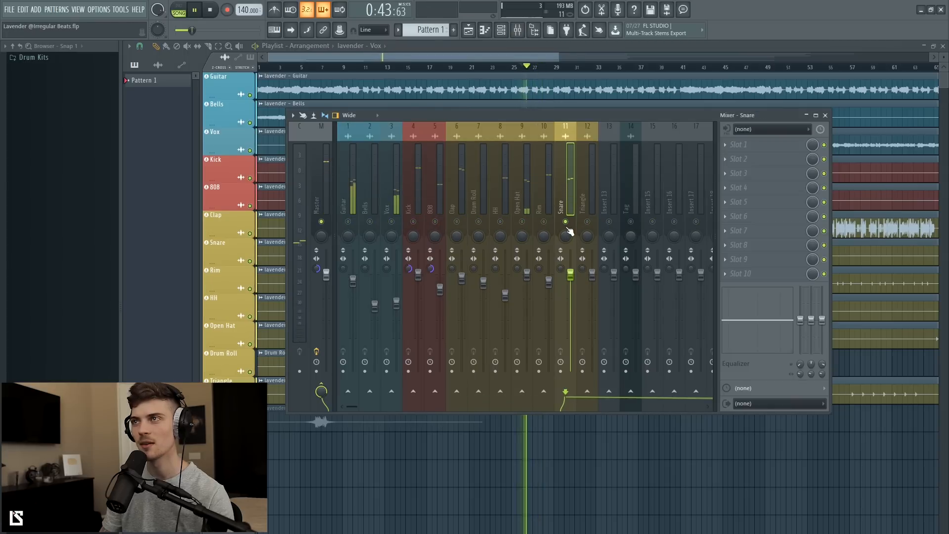
right_click(567, 225)
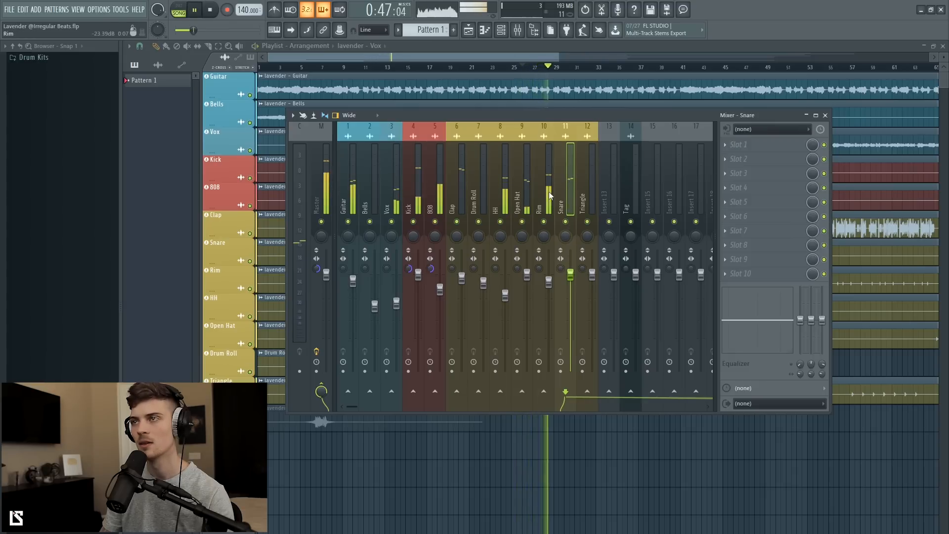
- Play the song from about bar 34, where the triangle comes in, and lower the Triangle mixer track's volume
key(Left)
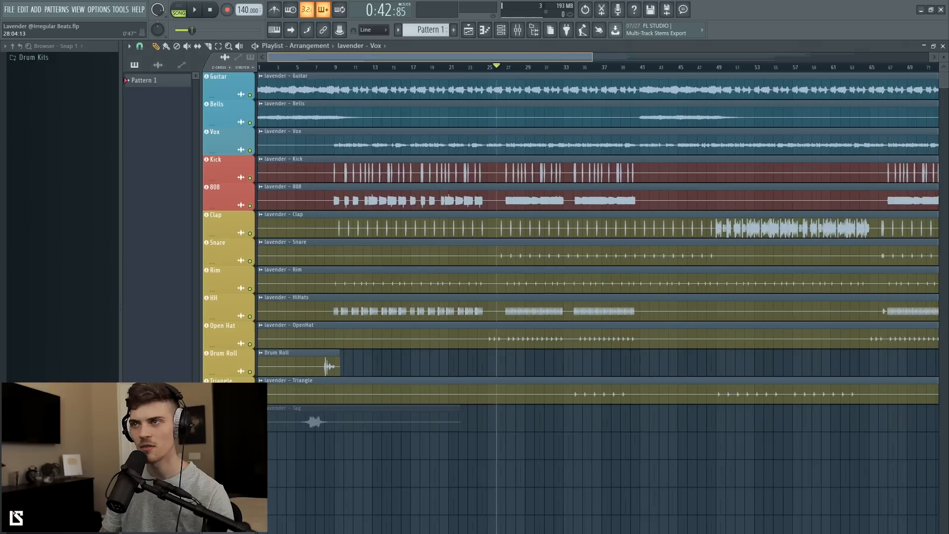
drag(595, 57, 612, 57)
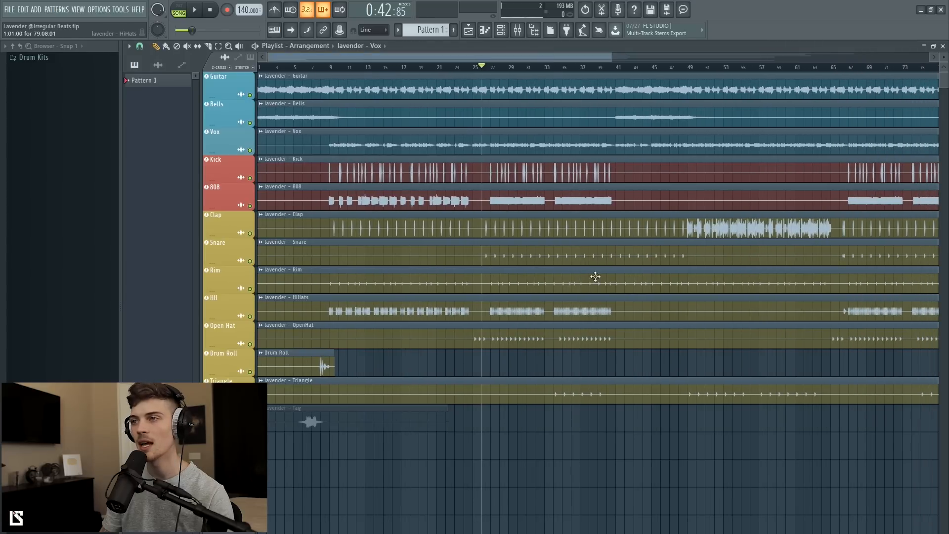
click(557, 69)
key(space)
key(F9)
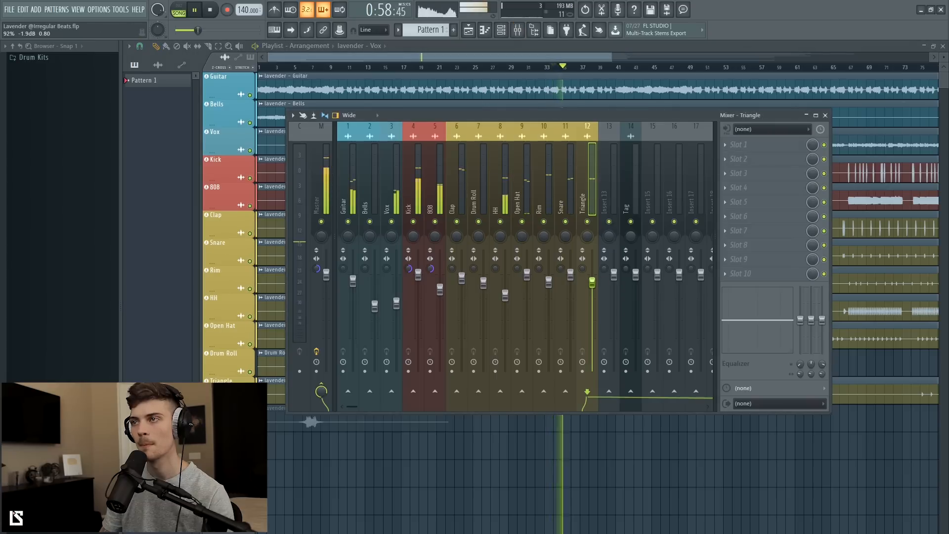
drag(593, 286, 592, 287)
key(space)
key(space)
- Pan the Triangle mixer track about 30% right and the HH track slightly left
drag(587, 236, 588, 225)
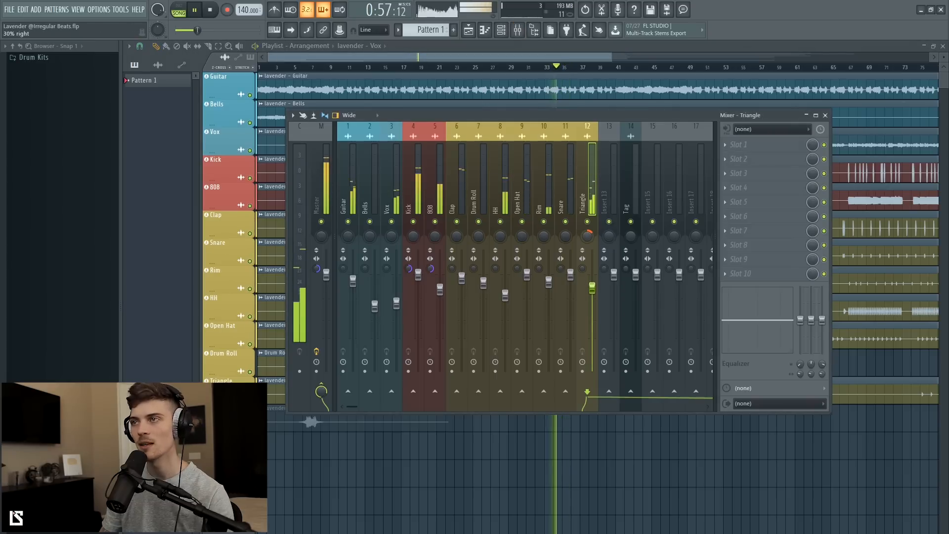
key(space)
drag(501, 236, 500, 242)
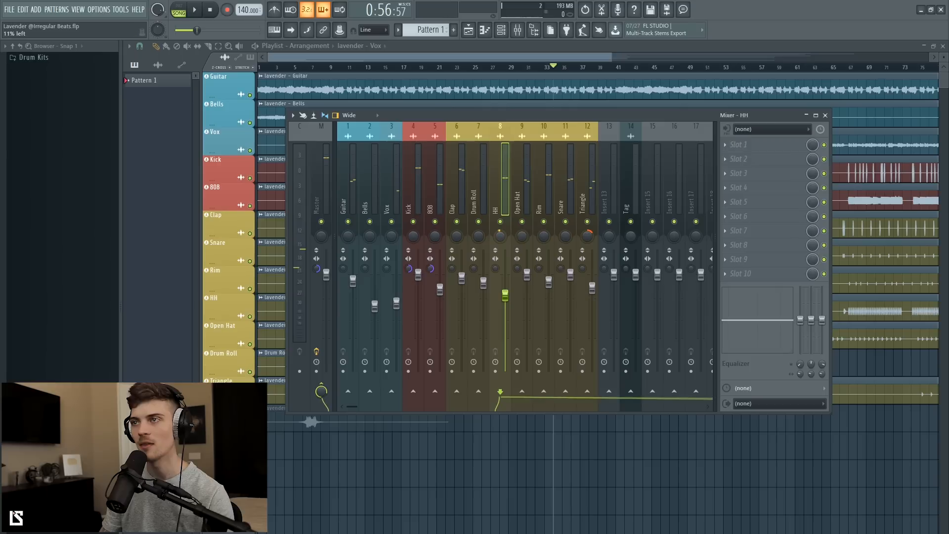
- Play the song from about bar 34 and pan the Open Hat mixer track slightly right
click(523, 220)
key(space)
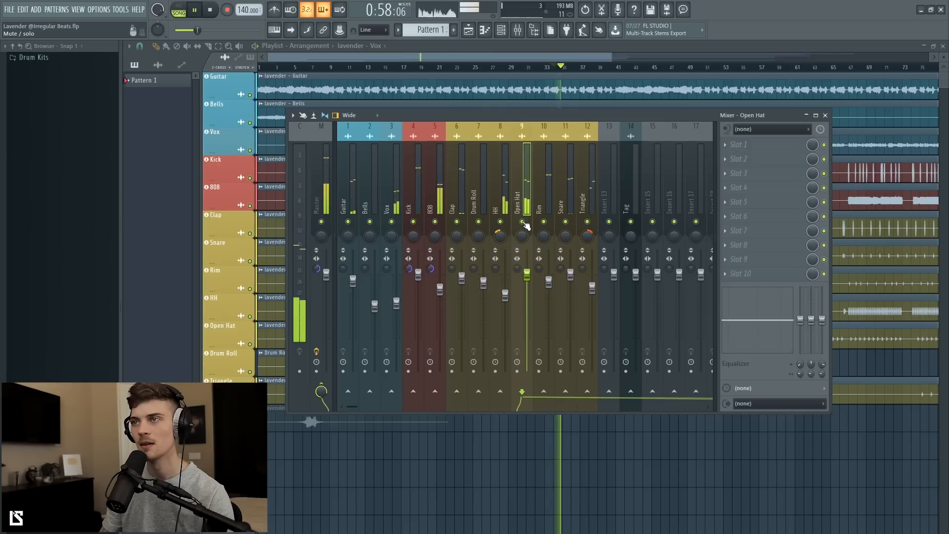
key(space)
key(space)
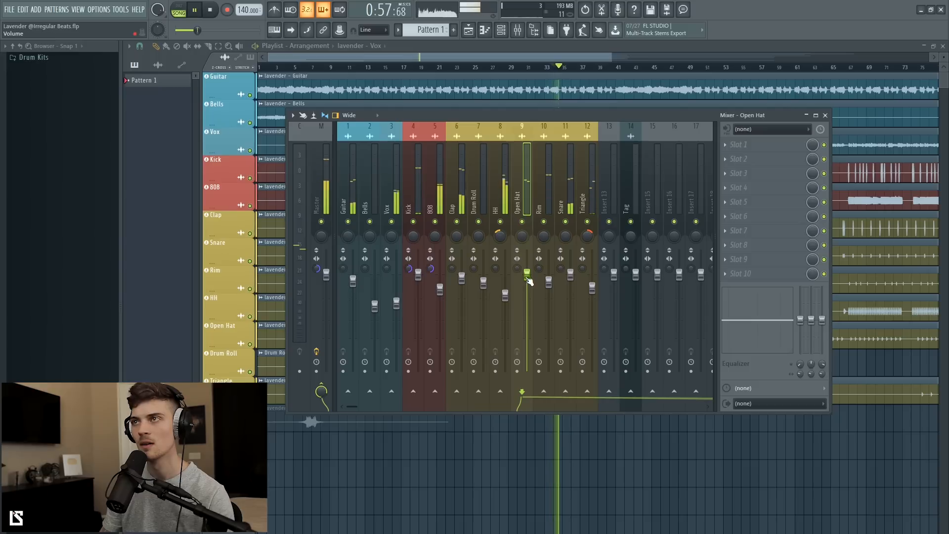
key(space)
click(503, 32)
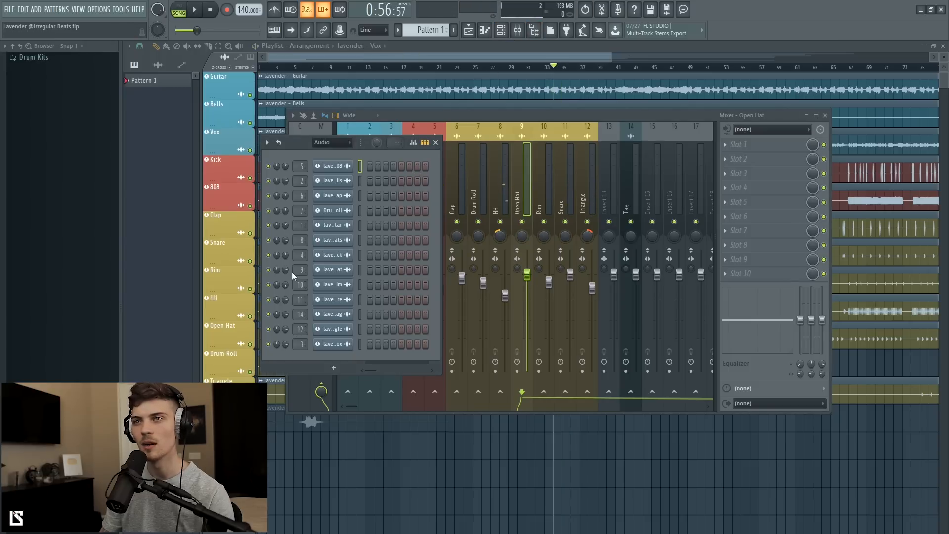
key(space)
click(525, 198)
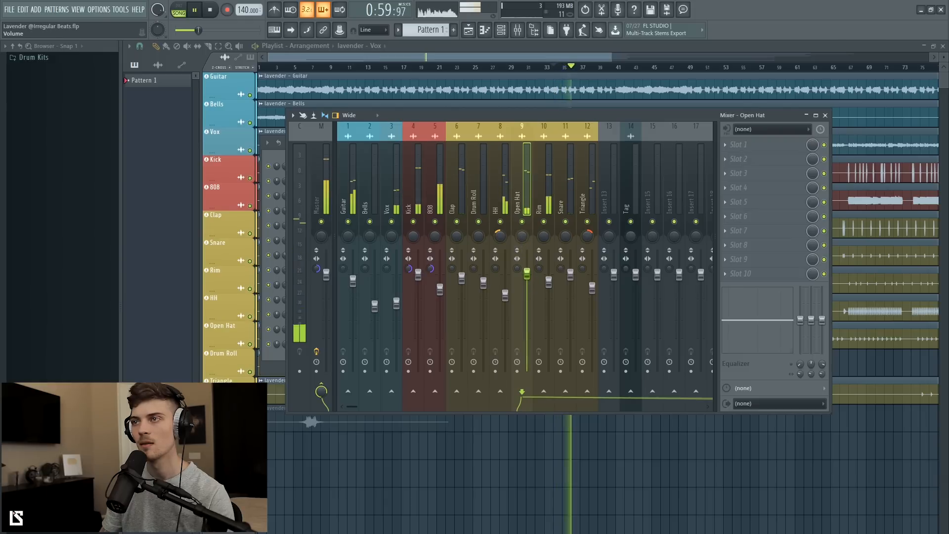
drag(524, 243, 523, 228)
key(space)
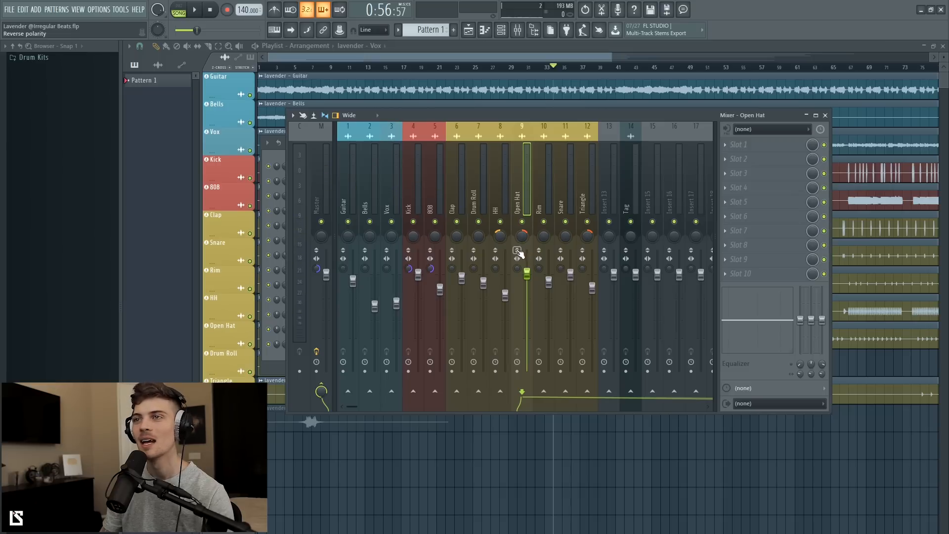
- Reset the Master track's stereo separation and play the song from about bar 7 through the drop at bar 9
right_click(316, 268)
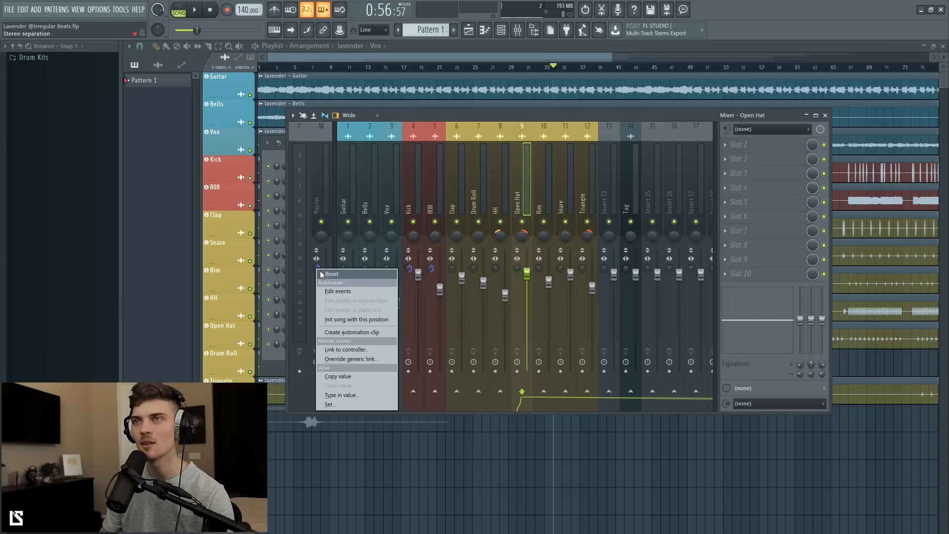
click(322, 274)
click(315, 68)
key(space)
click(327, 68)
click(331, 69)
click(323, 69)
click(315, 69)
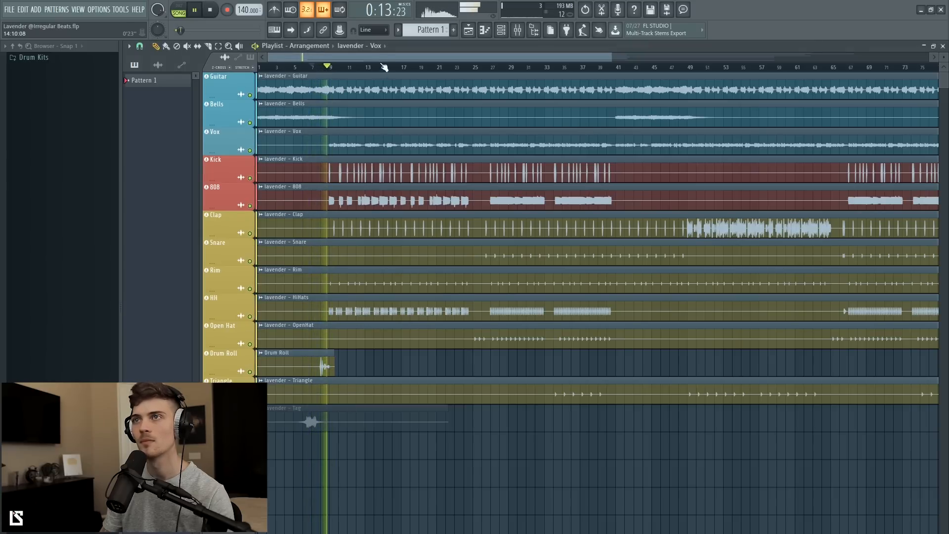
scroll(381, 70, up, 1)
scroll(399, 72, up, 4)
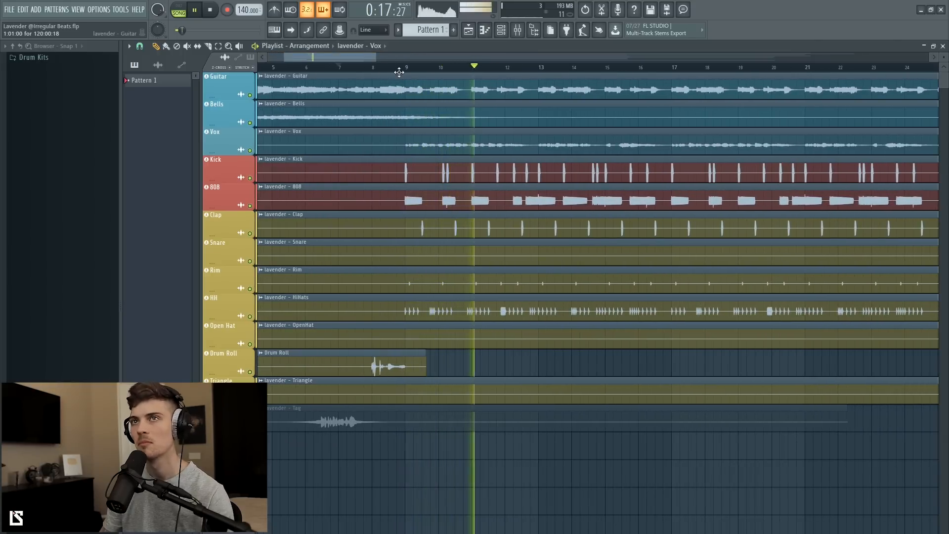
key(space)
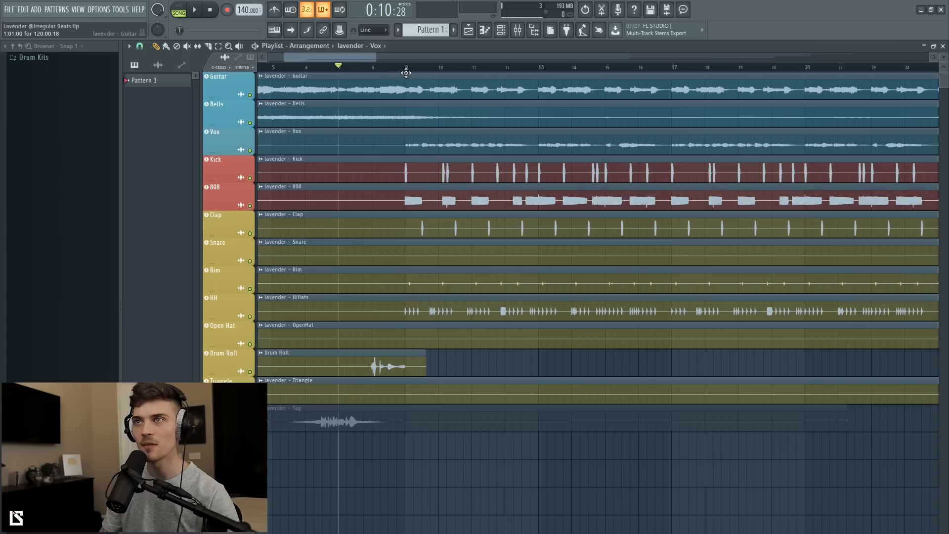
- Select bars 8 to 9 for looping and load JST Clip into slot 4 of the Drum Roll mixer track
drag(373, 71, 453, 71)
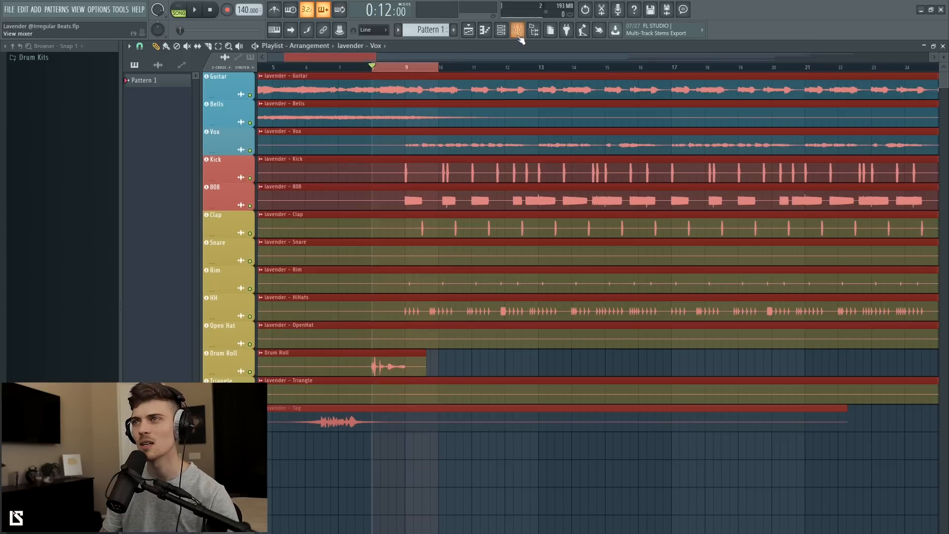
click(518, 34)
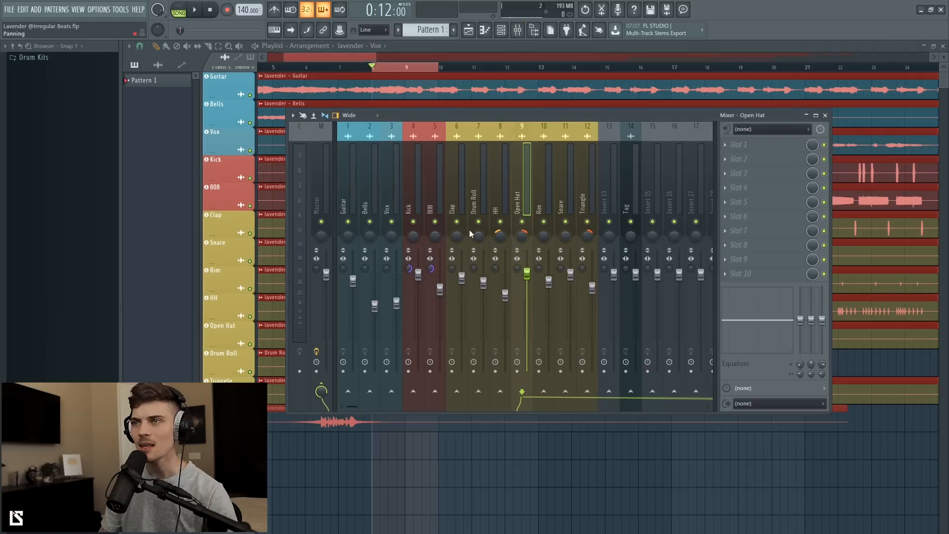
click(474, 205)
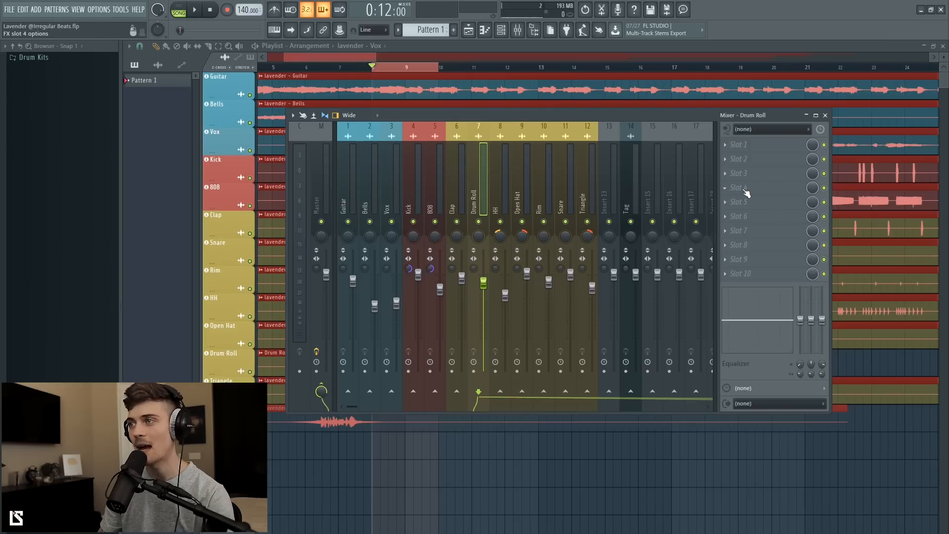
click(746, 191)
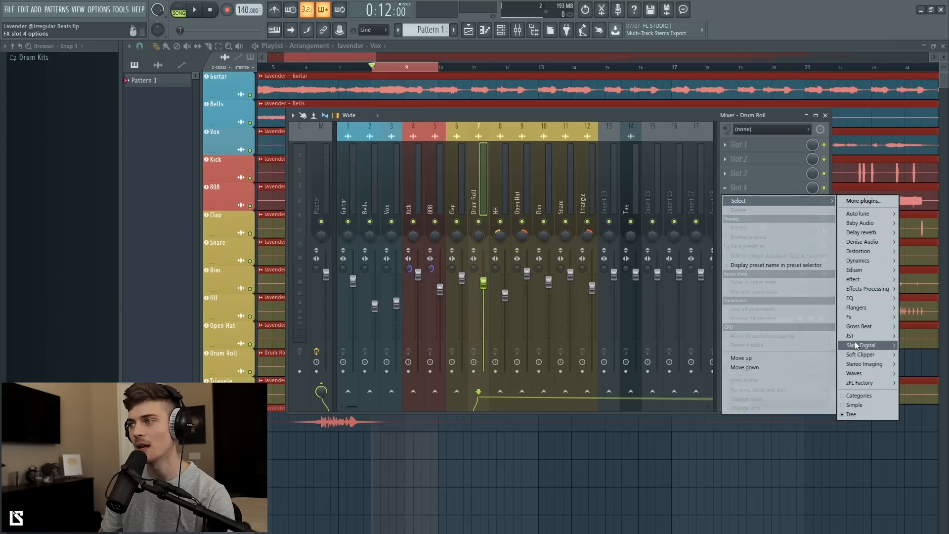
mouse_move(852, 336)
click(811, 355)
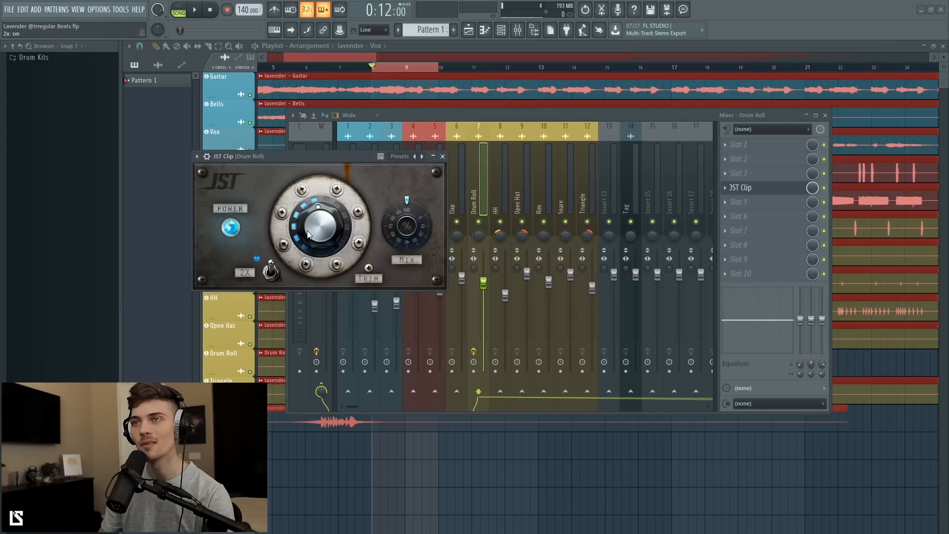
- Play the soloed Drum Roll track with and without JST Clip to compare the sound
click(195, 13)
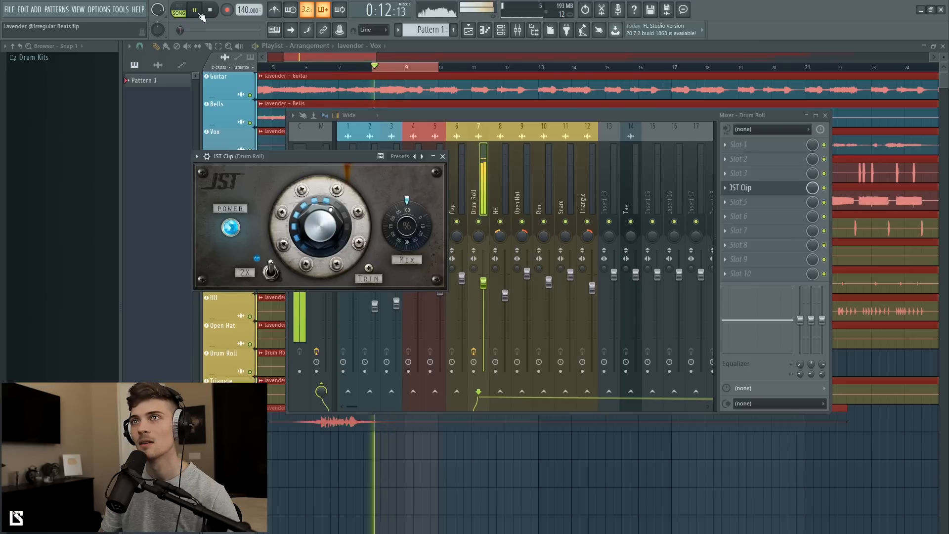
key(space)
click(480, 197)
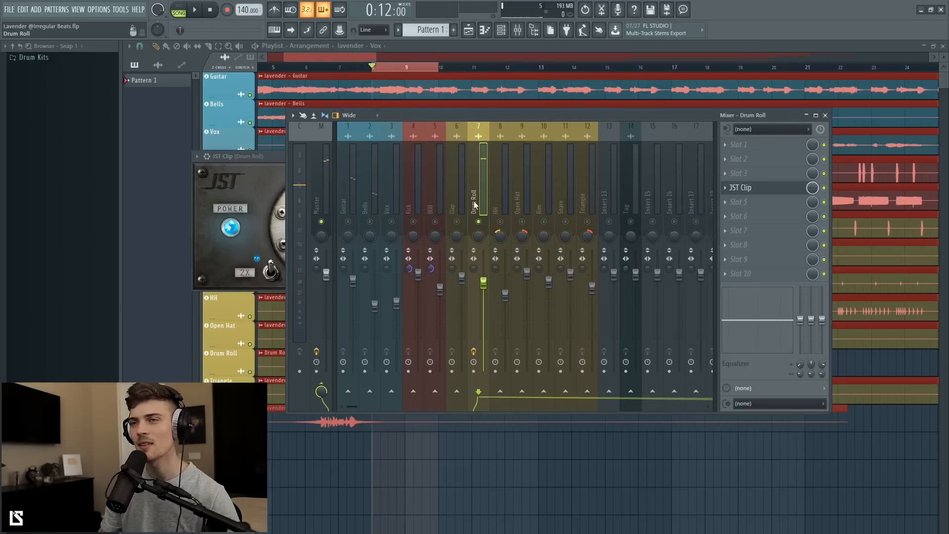
drag(271, 157, 343, 250)
click(824, 188)
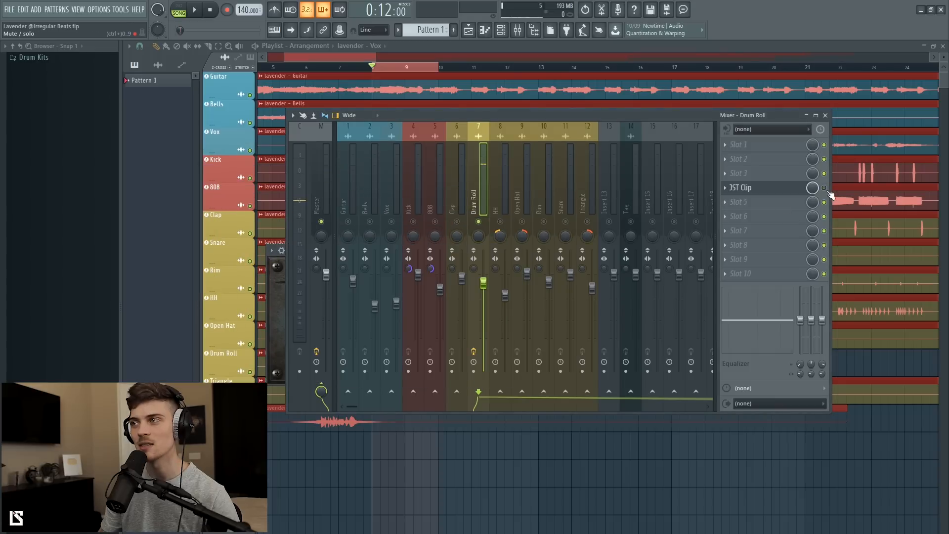
key(space)
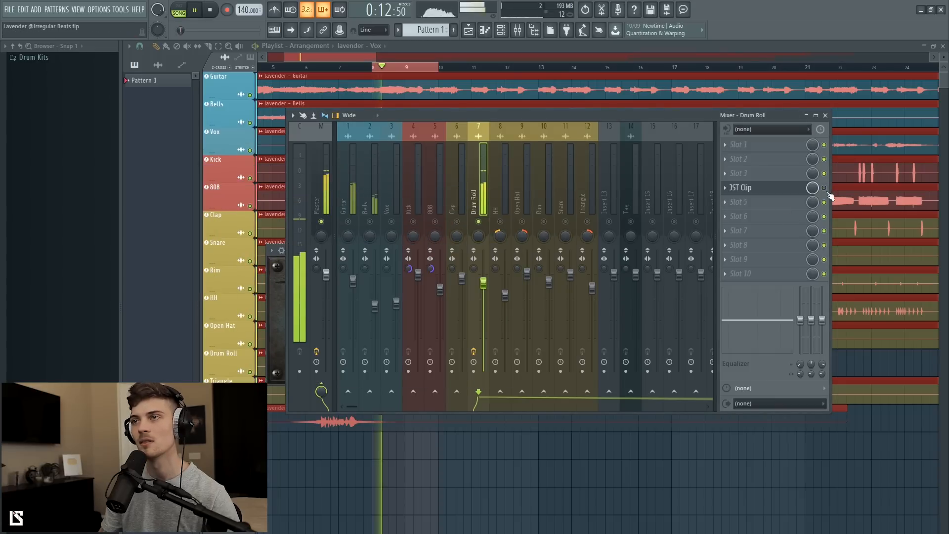
key(space)
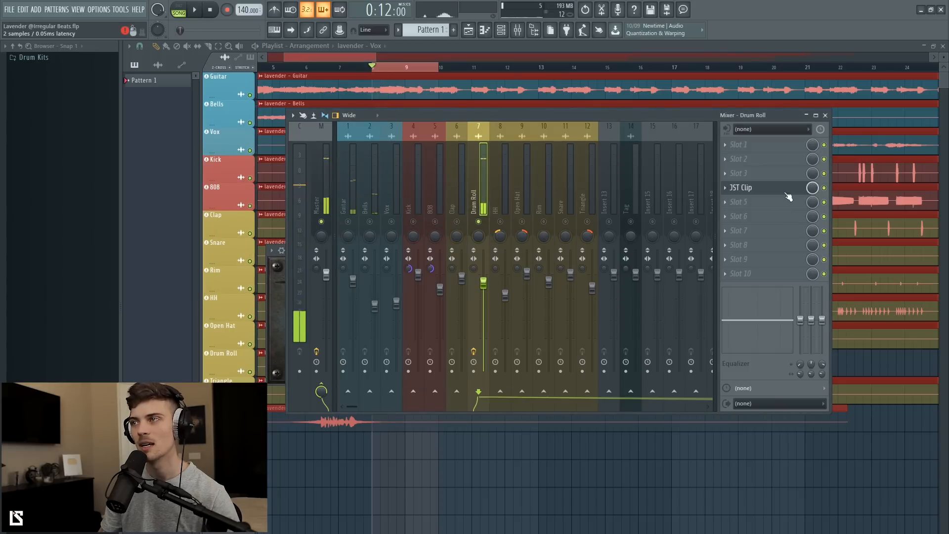
- Set the JST Clip mix on the Drum Roll to about 70%, restore the other tracks and replay the loop
click(787, 190)
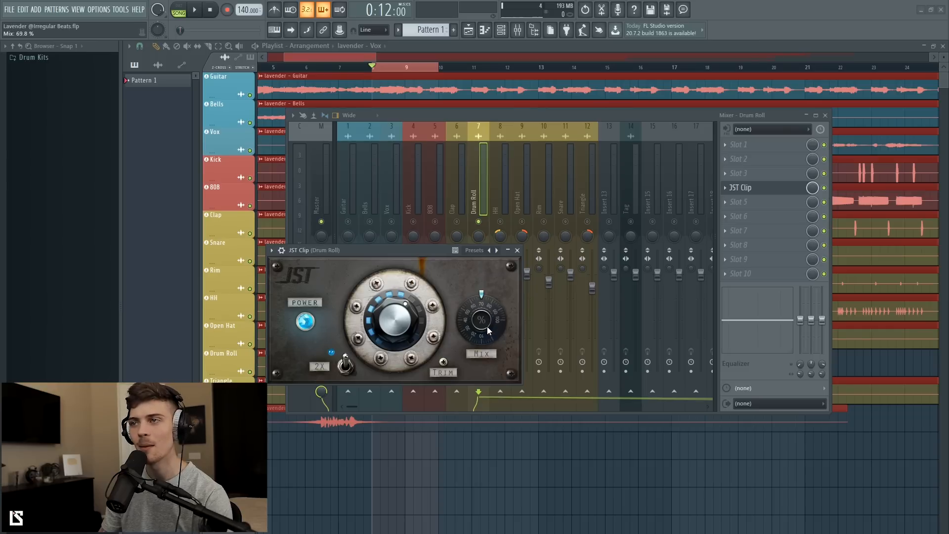
drag(488, 327, 488, 325)
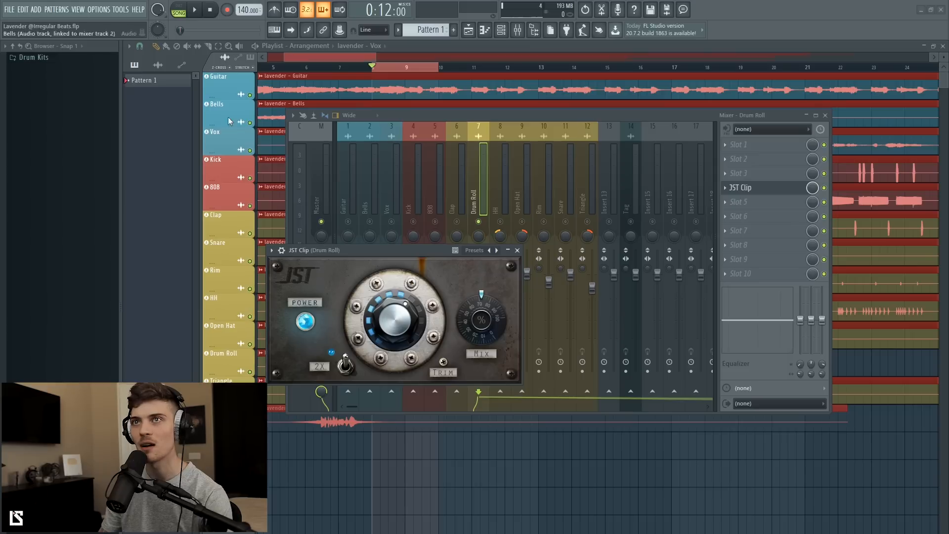
click(194, 14)
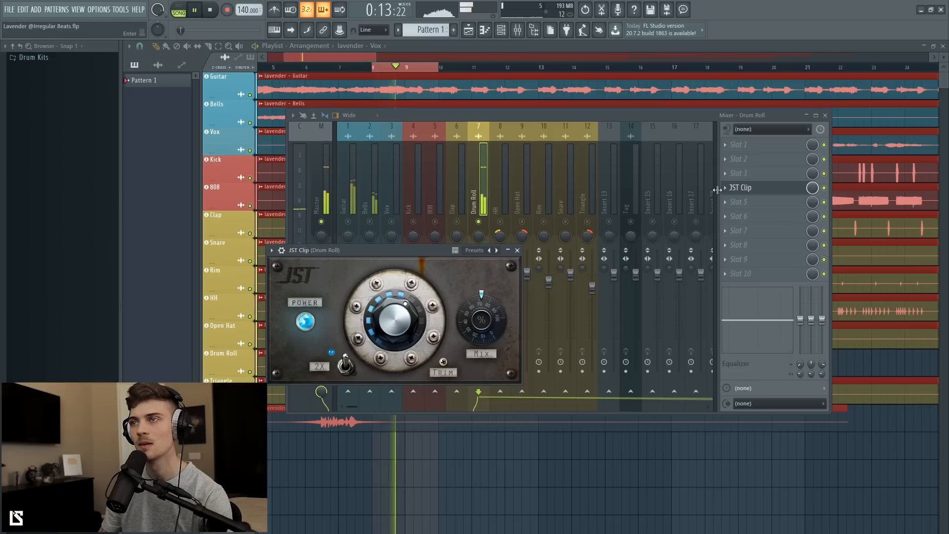
right_click(479, 222)
click(374, 68)
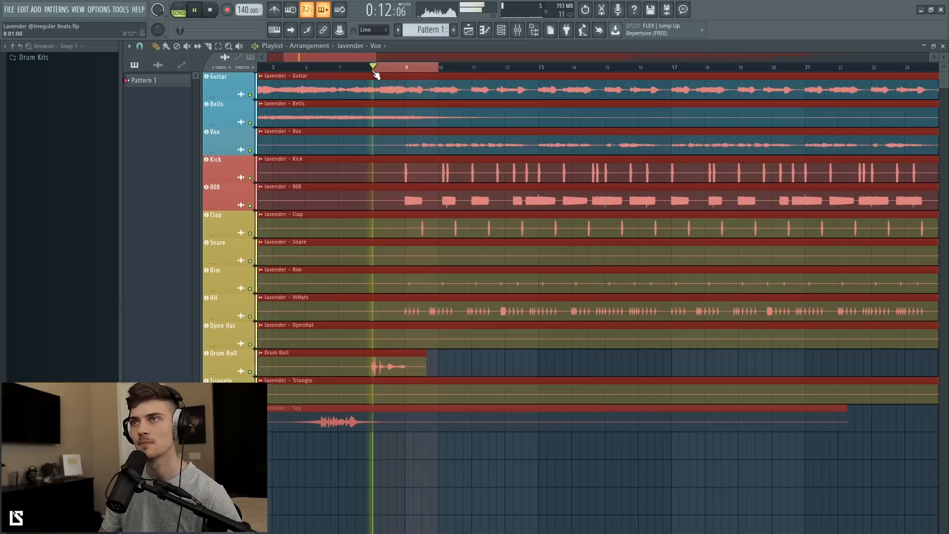
click(533, 31)
click(764, 189)
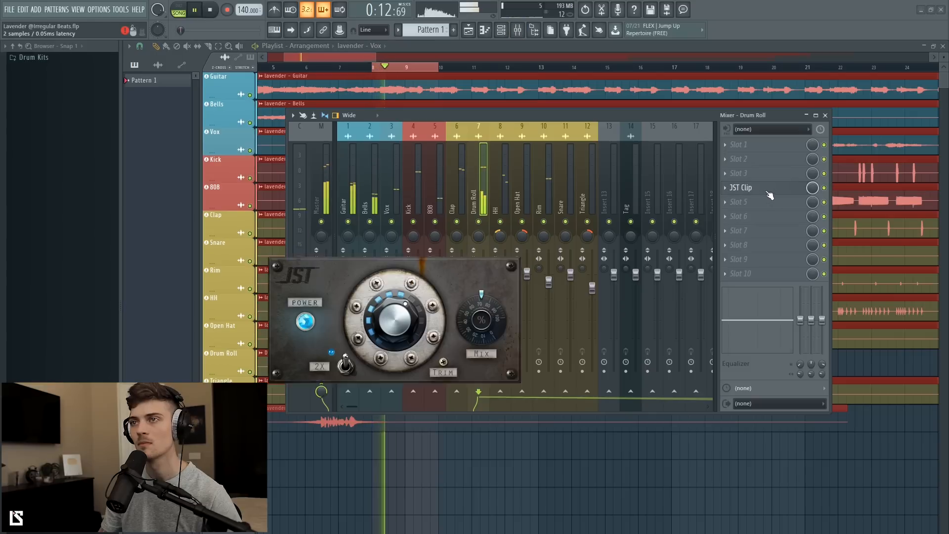
drag(482, 317, 482, 324)
key(space)
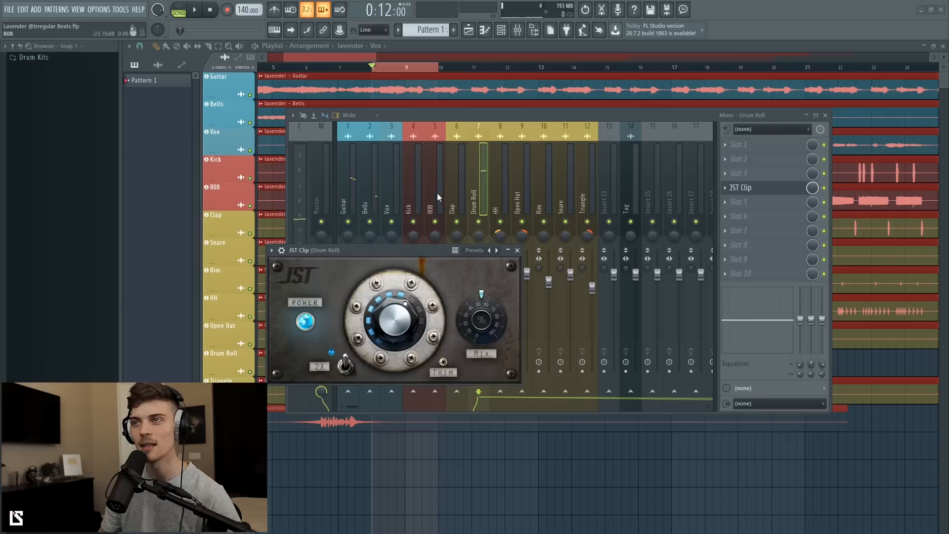
- Select bars 9 to 16 in the playlist and play that section
click(437, 197)
click(395, 69)
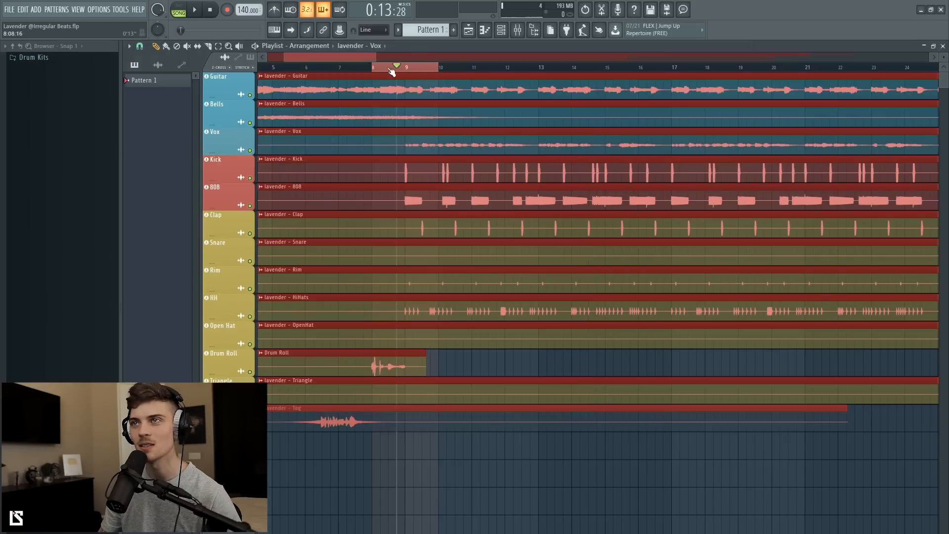
drag(411, 73, 673, 79)
key(space)
scroll(517, 62, down, 4)
key(space)
scroll(542, 73, down, 4)
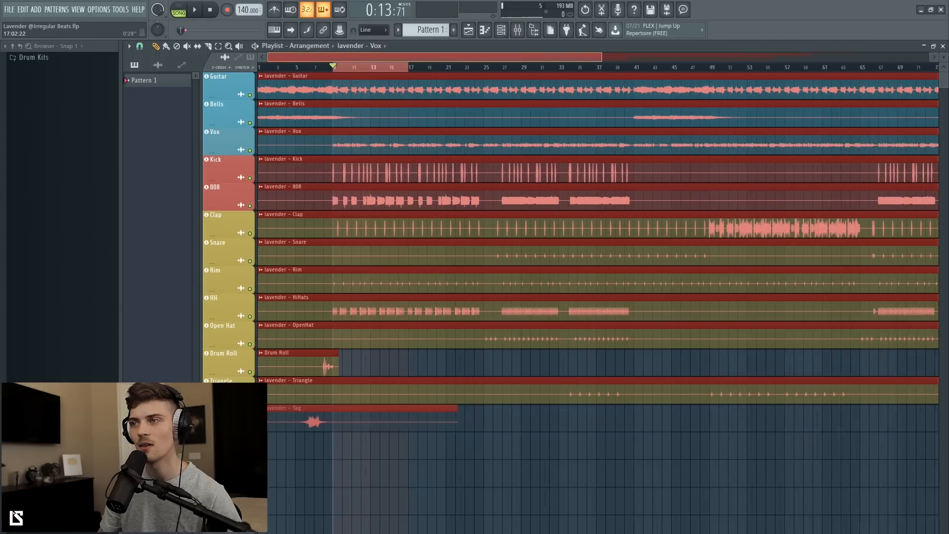
- Select bars 33 to 40 in the playlist for looping and play that section
click(537, 68)
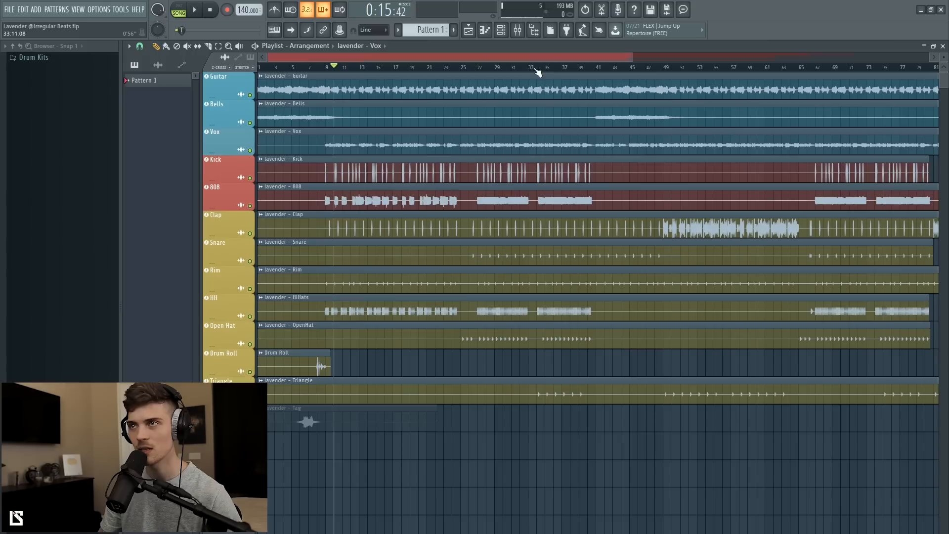
key(space)
key(space)
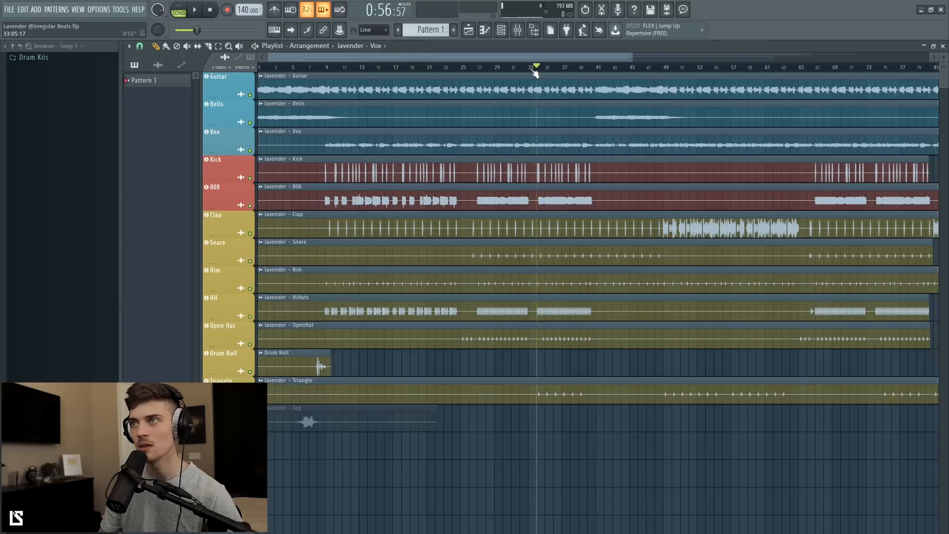
drag(536, 73, 588, 77)
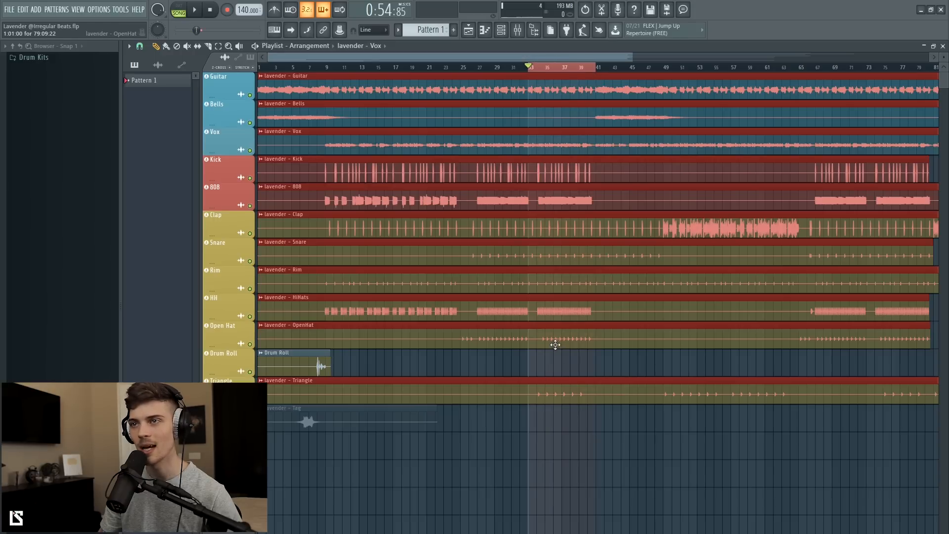
key(space)
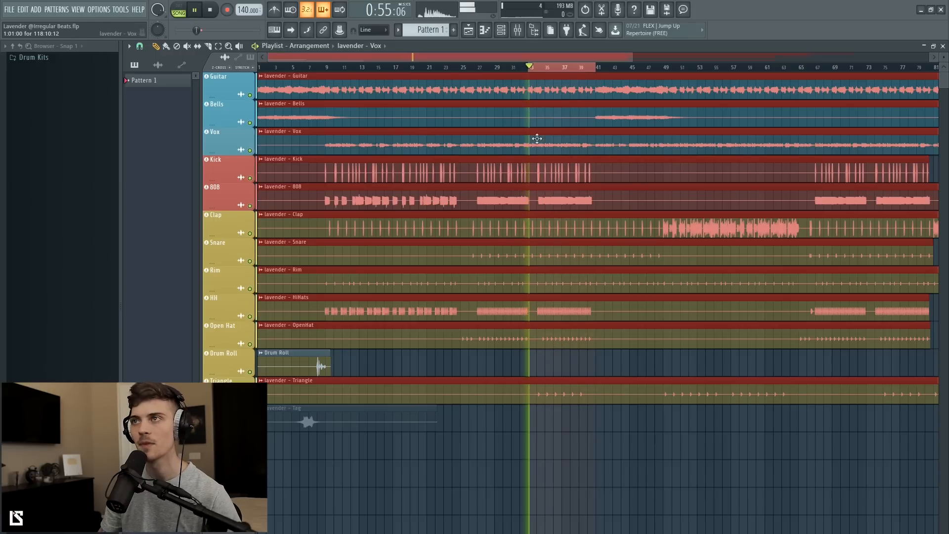
- Solo the 808 while the loop plays, and restore the other tracks to compare it with the full mix
click(518, 30)
drag(515, 114, 514, 171)
click(559, 48)
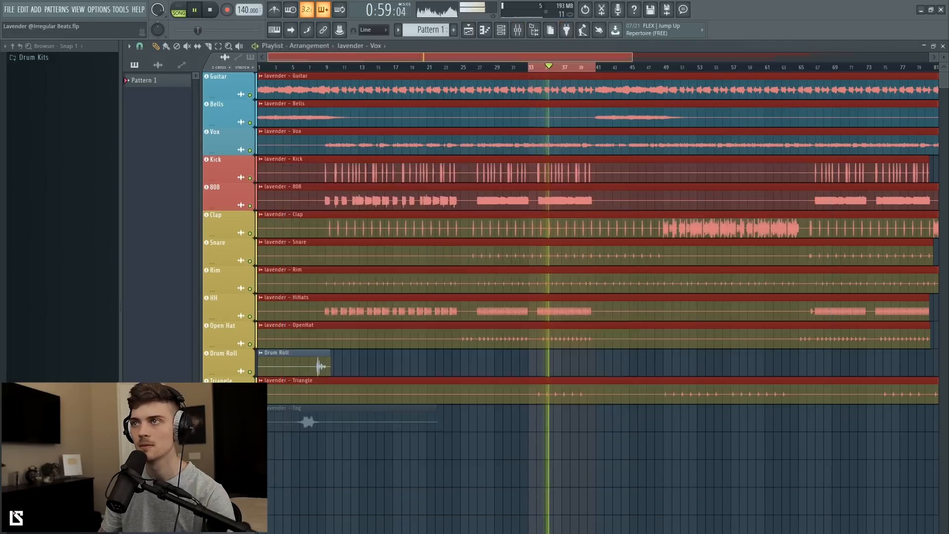
scroll(549, 57, up, 4)
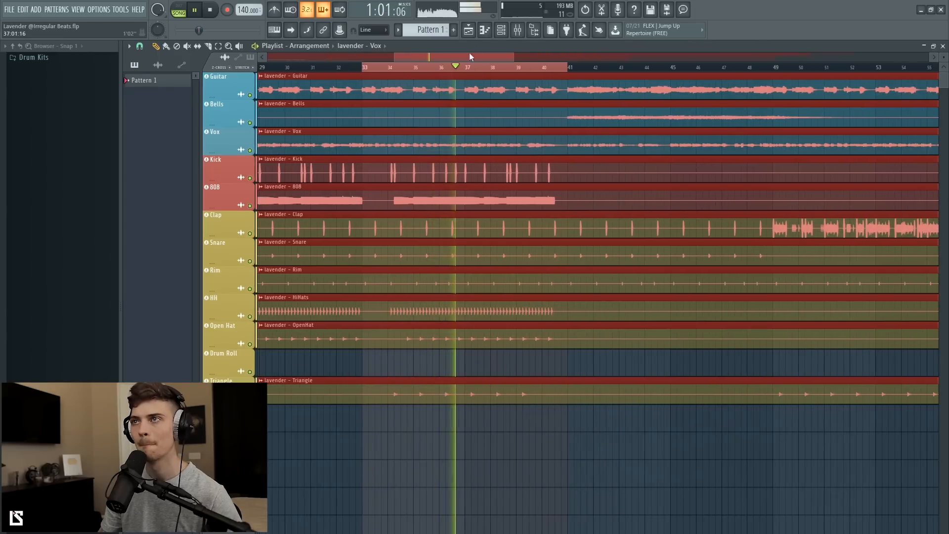
click(517, 30)
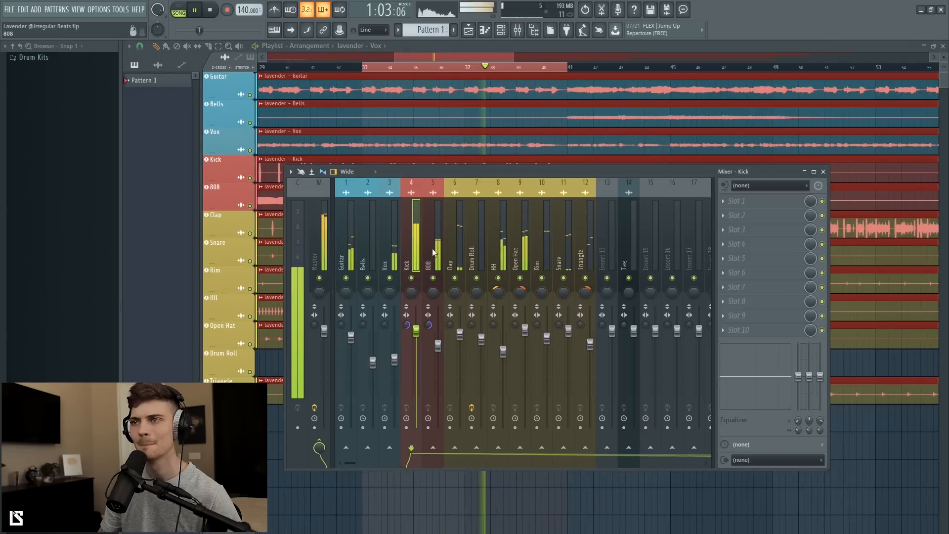
right_click(434, 278)
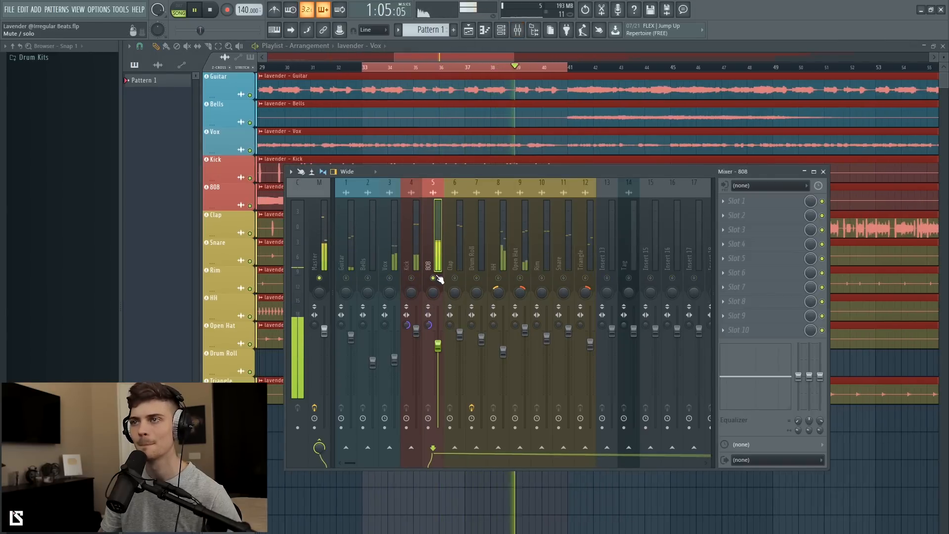
right_click(434, 278)
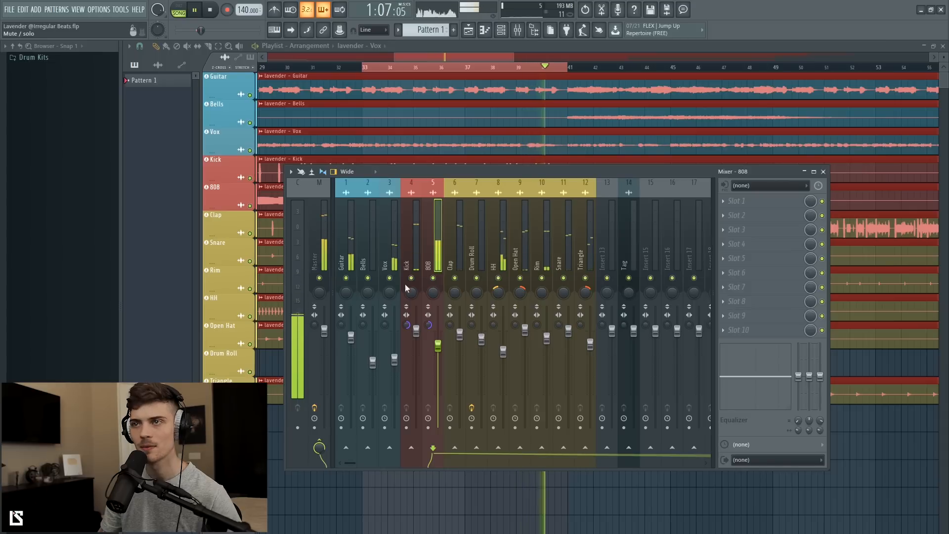
- Mute the Guitar, Bells, Vox and 808 tracks and raise the Kick volume slightly while the loop plays
key(space)
click(346, 278)
click(368, 278)
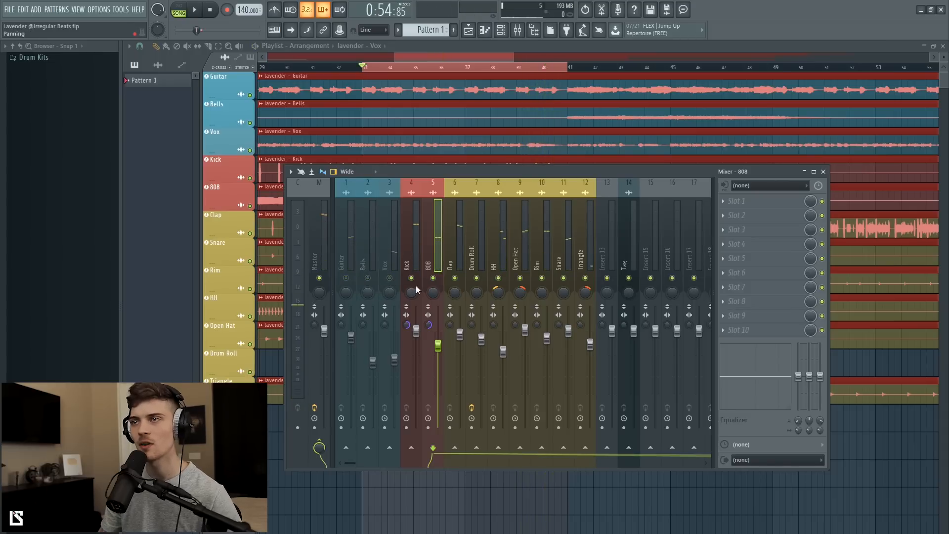
click(418, 241)
key(space)
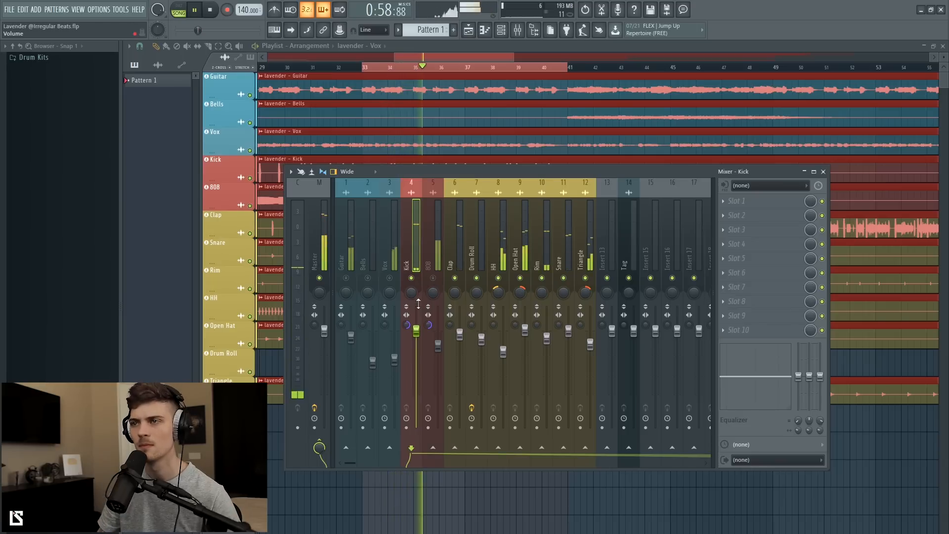
- Solo the Kick and add Fruity Parametric EQ 2 with a band 7 high-shelf cut of about 7.8 dB near 4500 Hz
right_click(412, 279)
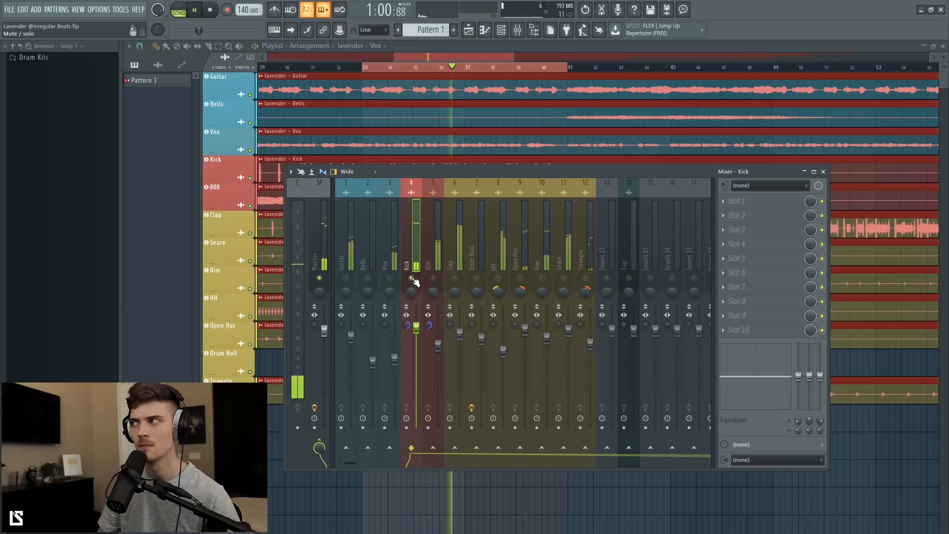
key(space)
click(783, 200)
mouse_move(785, 217)
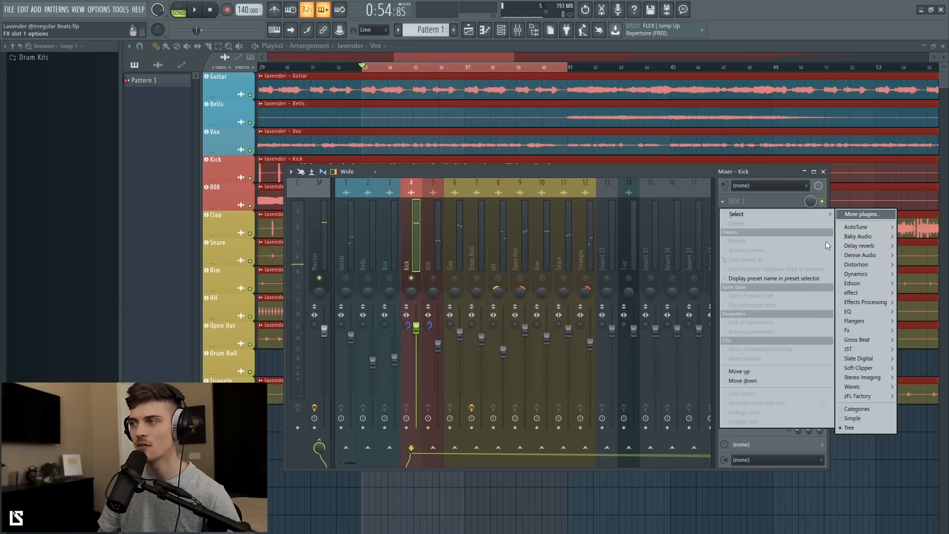
mouse_move(850, 311)
click(796, 312)
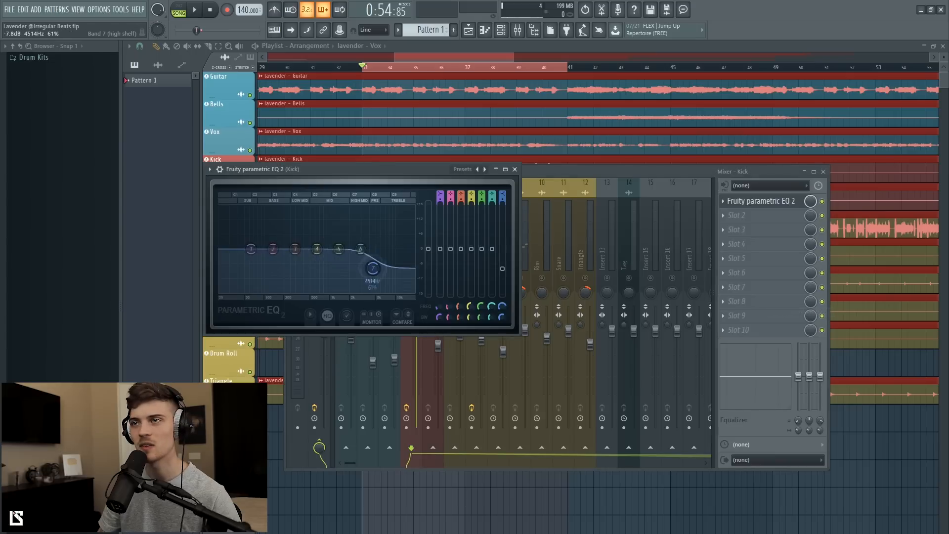
click(514, 169)
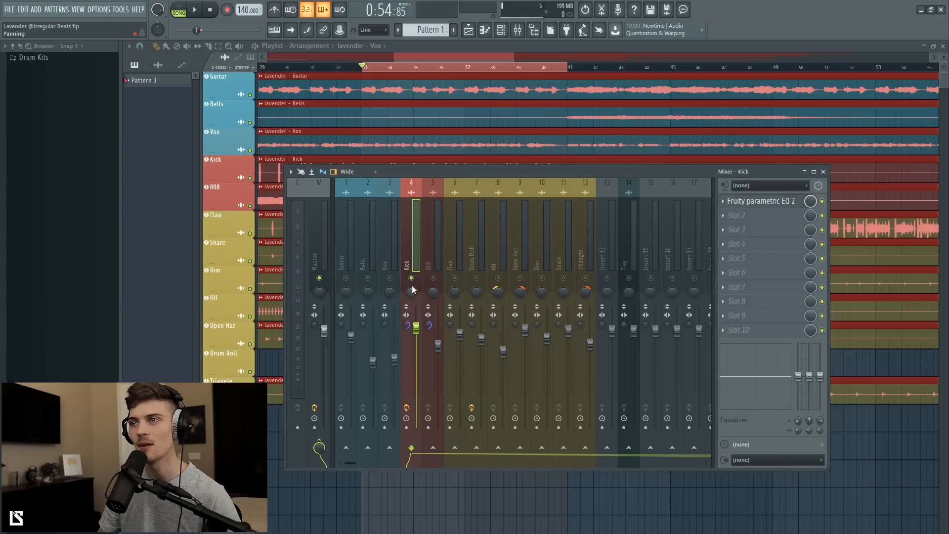
- Play the soloed Kick and deepen its band 7 high-shelf cut to about -12.5 dB near 3.9 kHz
key(space)
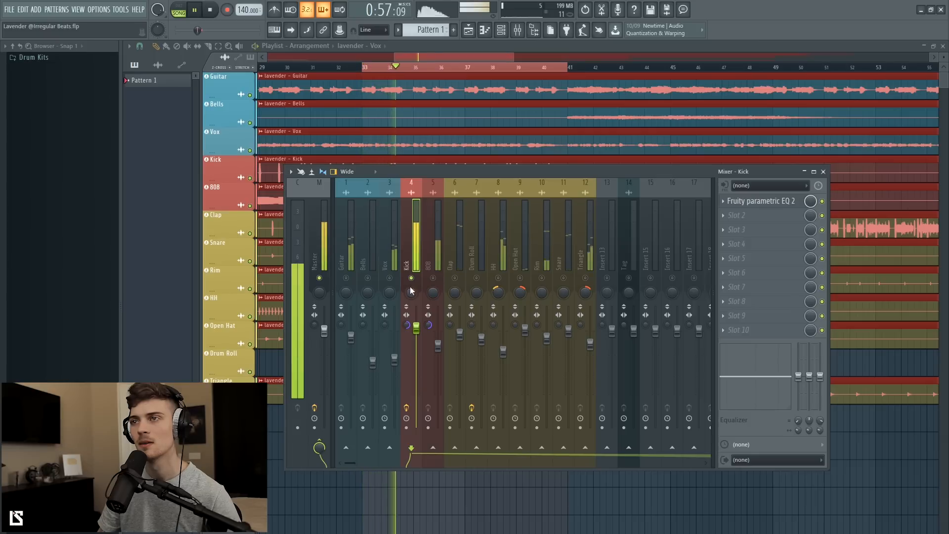
key(space)
click(759, 201)
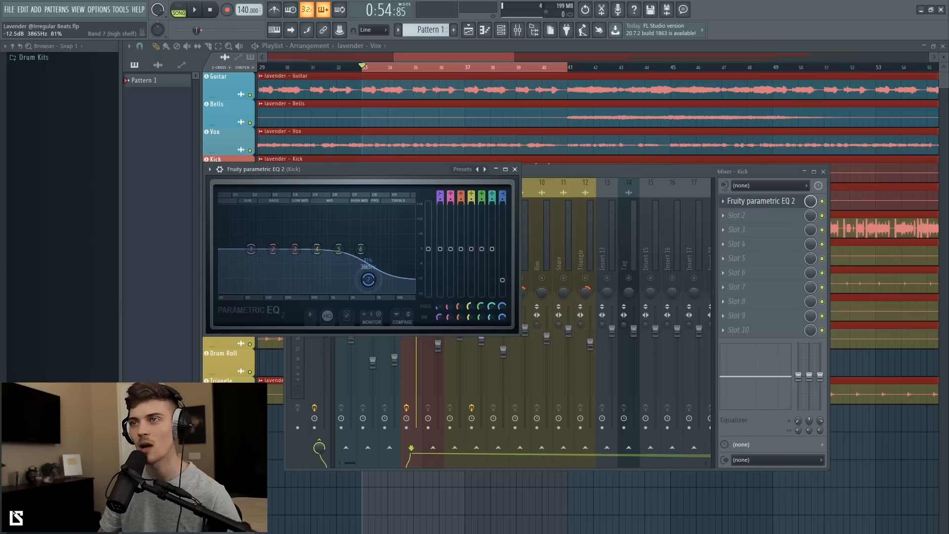
drag(330, 168, 463, 181)
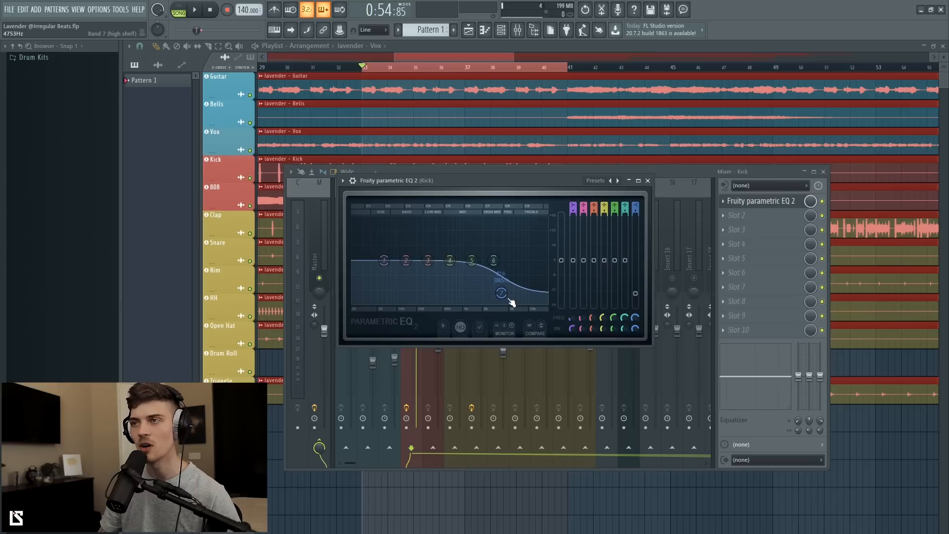
click(649, 181)
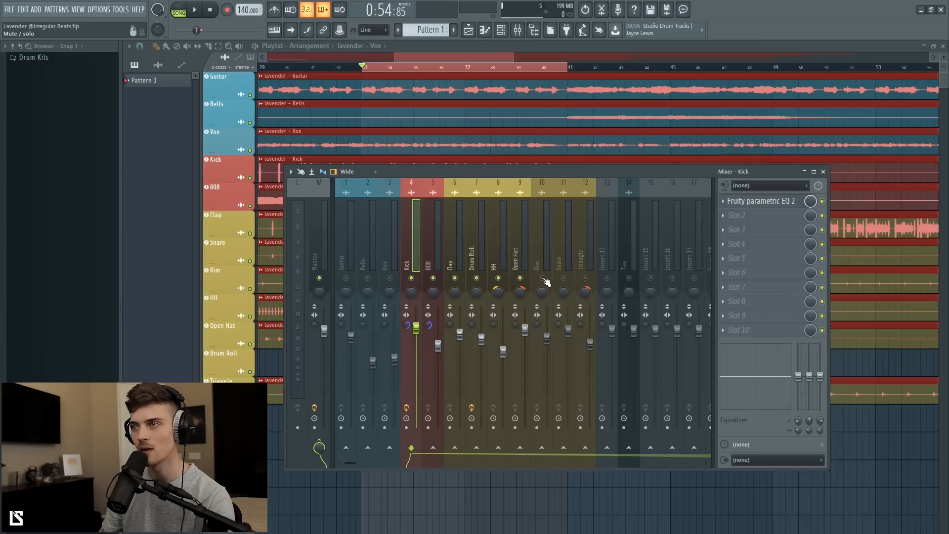
- Bring the 808 and percussion back in with the Kick, keep the melodic tracks muted, and play the loop from bar 35
key(space)
click(438, 271)
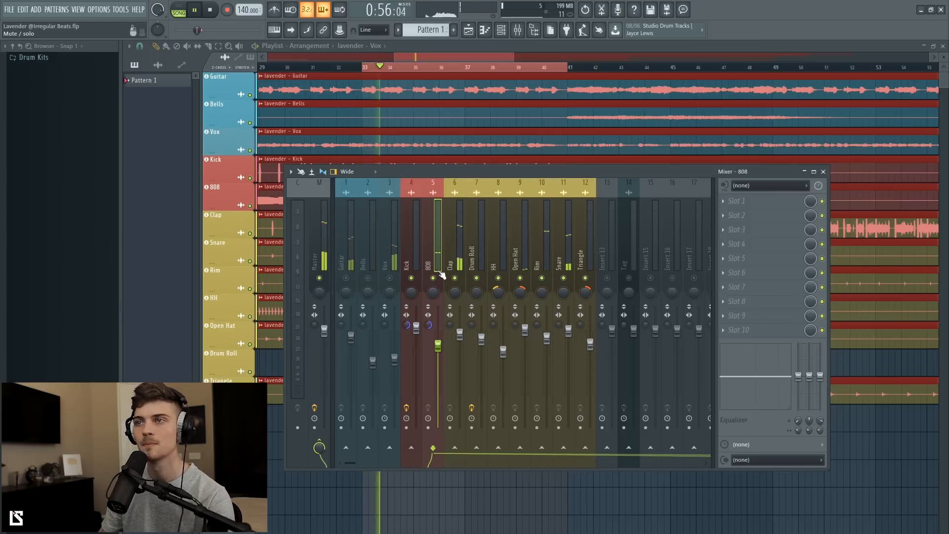
key(space)
click(414, 70)
key(space)
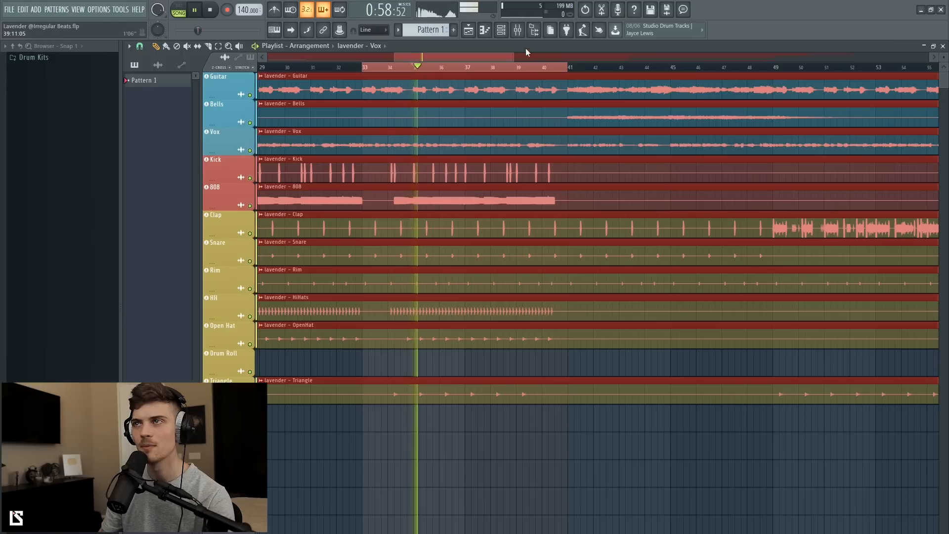
click(518, 30)
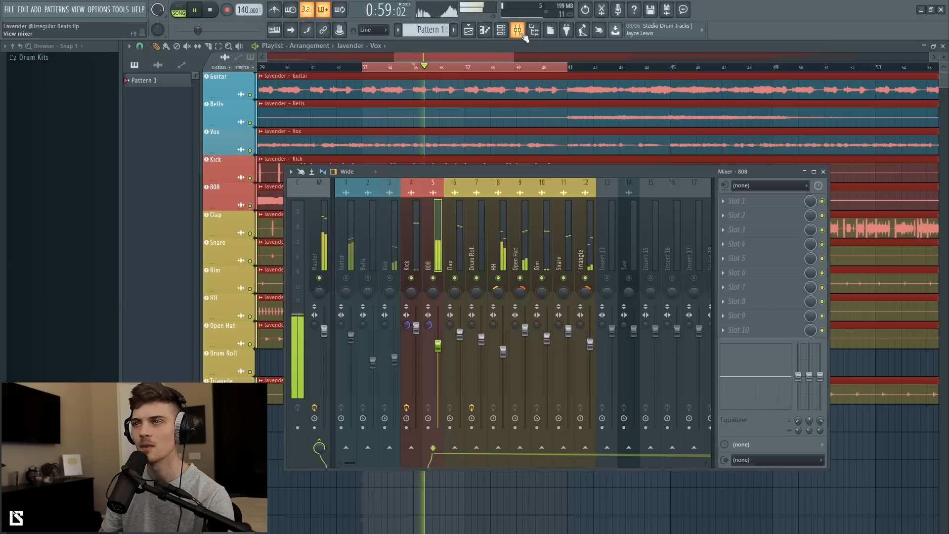
- Select bars 37 to 40 in the playlist for looping and play that section
key(space)
click(468, 70)
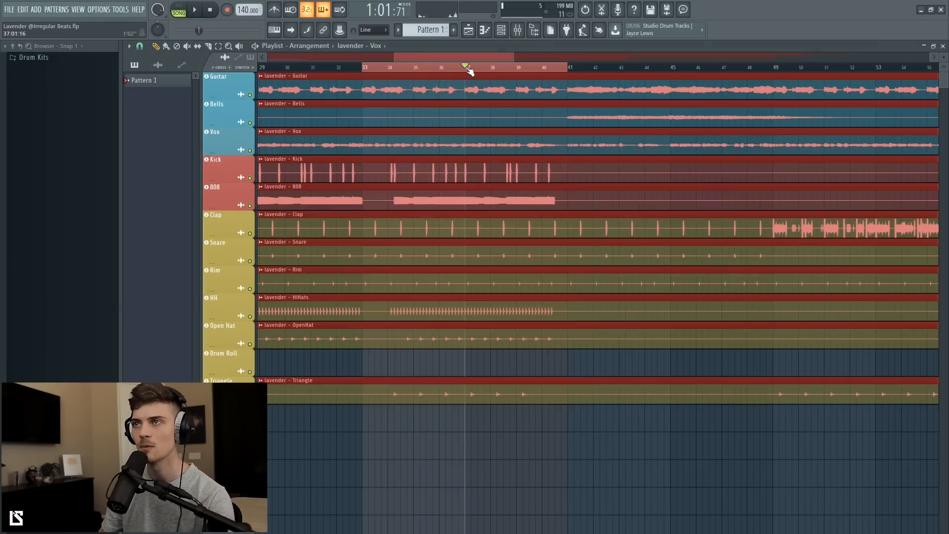
drag(470, 68, 570, 73)
key(space)
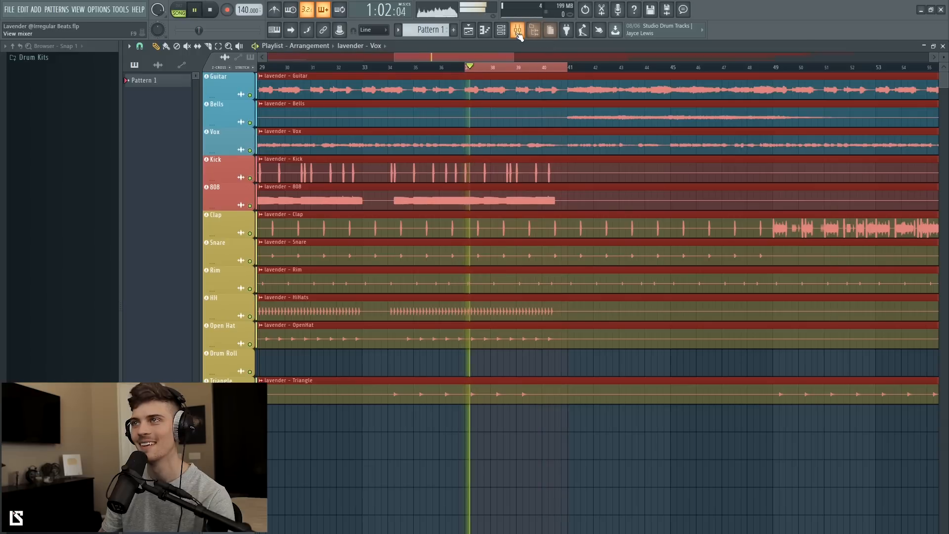
- Raise the 808 volume to about 86% while the drums play
key(F9)
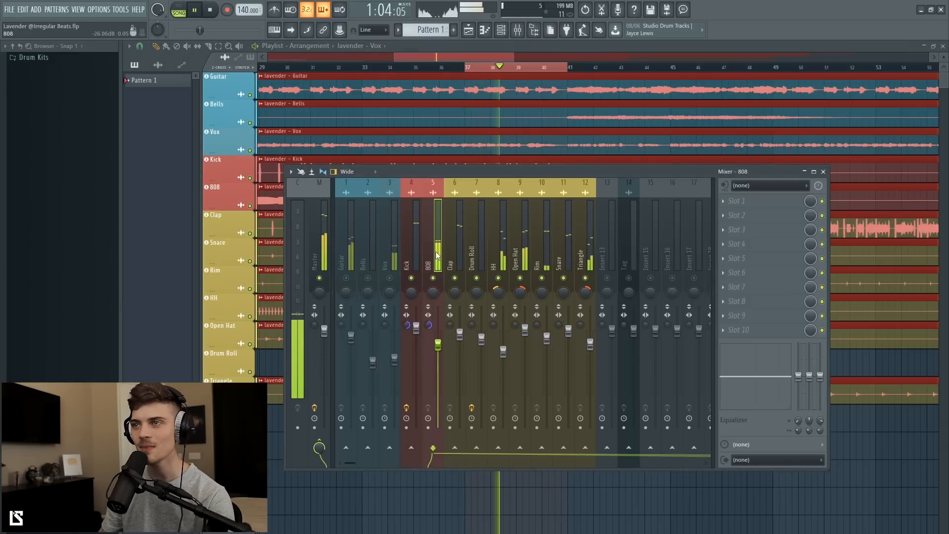
click(734, 201)
mouse_move(736, 215)
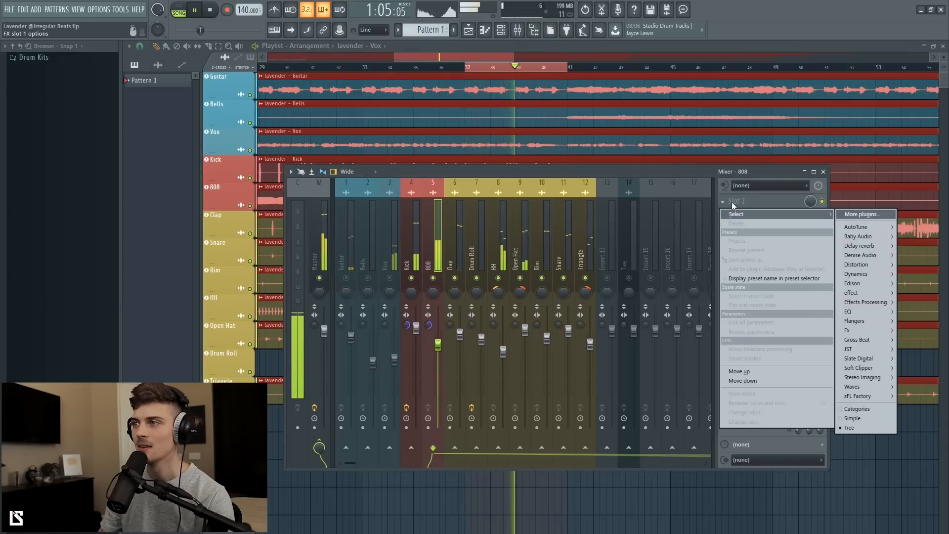
click(438, 282)
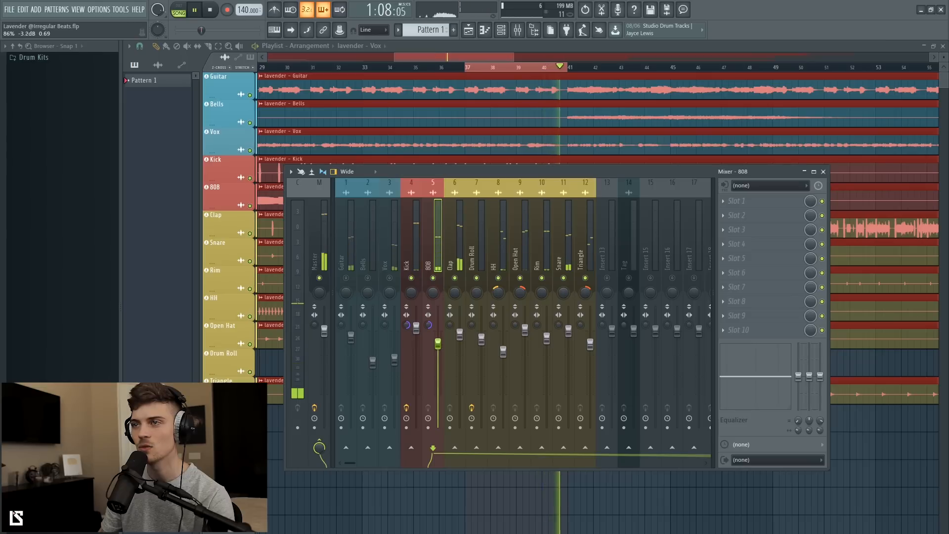
- Solo the 808 and add RBass Stereo to its first effect slot with the frequency at 48 Hz
right_click(433, 278)
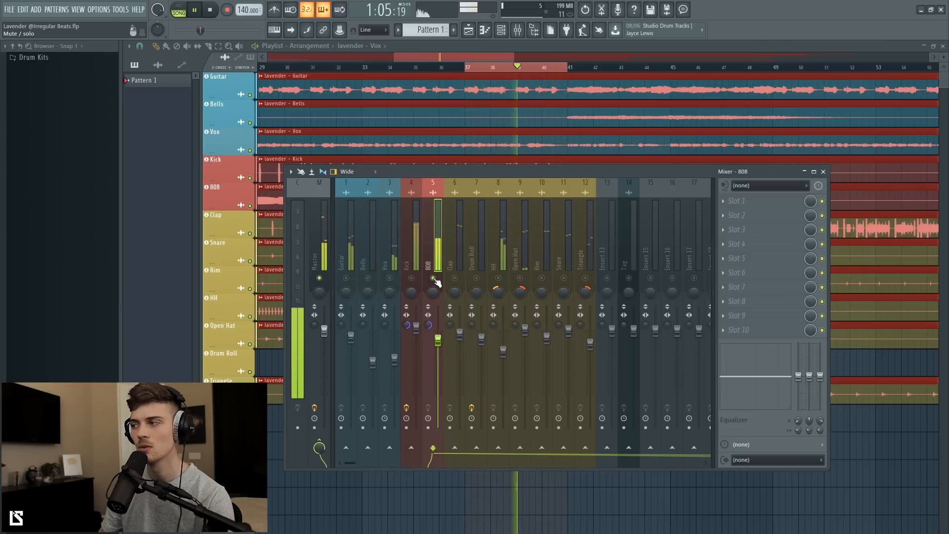
key(space)
click(744, 203)
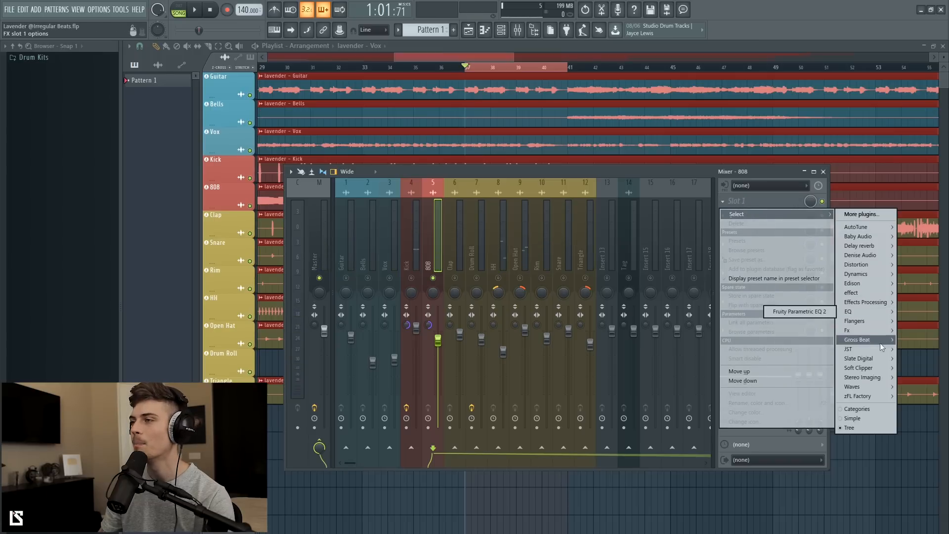
mouse_move(879, 387)
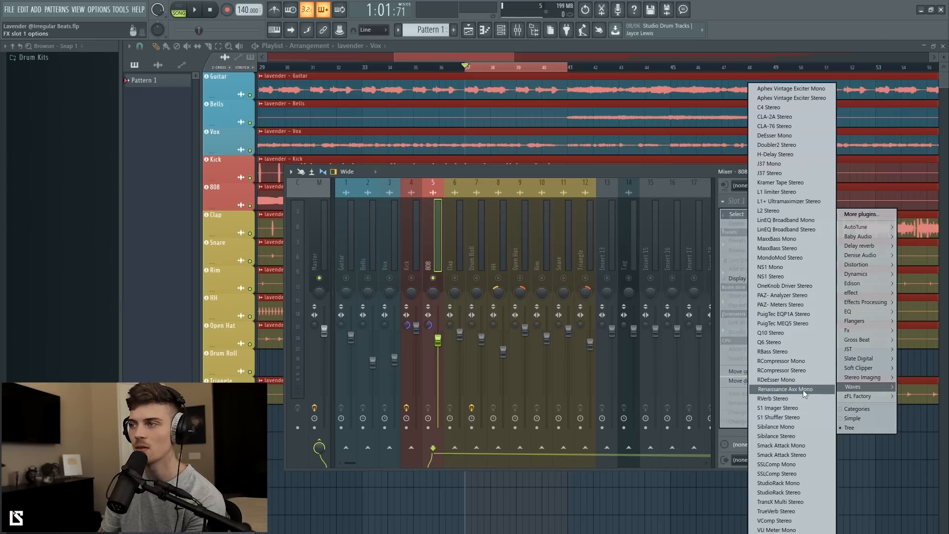
click(781, 352)
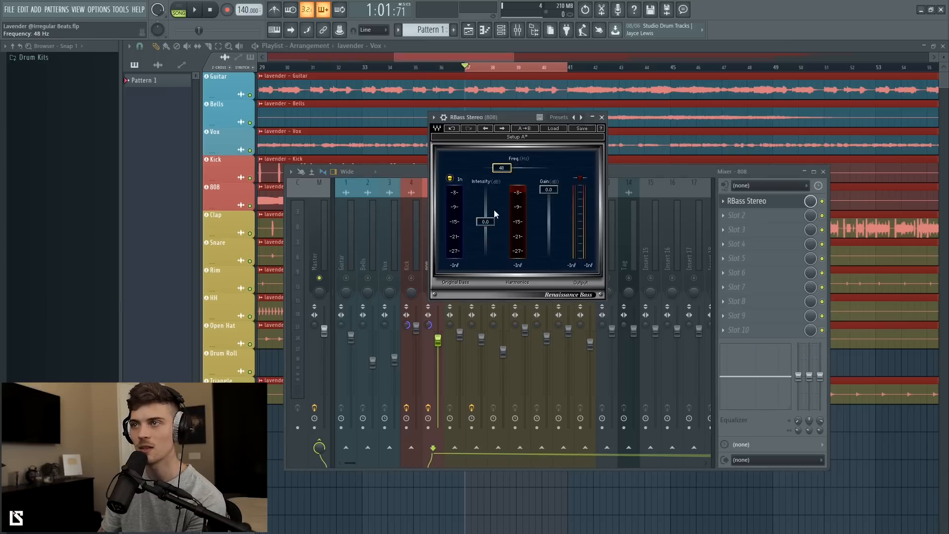
- Set the RBass intensity on the 808 to about -17.8 dB while the soloed loop plays
key(space)
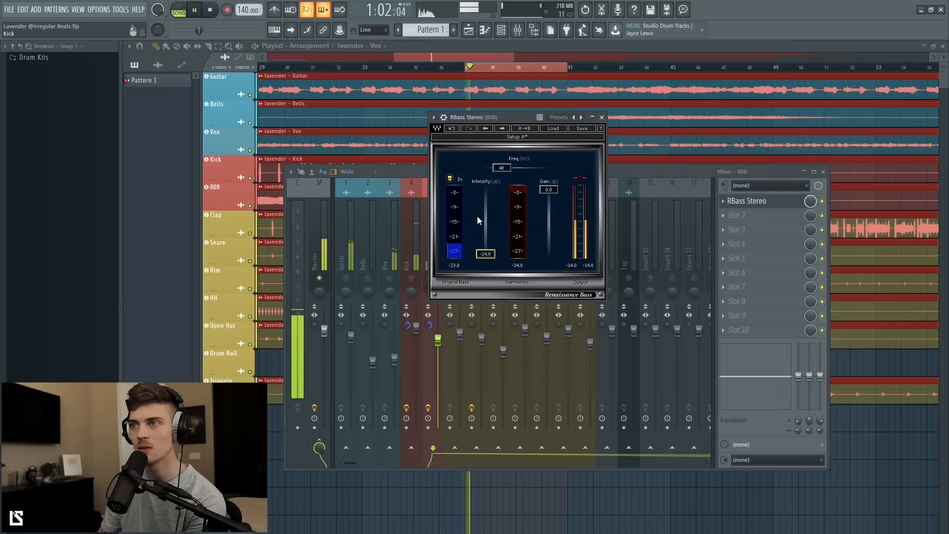
drag(485, 253, 486, 241)
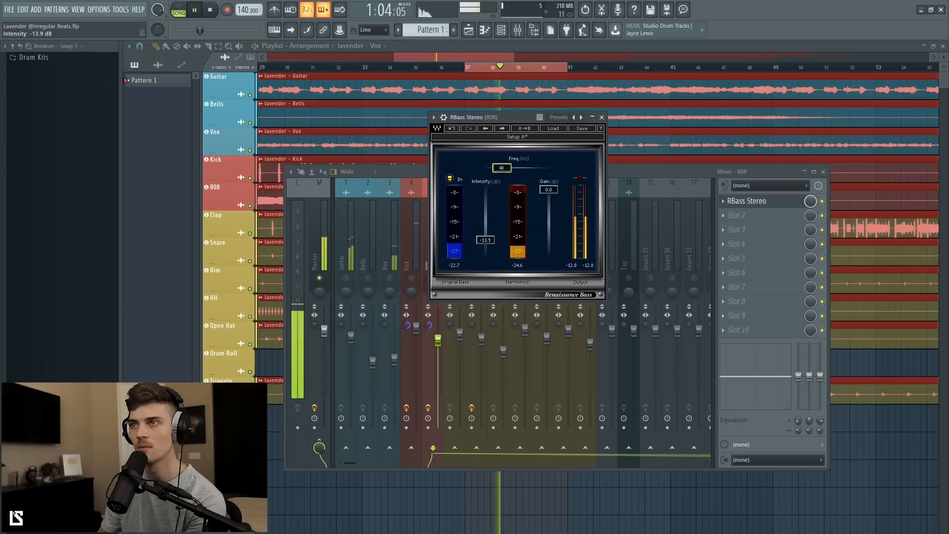
mouse_move(485, 239)
mouse_down()
mouse_move(486, 220)
mouse_move(486, 245)
mouse_up()
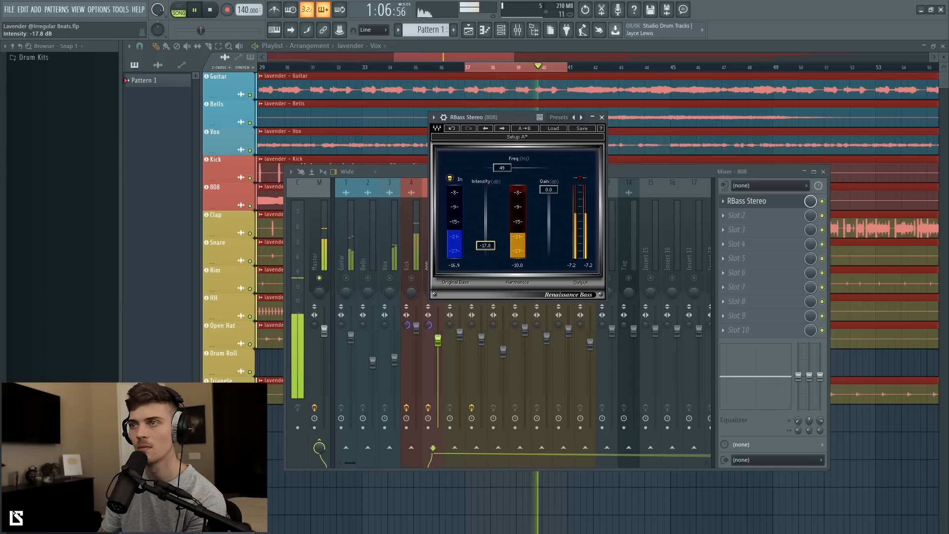
click(602, 117)
- With only the melodic tracks muted, narrow the Master's stereo separation and set the 808 volume to about 91%
right_click(412, 277)
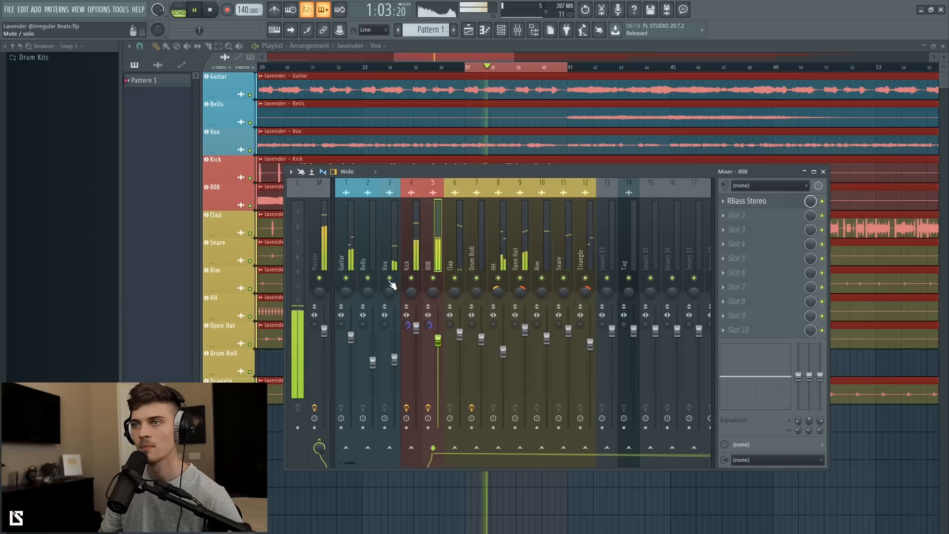
click(321, 329)
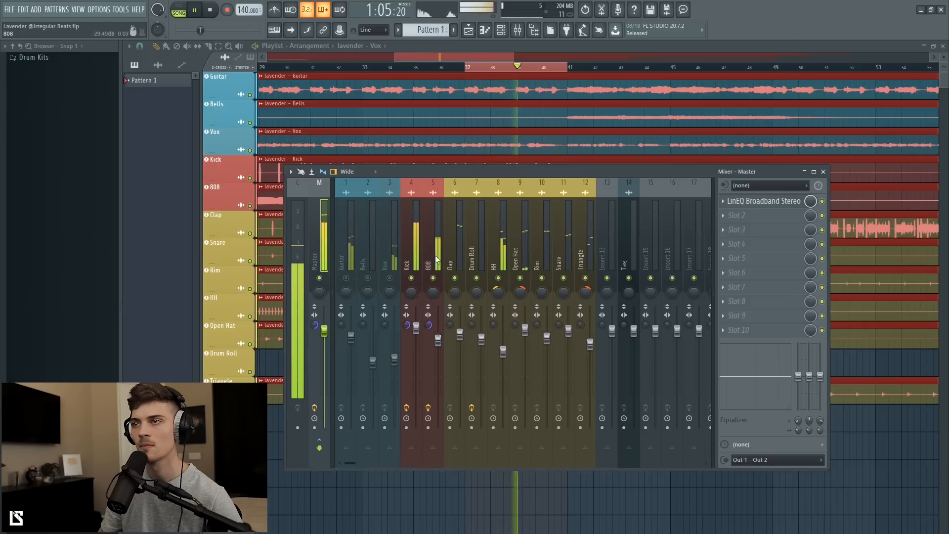
click(438, 339)
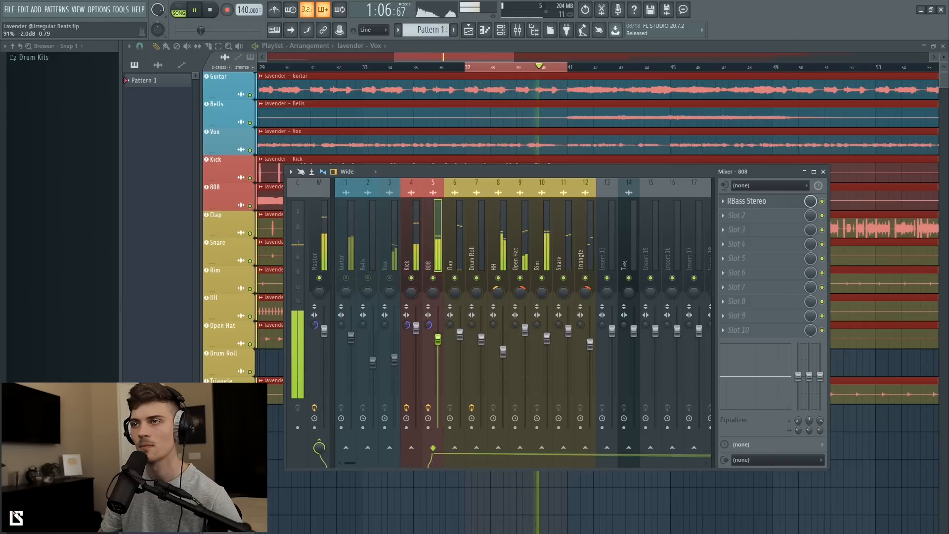
- Narrow band 2 of the kick's parametric EQ to 9% and raise it to about 13.9 dB at 50 Hz during playback
click(416, 239)
click(765, 200)
key(space)
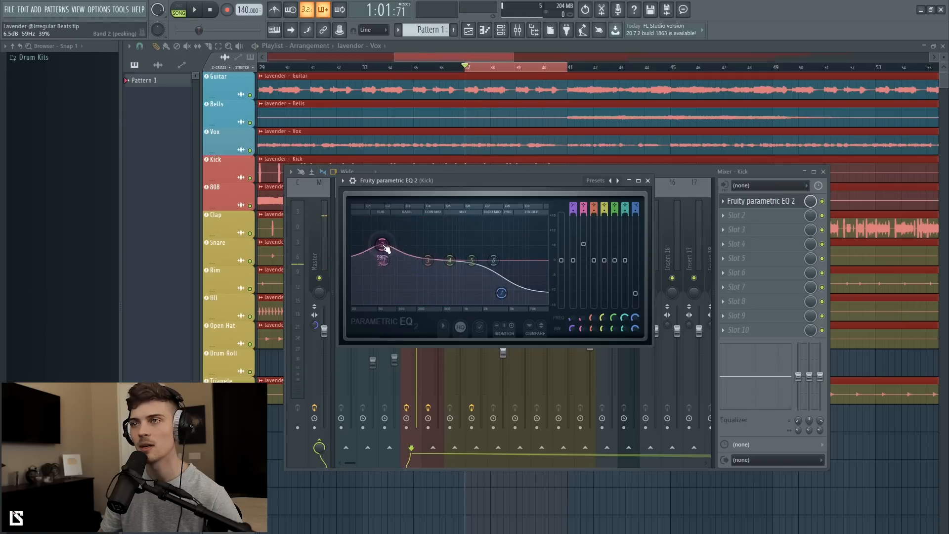
key(space)
scroll(382, 244, down, 8)
drag(382, 245, 377, 226)
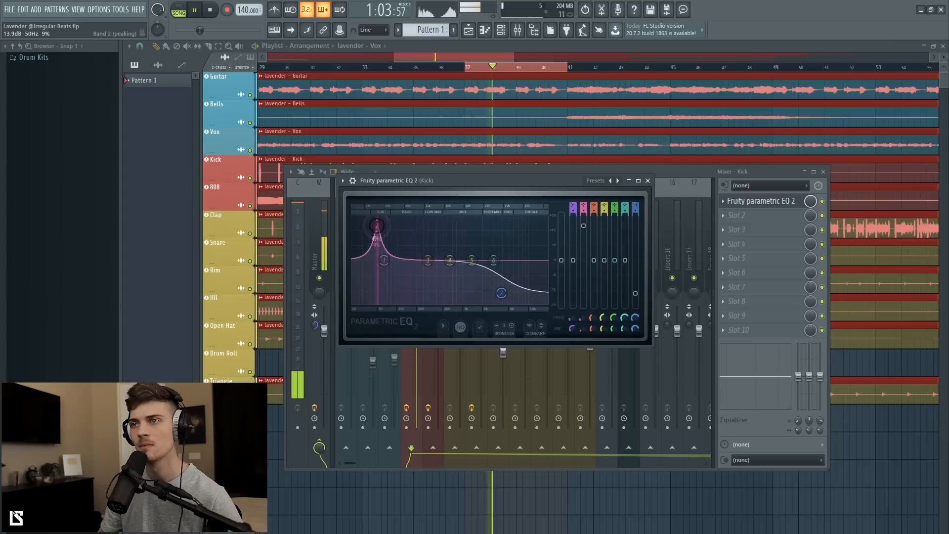
right_click(377, 226)
click(389, 239)
key(space)
click(648, 181)
- Add Fruity parametric EQ 2 to the 808's second effect slot and cut band 2 slightly at about 50 Hz with a narrow 4% bandwidth
click(429, 267)
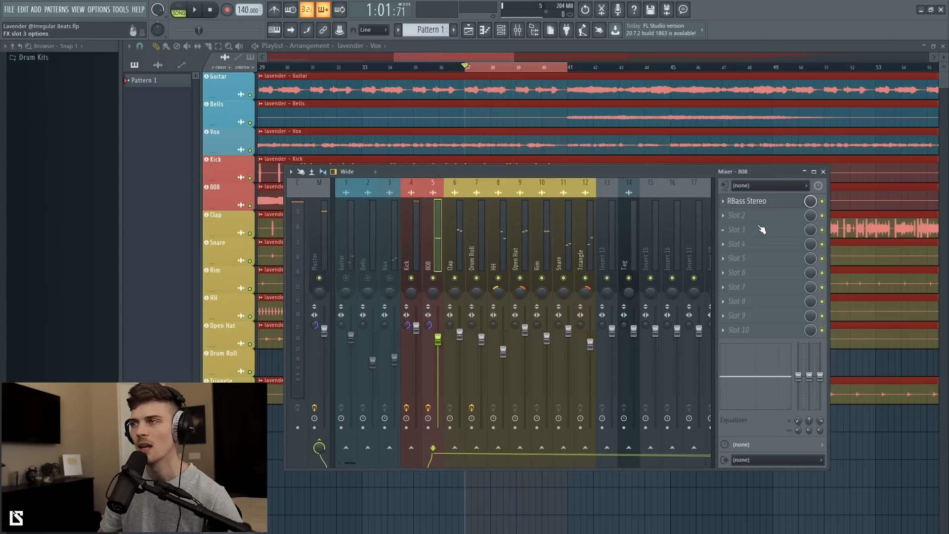
click(749, 216)
click(800, 326)
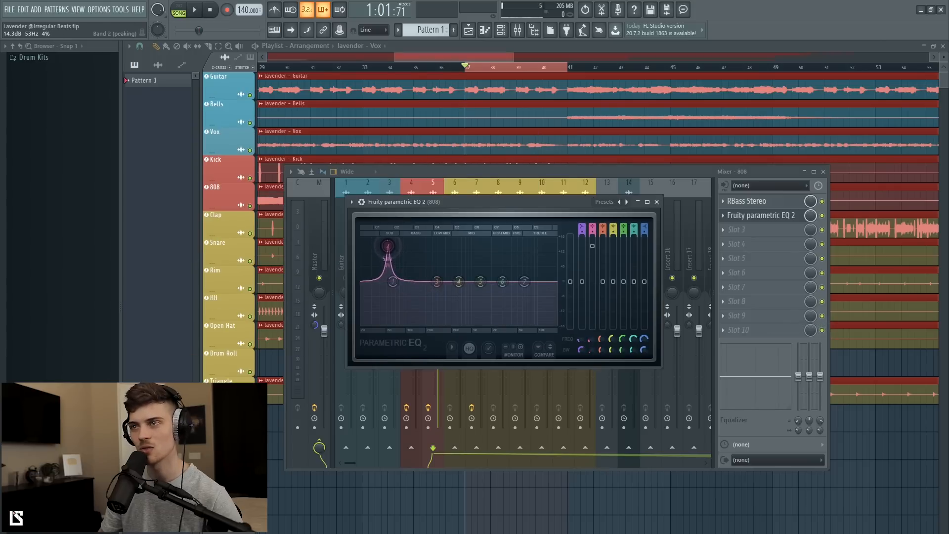
drag(592, 245, 593, 254)
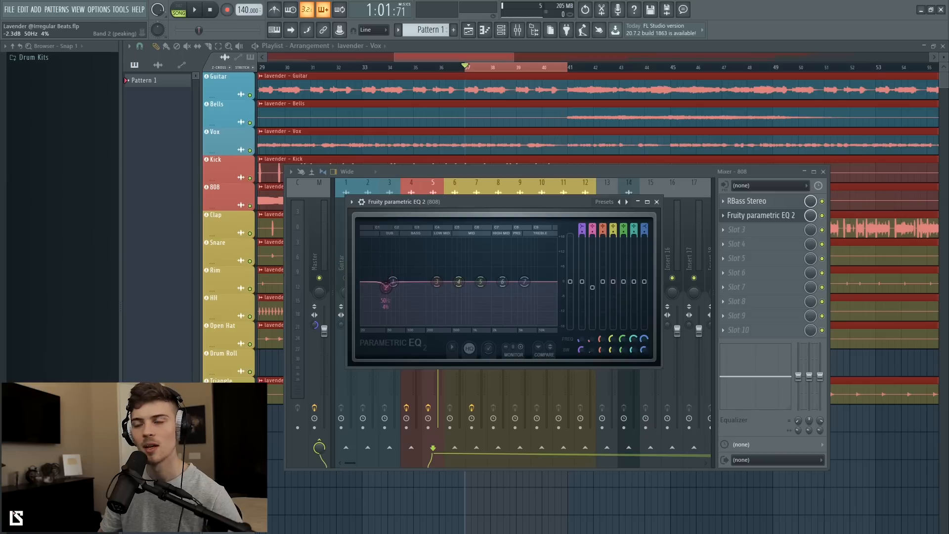
drag(592, 289, 592, 290)
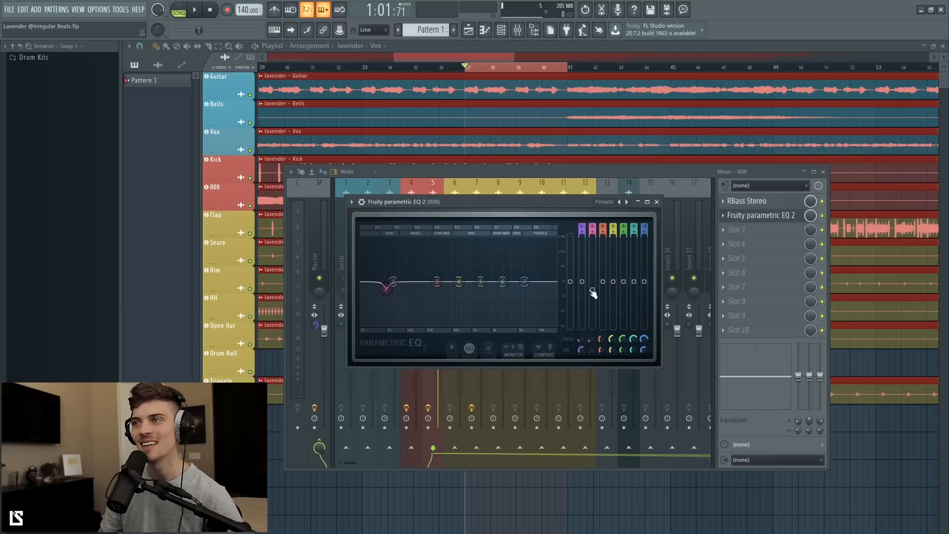
click(656, 203)
- Mute the snare and narrow the clap's stereo separation while the loop plays
key(space)
click(458, 248)
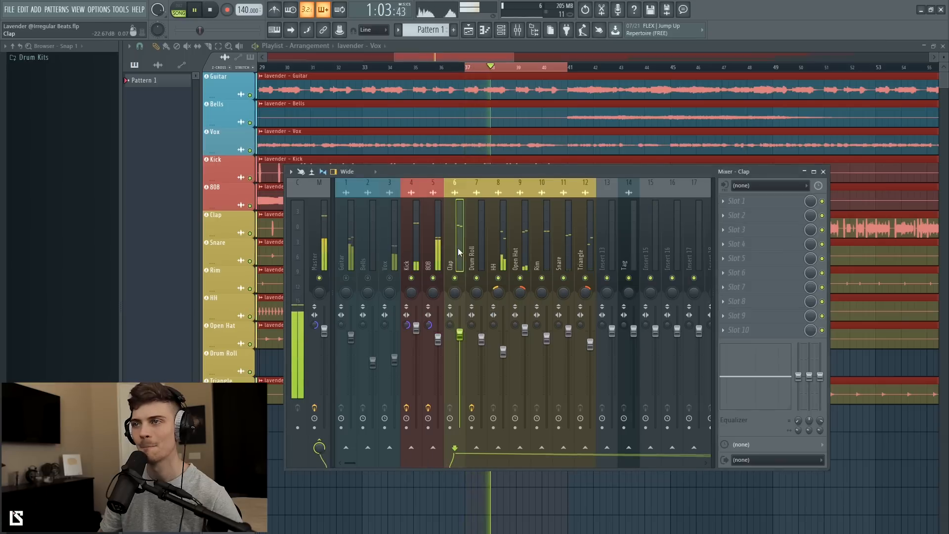
click(564, 278)
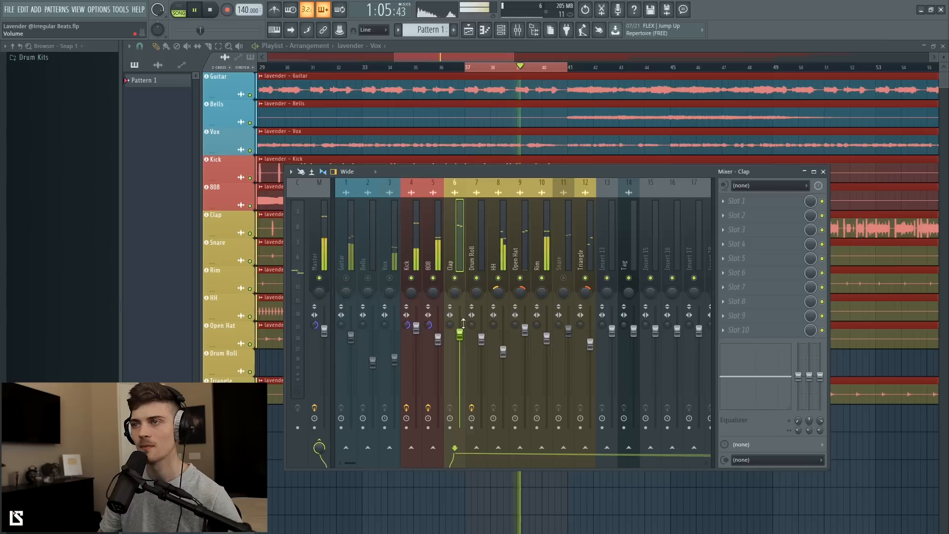
drag(451, 325, 451, 304)
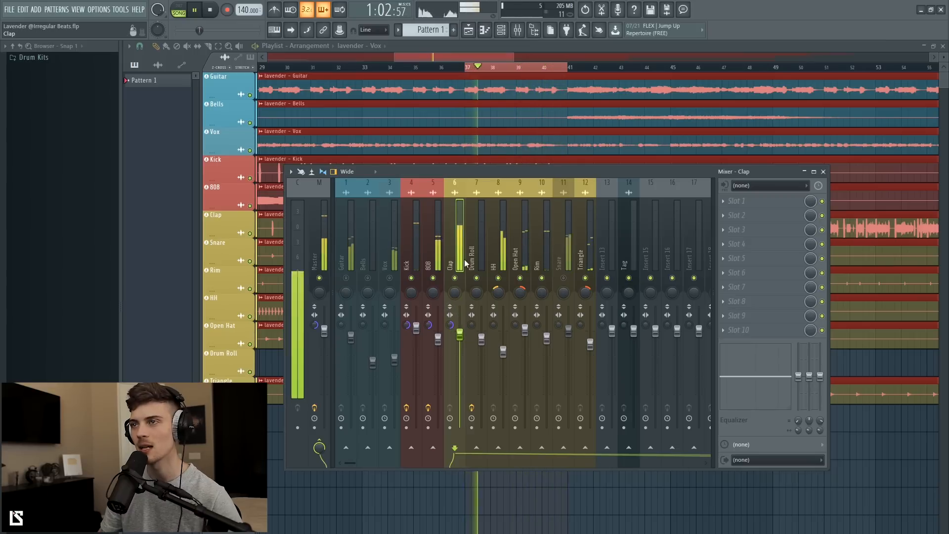
- Add PuigTec EQP1A Stereo to the clap's first effect slot with a high-frequency boost of 5.0 at 8 kHz
click(736, 201)
mouse_move(849, 312)
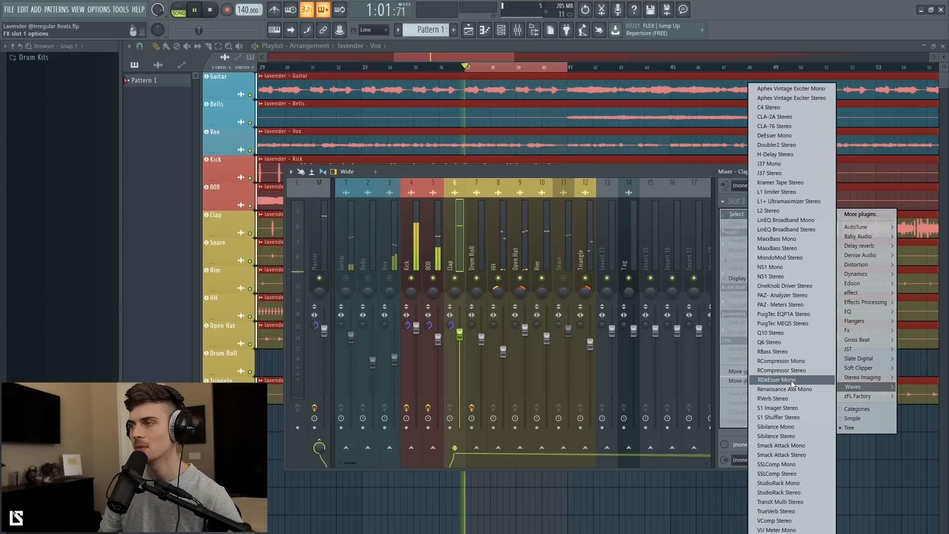
click(783, 314)
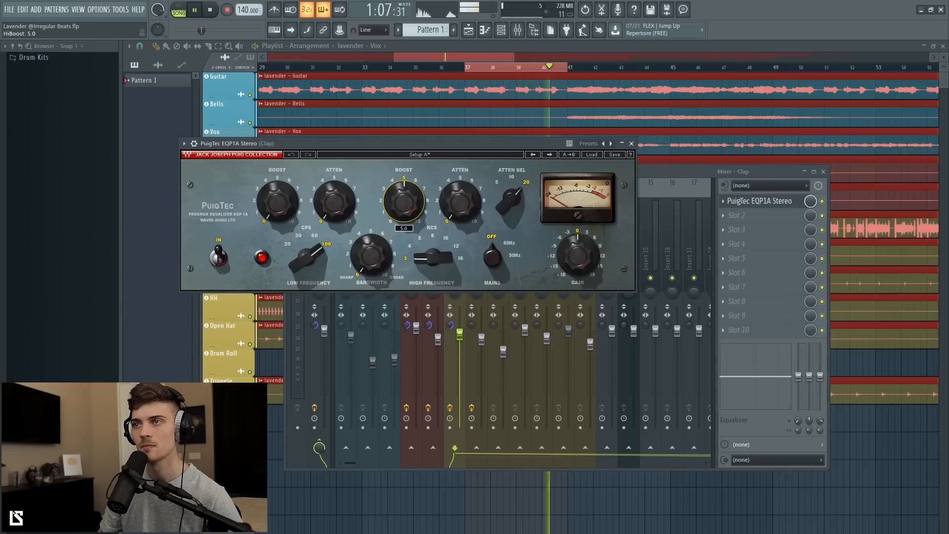
mouse_move(433, 257)
mouse_down()
mouse_move(423, 238)
mouse_move(434, 240)
mouse_up()
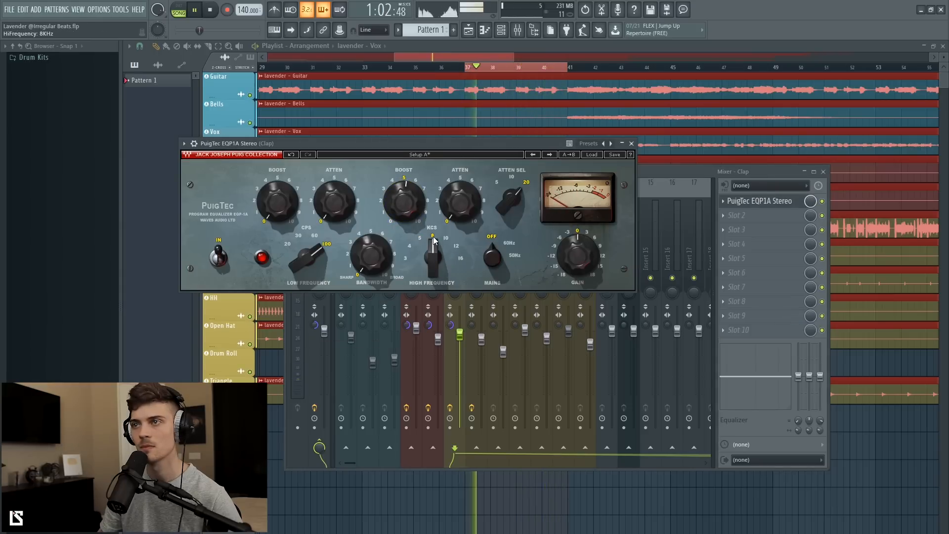
- Solo the clap and compare its sound with the PuigTec EQ bypassed and enabled
click(674, 174)
key(space)
right_click(456, 278)
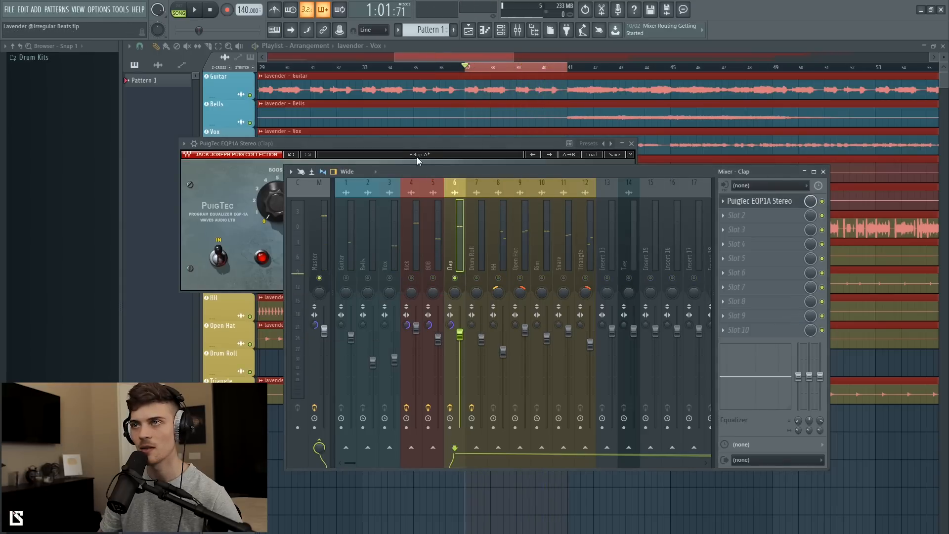
click(417, 157)
drag(417, 157, 604, 272)
key(space)
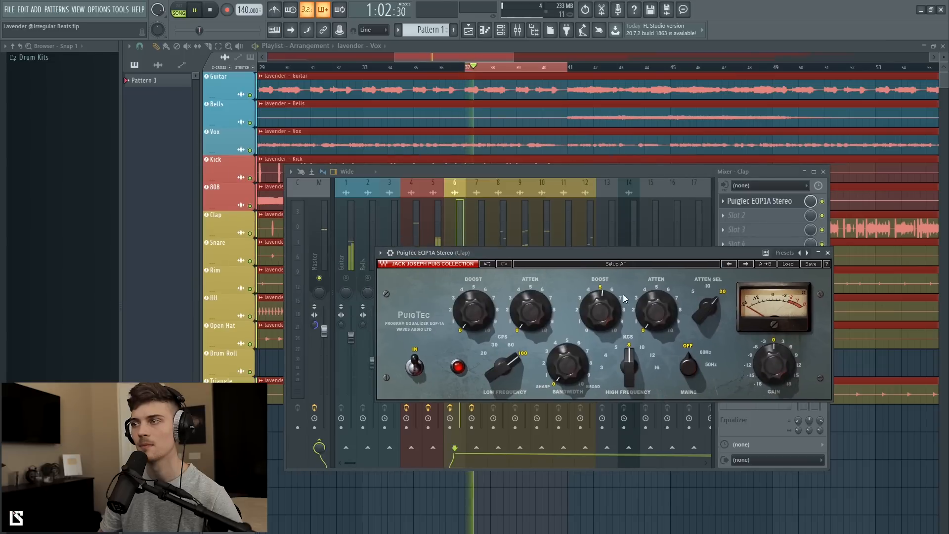
click(824, 202)
key(space)
key(space)
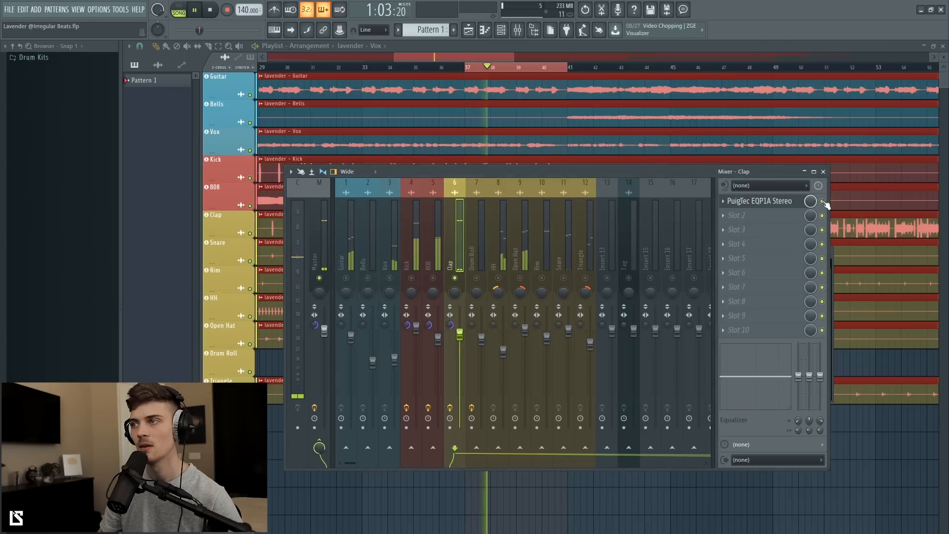
- Lower the clap's PuigTec gain to about -0.7 dB and unmute the other drum tracks
click(771, 201)
drag(767, 369, 766, 372)
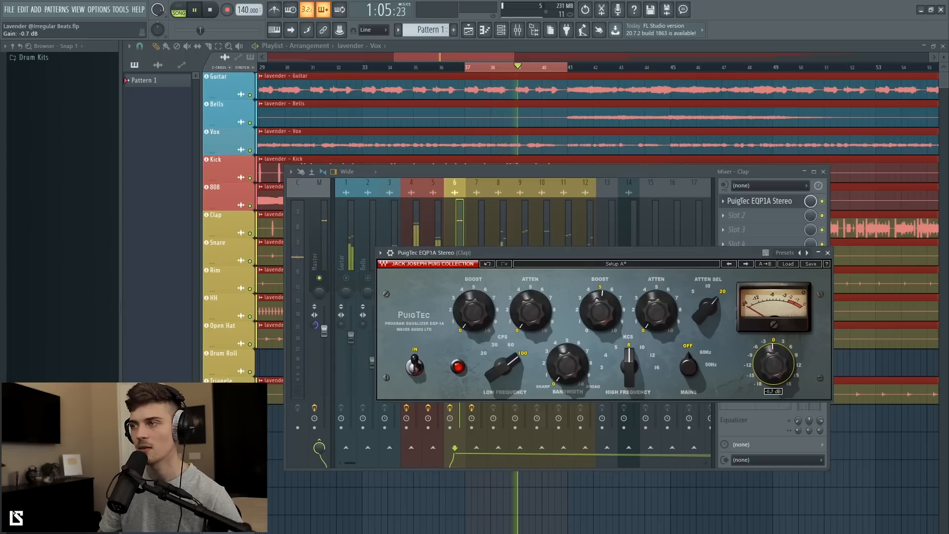
click(458, 193)
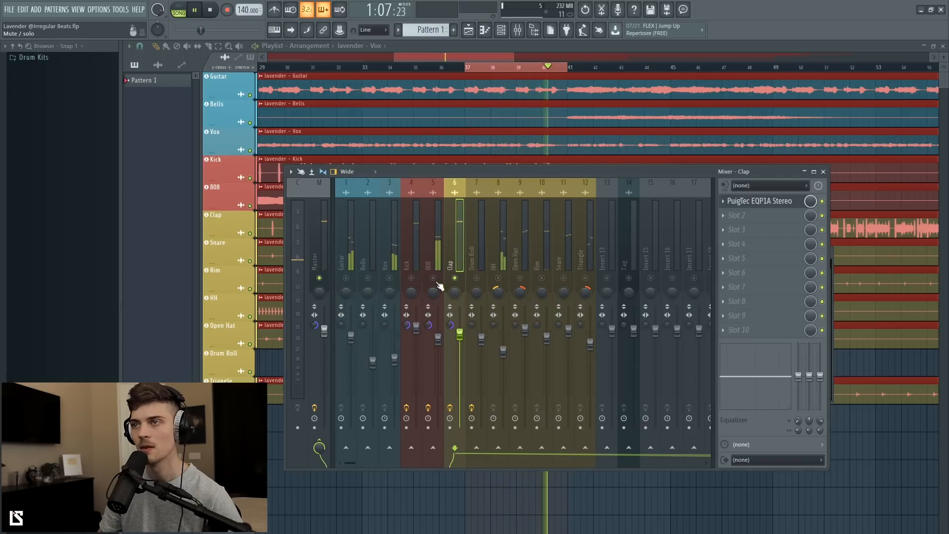
drag(435, 279, 416, 280)
- Increase the low-frequency attenuation on the clap's PuigTec EQ
click(760, 202)
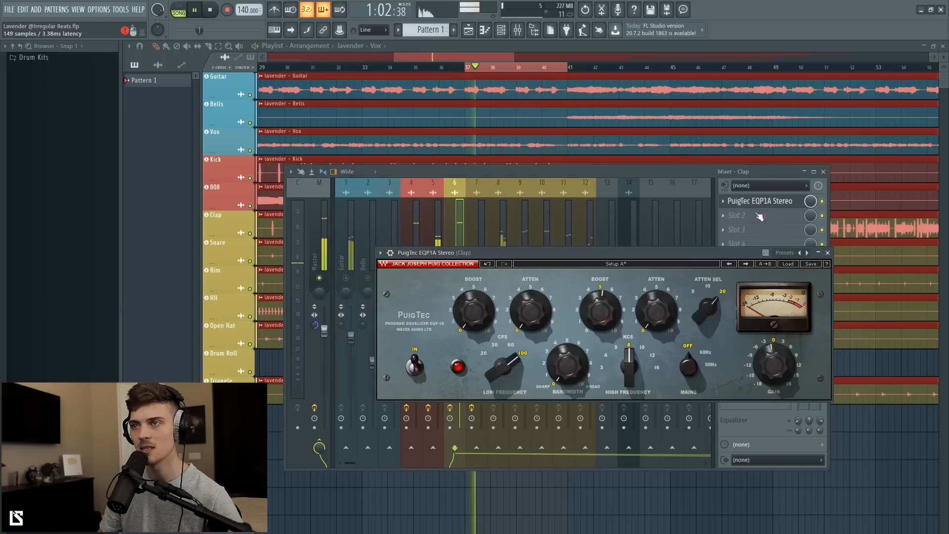
drag(531, 310, 531, 292)
click(828, 253)
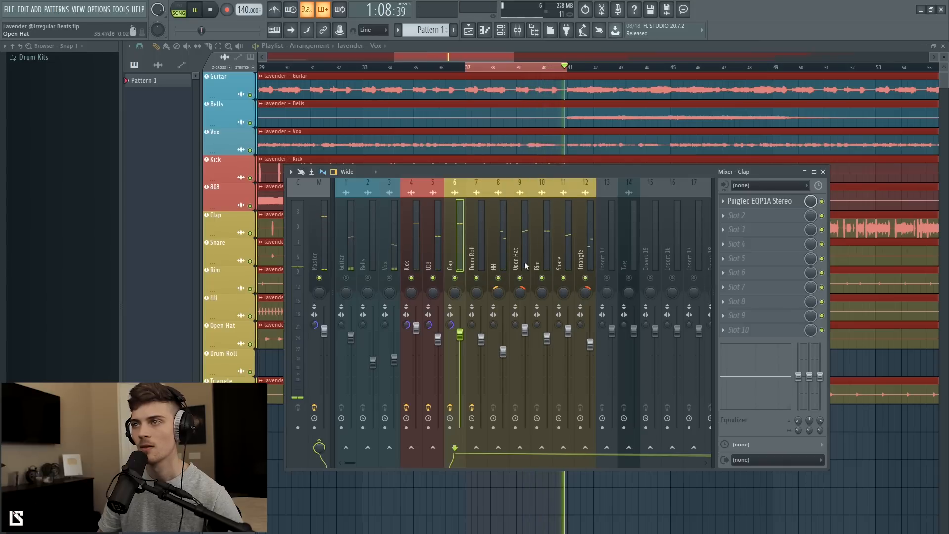
- Add Fruity parametric EQ 2 to the HH track's first effect slot and adjust its curve during playback
click(499, 247)
click(737, 207)
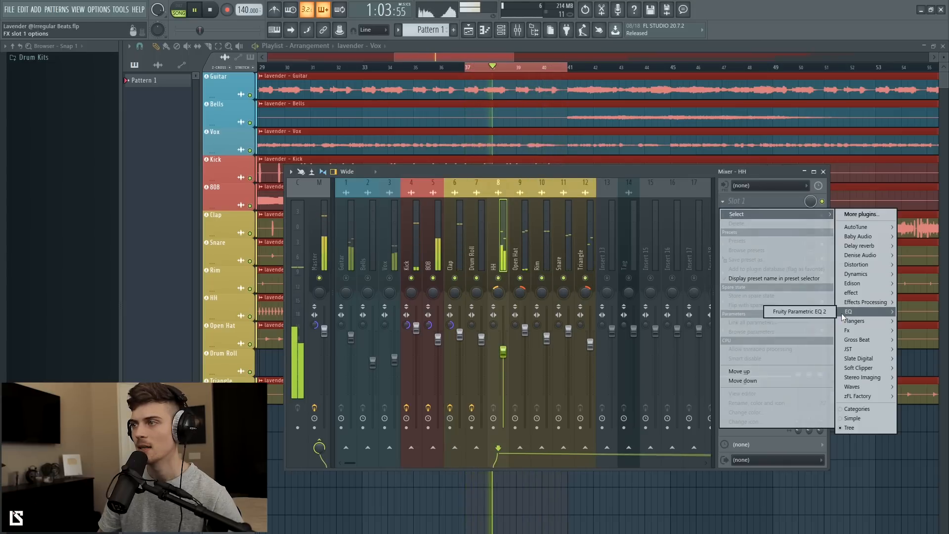
click(865, 277)
drag(251, 248, 353, 292)
drag(360, 249, 404, 241)
click(515, 169)
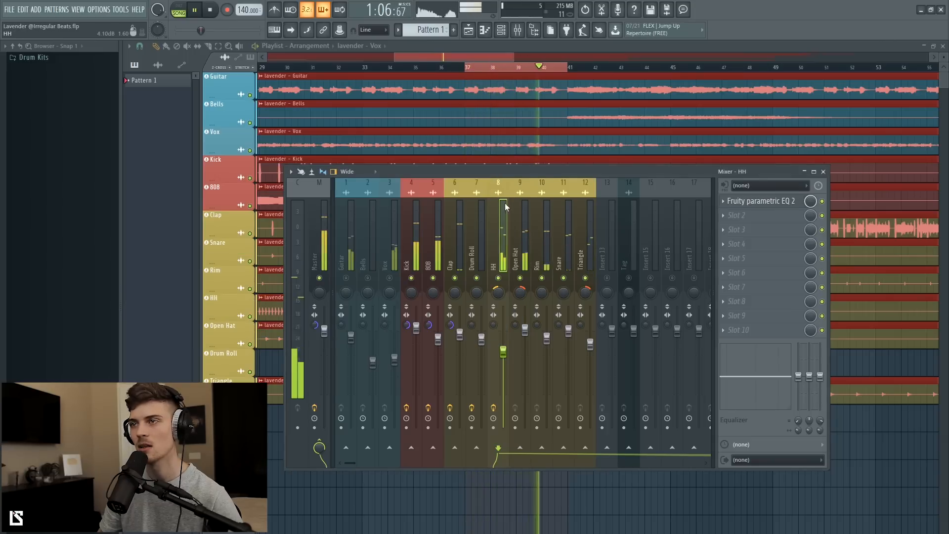
- Add JST Clip to the Open Hat's second effect slot and raise its drive
click(525, 267)
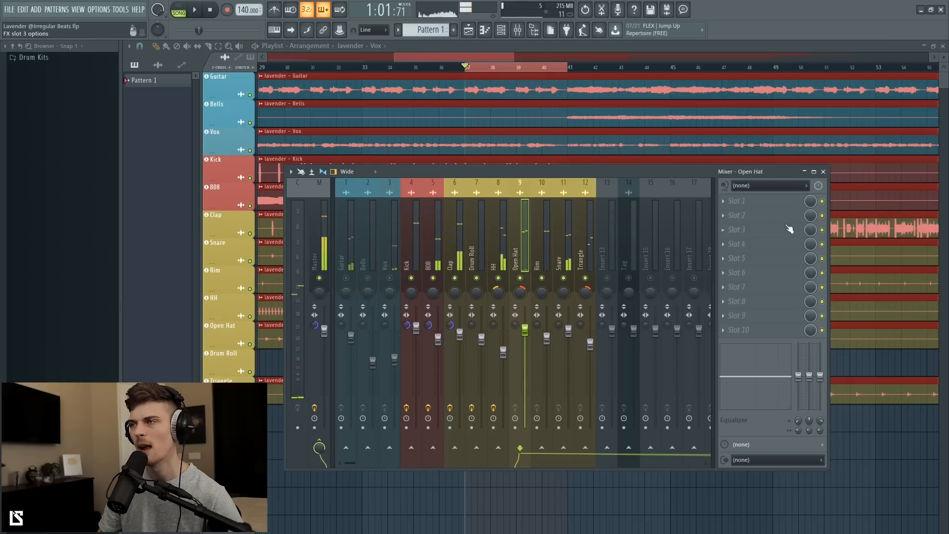
click(744, 215)
mouse_move(860, 363)
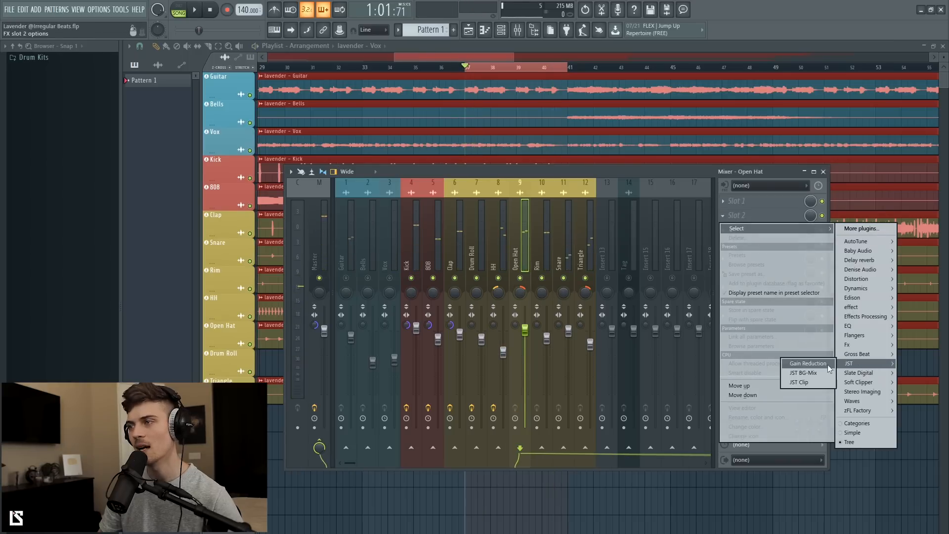
click(810, 380)
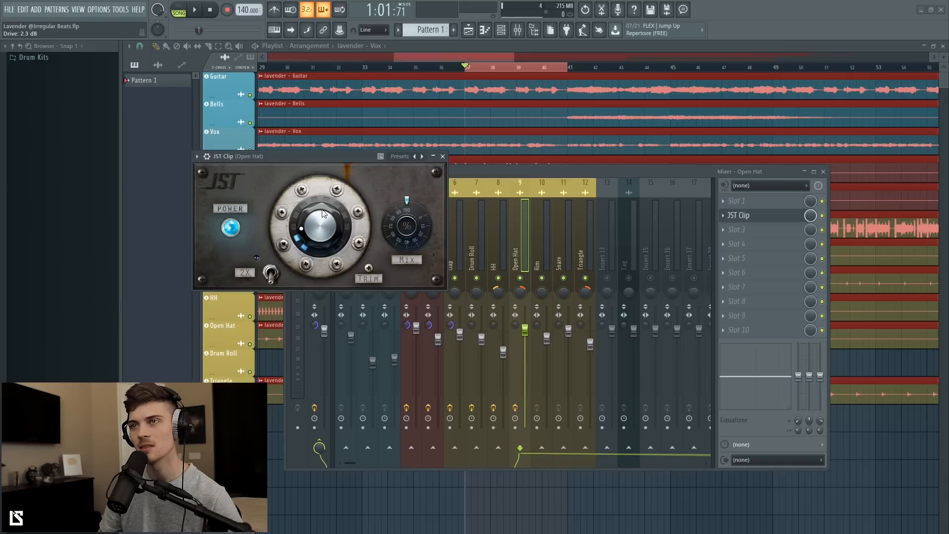
- Set JST Clip's trim to about -1.9 dB and lower the Open Hat volume to about 92% during playback
key(space)
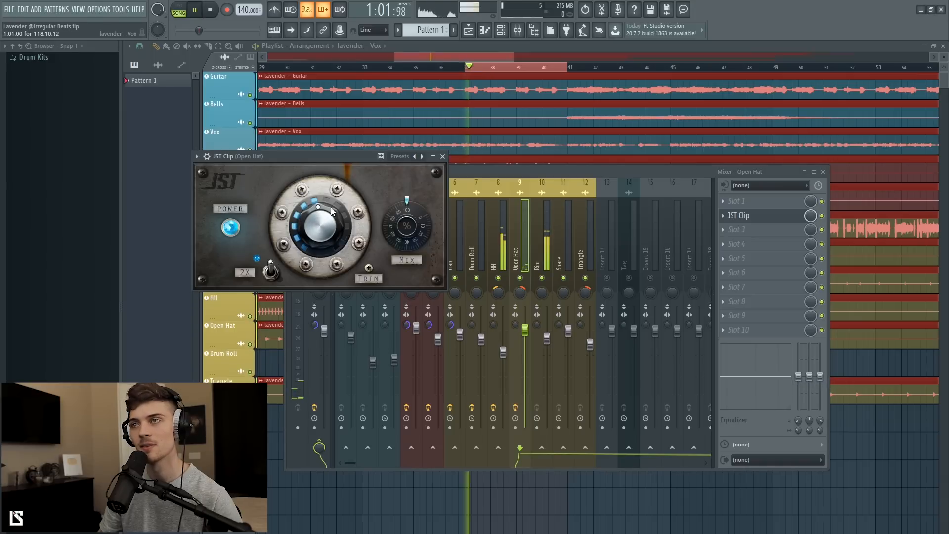
mouse_move(406, 227)
mouse_down()
mouse_move(408, 253)
mouse_move(410, 239)
mouse_up()
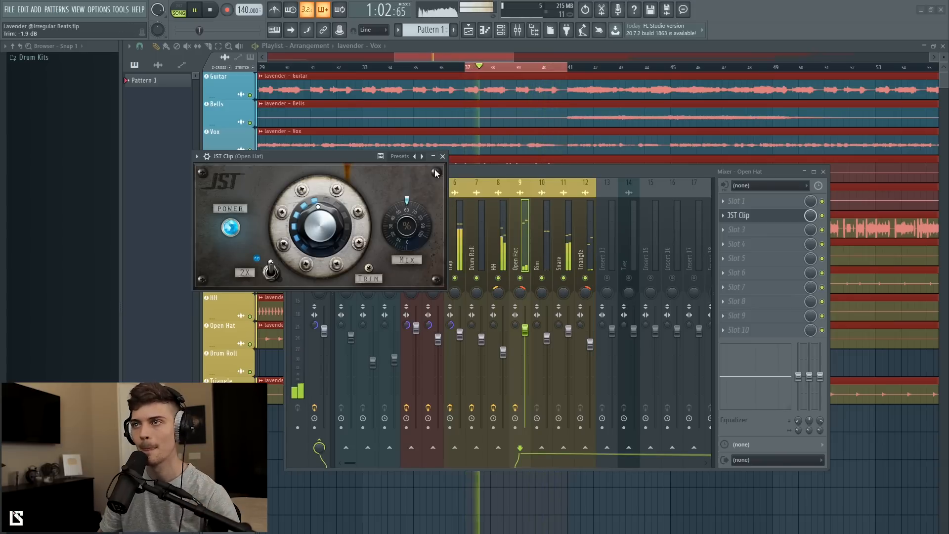
key(Escape)
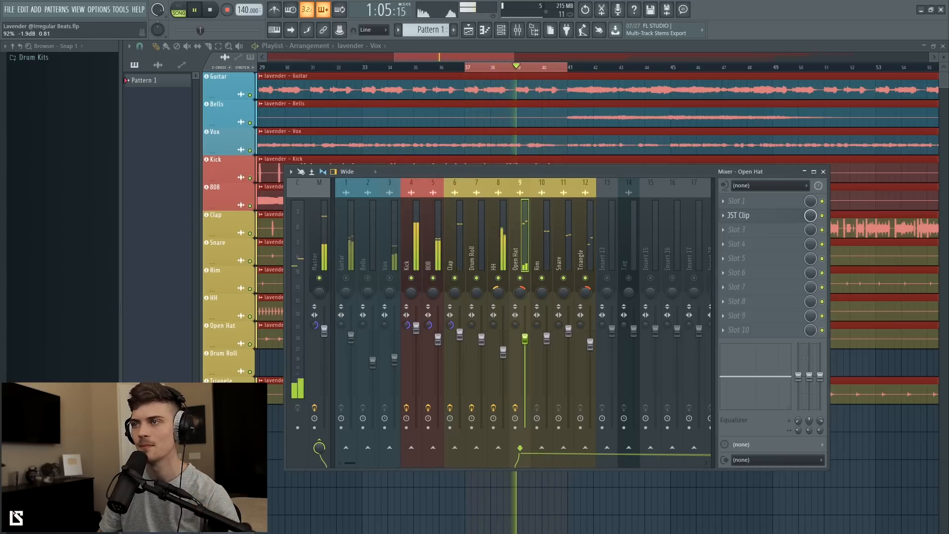
- Add Fruity parametric EQ 2 to the Rim's second effect slot and boost band 6 by about 7.6 dB at 5842 Hz
click(547, 265)
key(space)
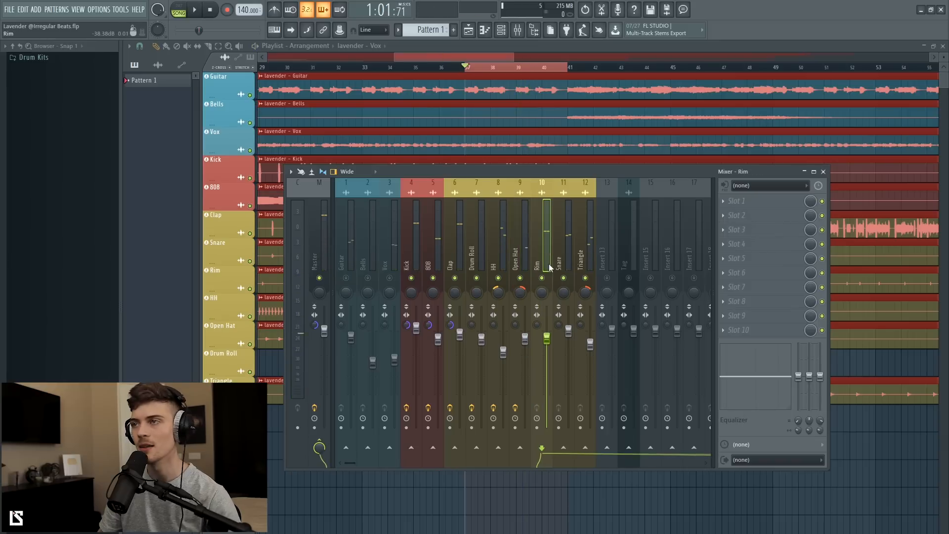
click(762, 218)
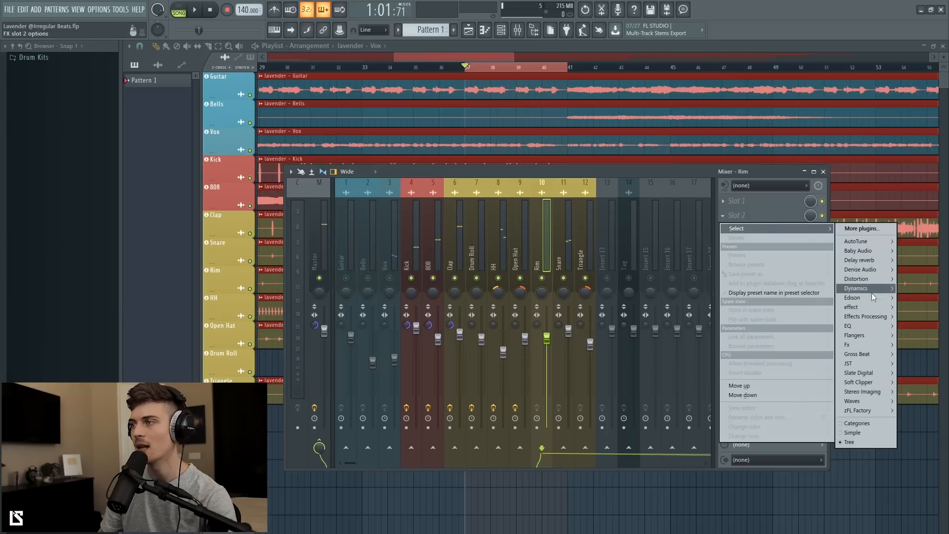
mouse_move(847, 326)
click(798, 327)
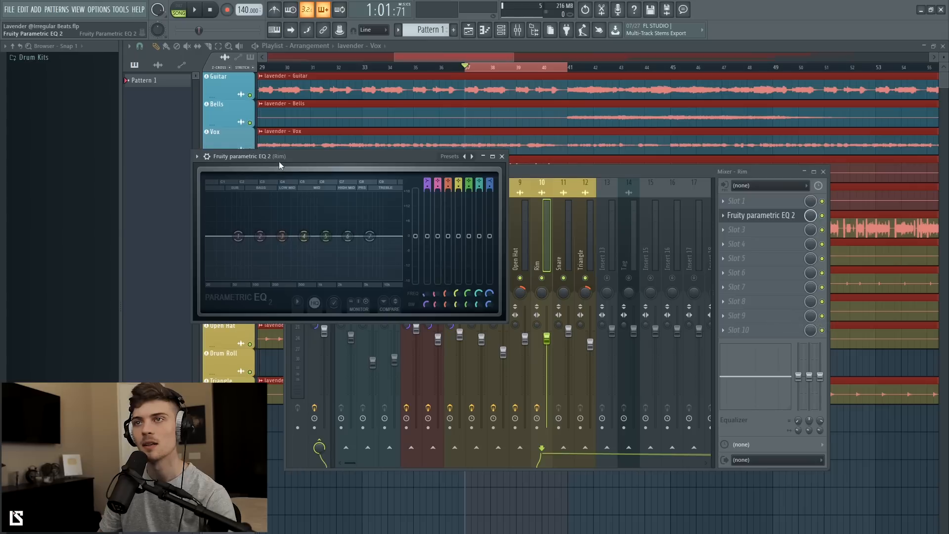
drag(280, 161, 486, 217)
key(space)
drag(562, 286, 573, 274)
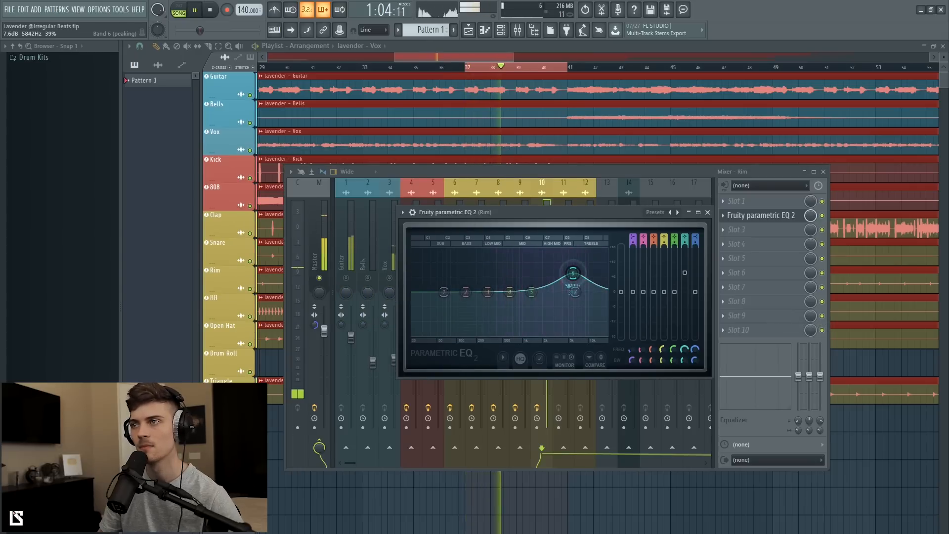
- Solo the rim, strengthen its EQ band 6 boost at about 7455 Hz, and restore all tracks with playback stopped
key(space)
click(543, 194)
right_click(542, 278)
key(space)
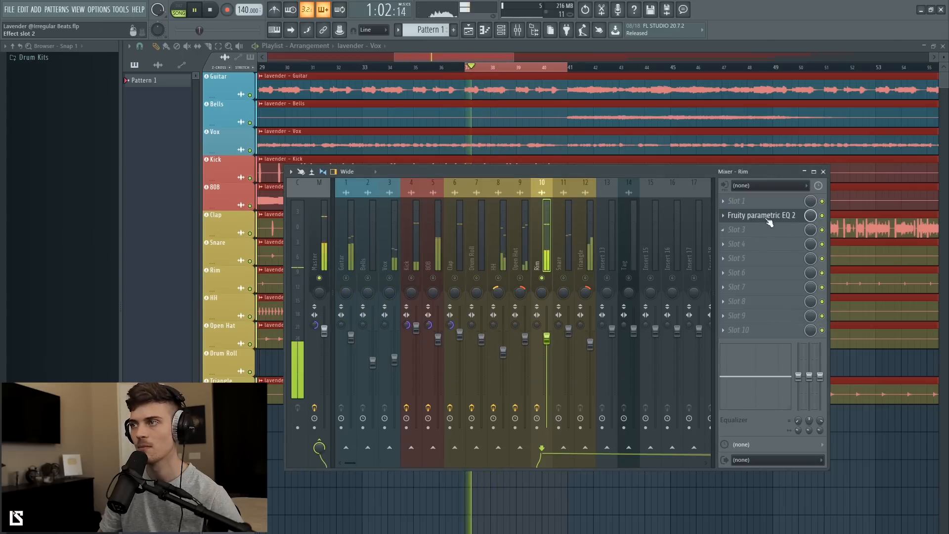
click(764, 216)
drag(574, 275, 579, 253)
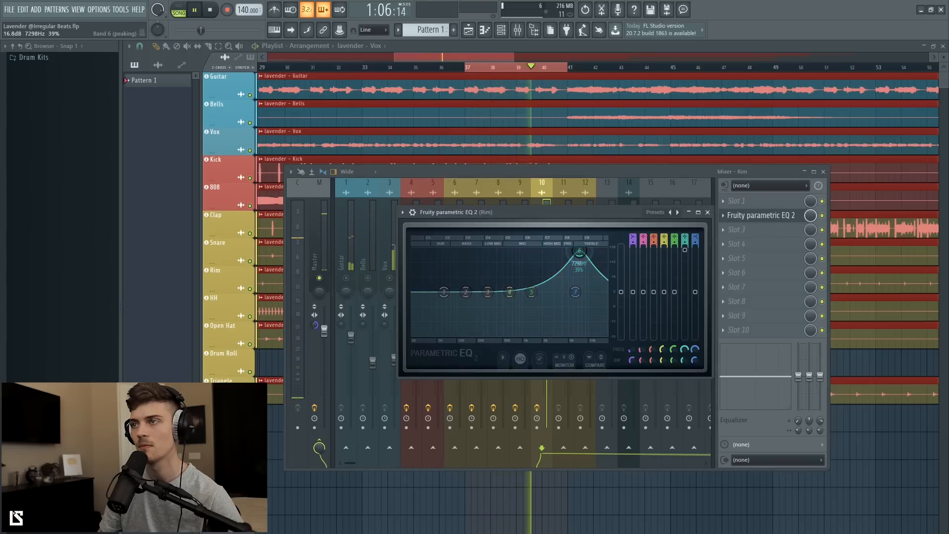
mouse_move(579, 251)
mouse_down()
mouse_move(581, 270)
mouse_move(580, 256)
mouse_up()
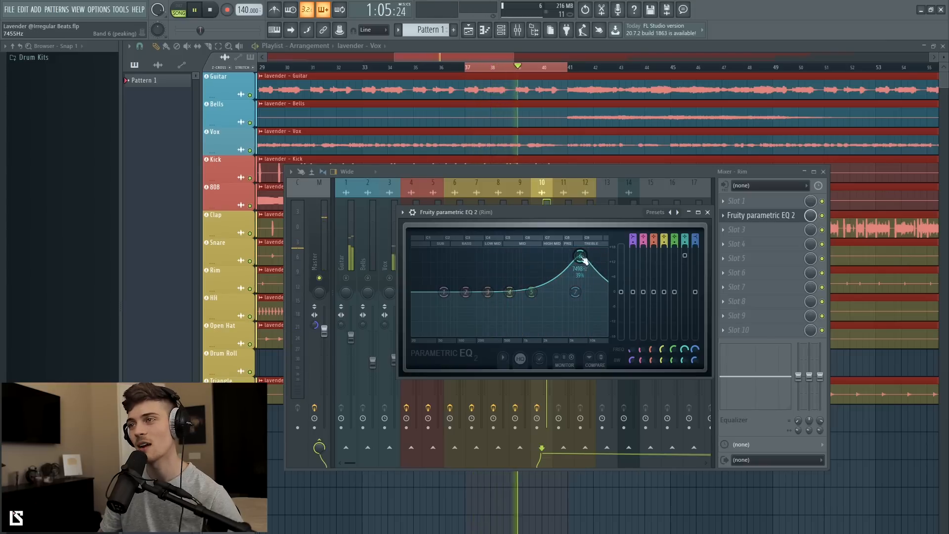
click(708, 213)
key(space)
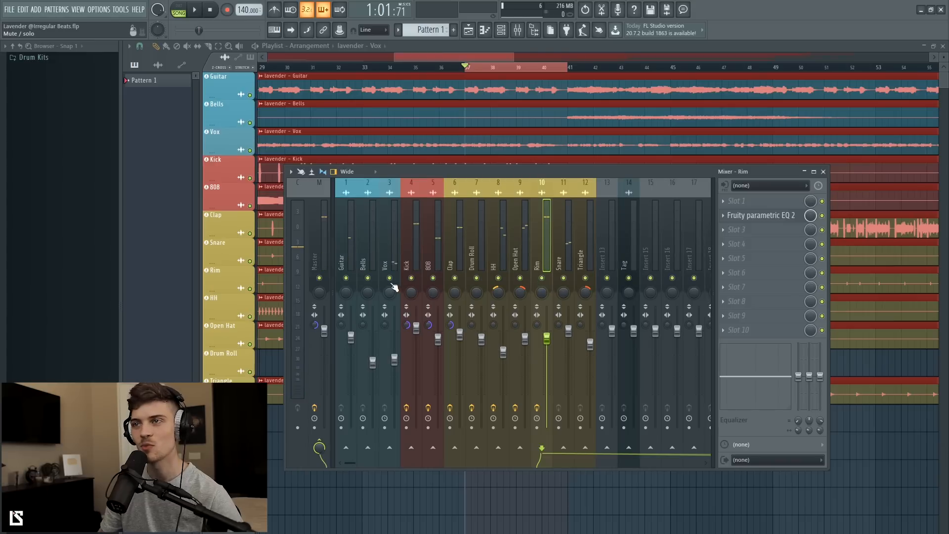
- Mute the Guitar, Bells and Vox tracks and play back the drums with the Rim selected
click(373, 288)
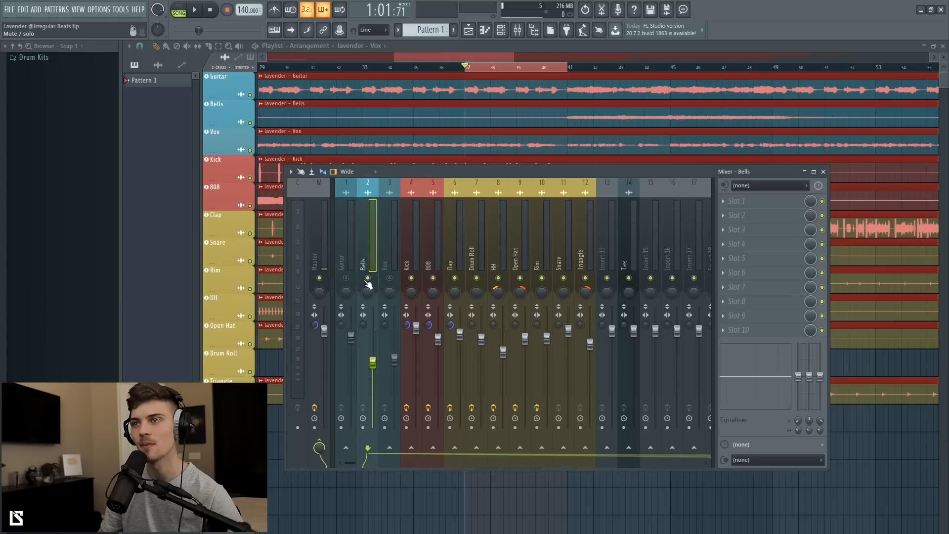
click(539, 248)
key(space)
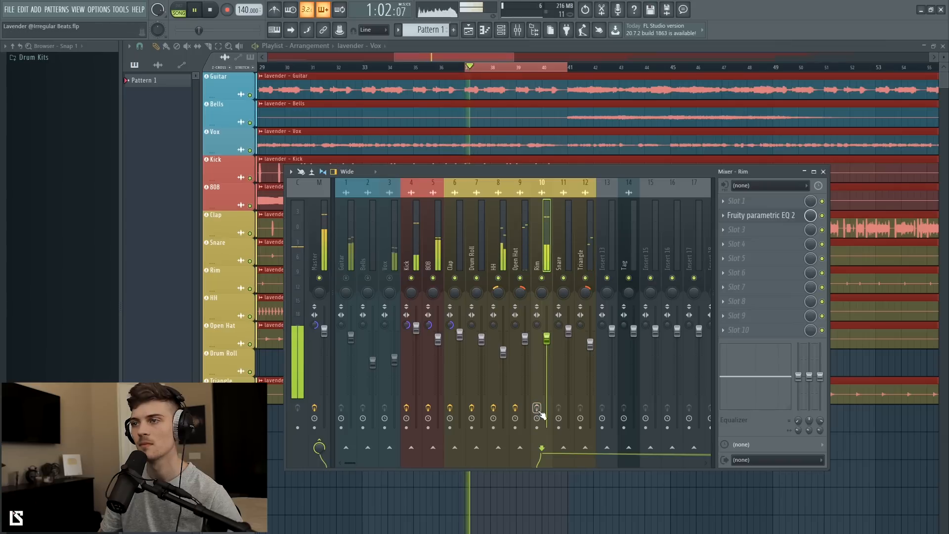
key(space)
- Reduce the band 6 boost in the Rim's Fruity parametric EQ 2 and lower its main level to about -3.3 dB
click(761, 216)
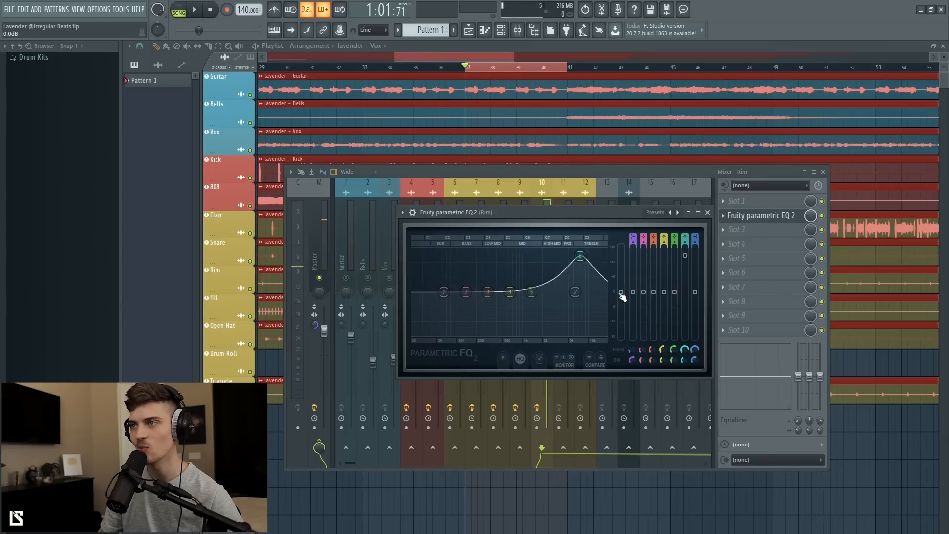
click(610, 174)
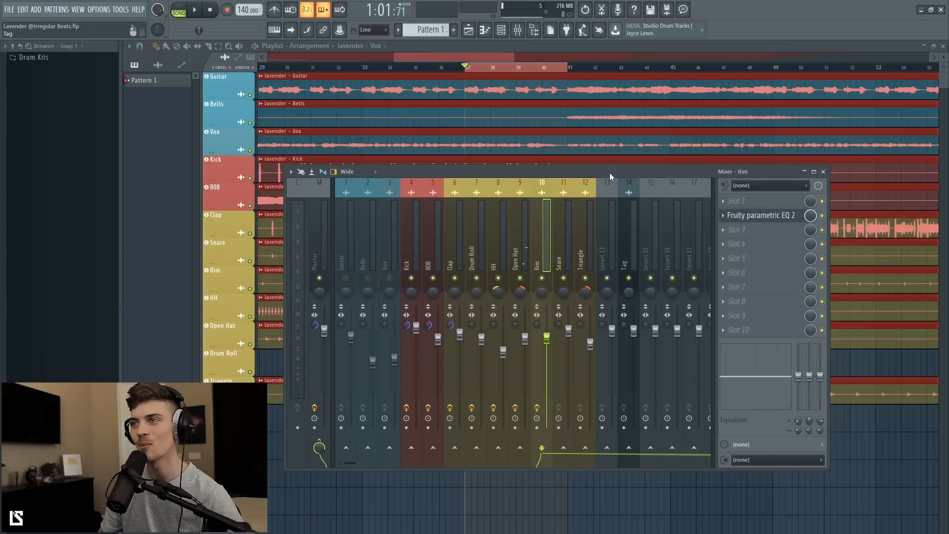
key(space)
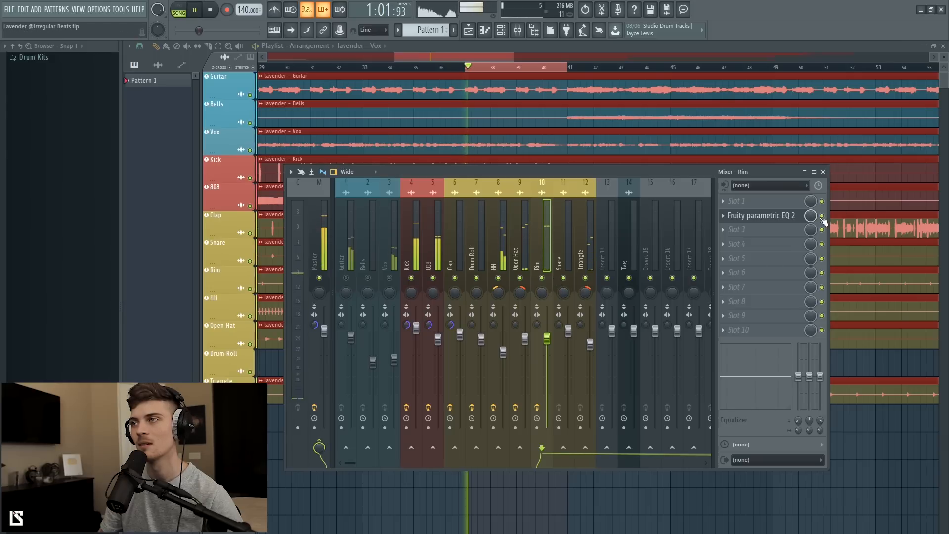
click(771, 216)
key(space)
drag(580, 256, 581, 267)
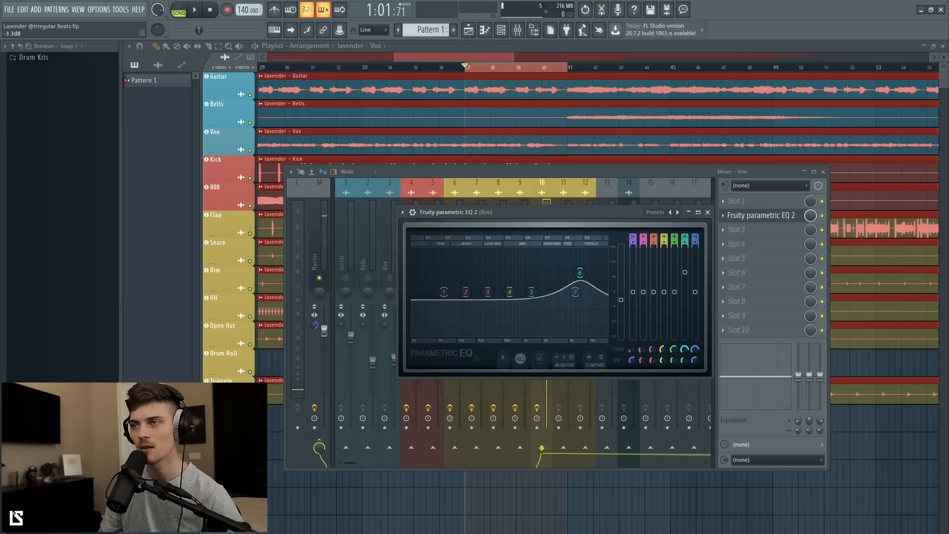
- Cut band 2 of the Rim's EQ by about 1.7 dB at 511 Hz with a 4% bandwidth, and close the EQ
key(space)
drag(474, 286, 503, 250)
key(space)
key(space)
key(space)
scroll(508, 261, down, 6)
key(space)
key(space)
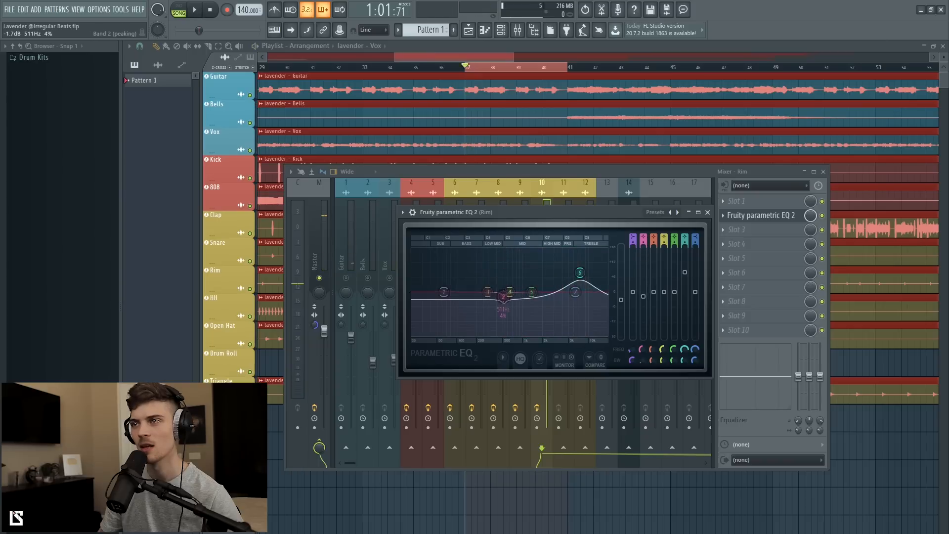
key(space)
key(space)
click(708, 212)
key(space)
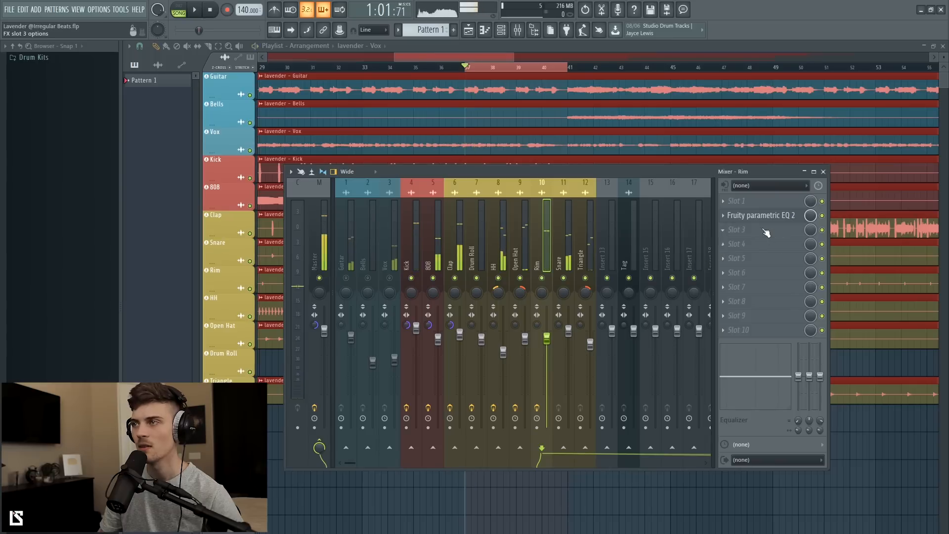
key(space)
click(761, 229)
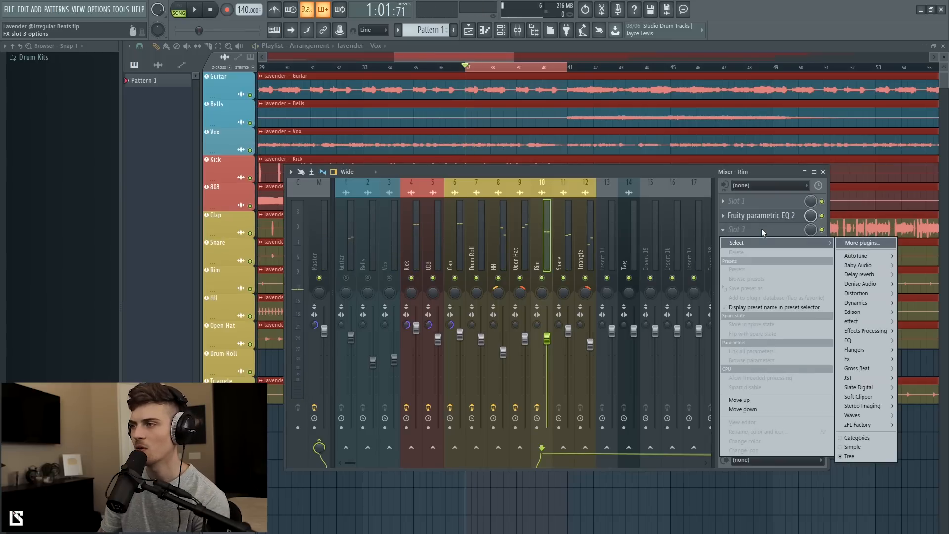
mouse_move(870, 417)
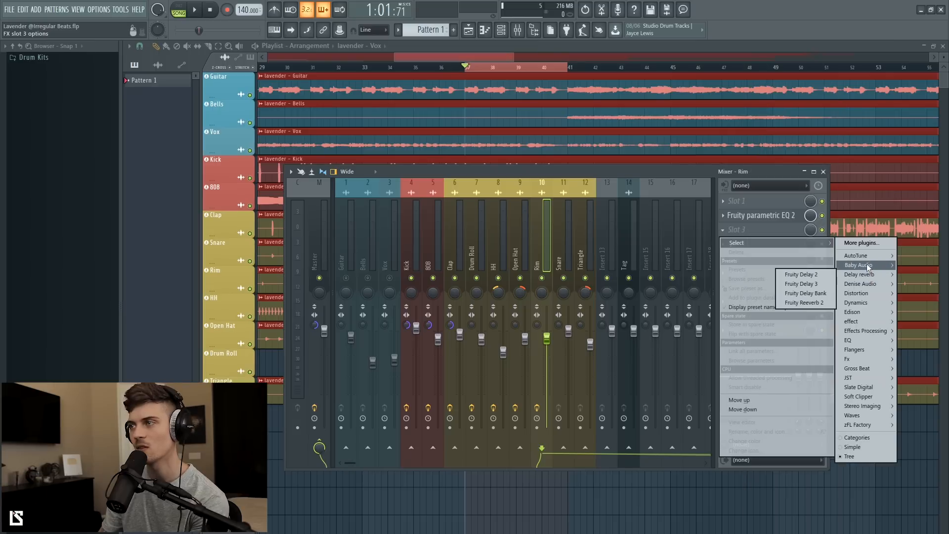
mouse_move(866, 294)
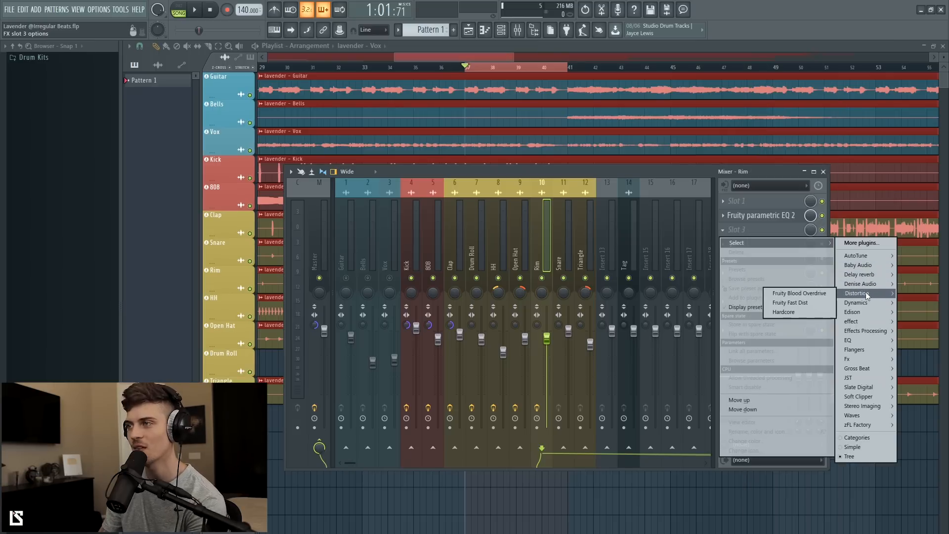
mouse_move(861, 316)
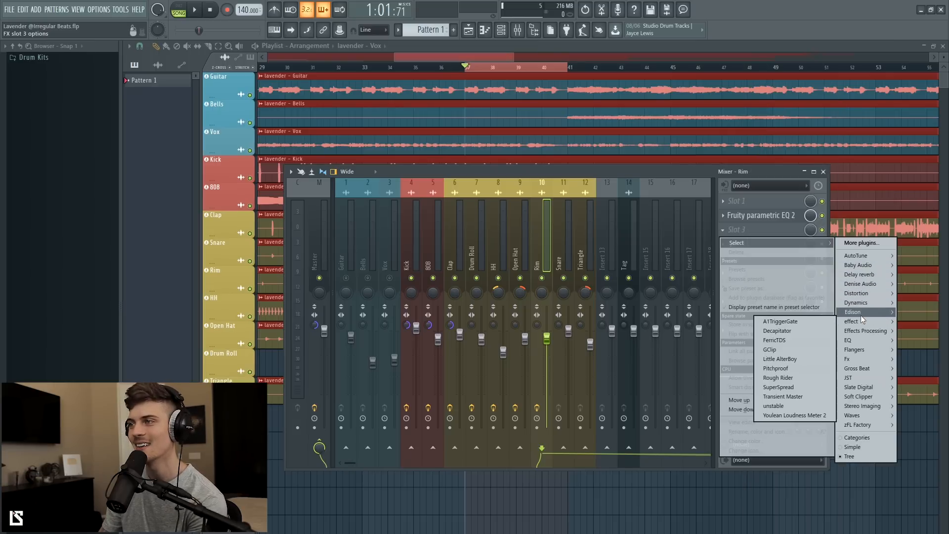
click(800, 340)
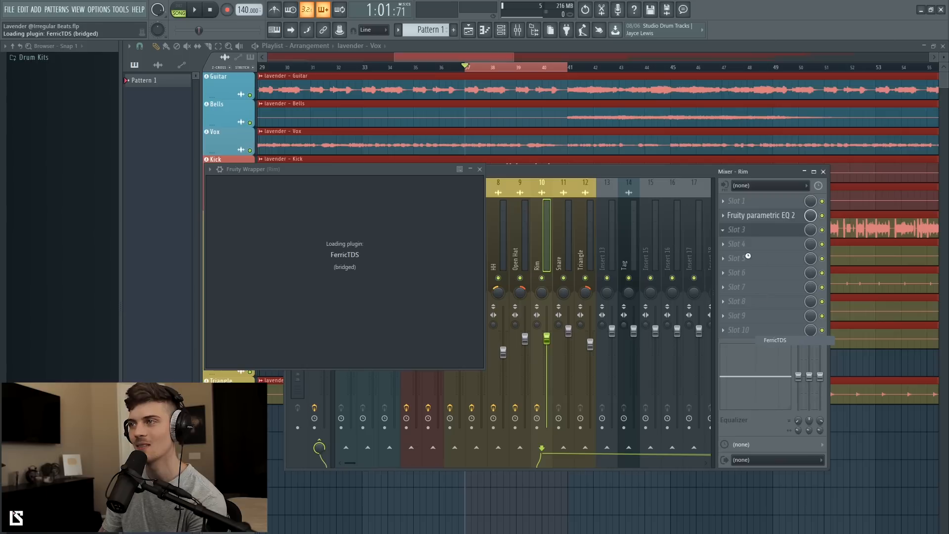
- Replace FerricTDS with Decapitator in the Rim's third effect slot, choose style P and adjust the drive during playback
click(723, 229)
mouse_move(772, 242)
mouse_move(855, 317)
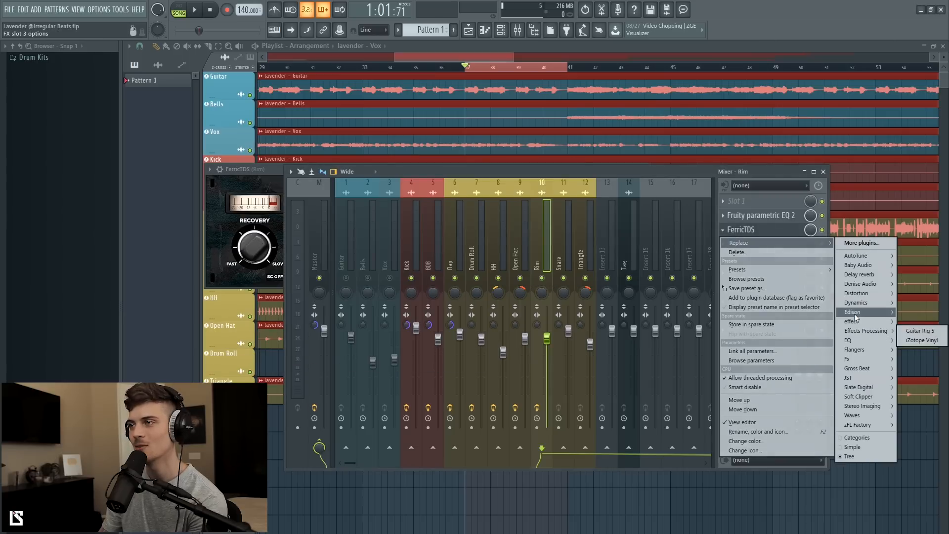
click(778, 331)
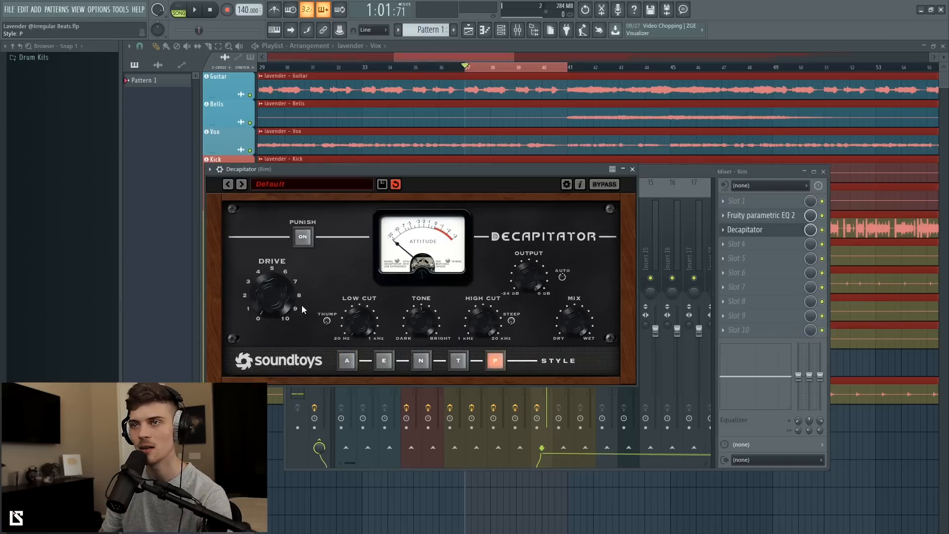
click(195, 14)
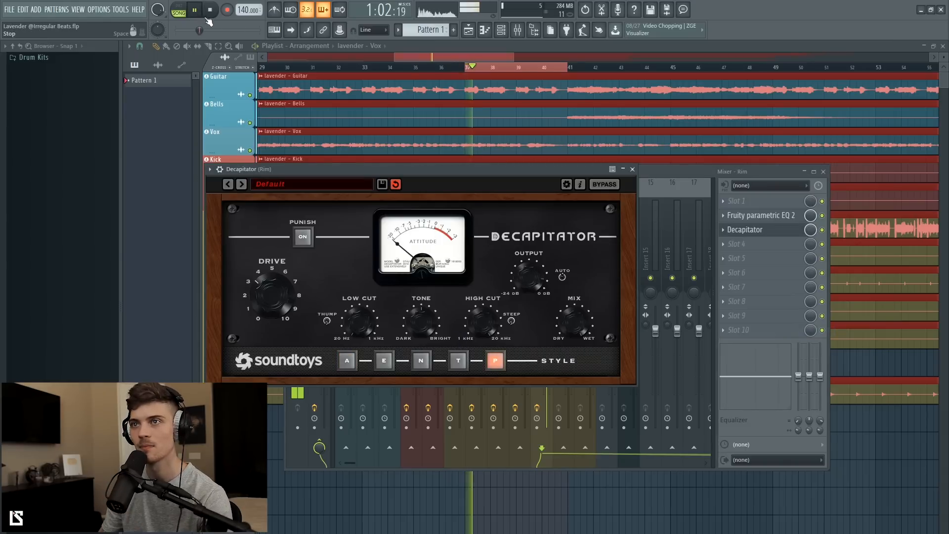
drag(271, 288, 268, 317)
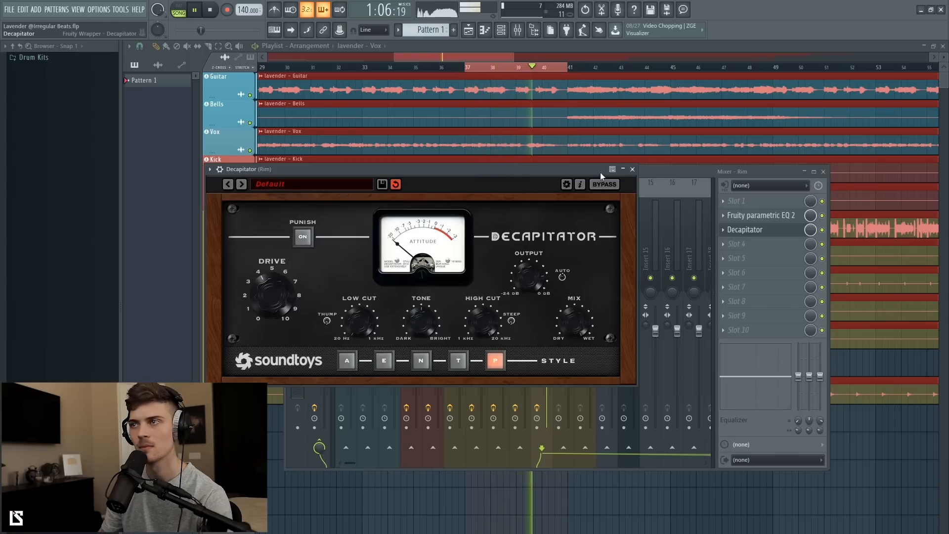
click(631, 169)
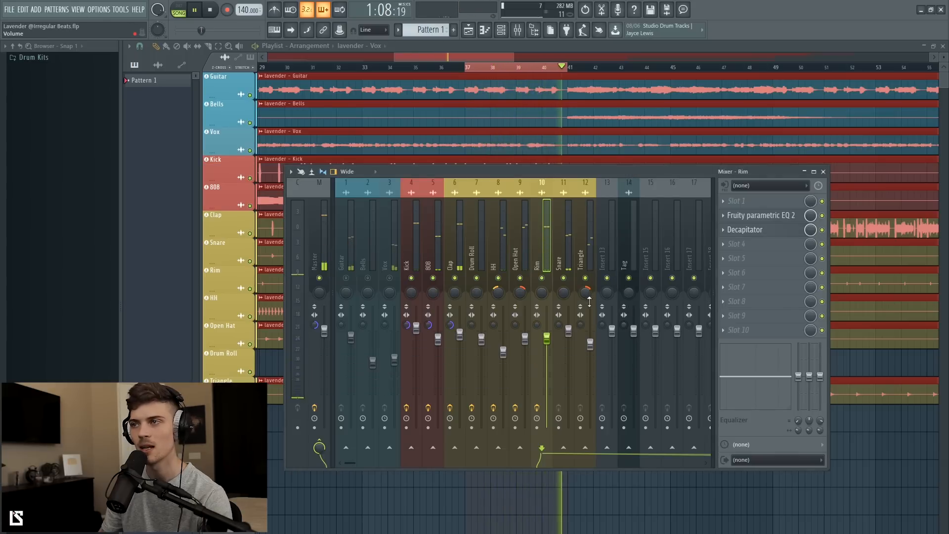
- Solo the Snare and restore all tracks, including Guitar, Bells and Vox
click(569, 330)
right_click(565, 279)
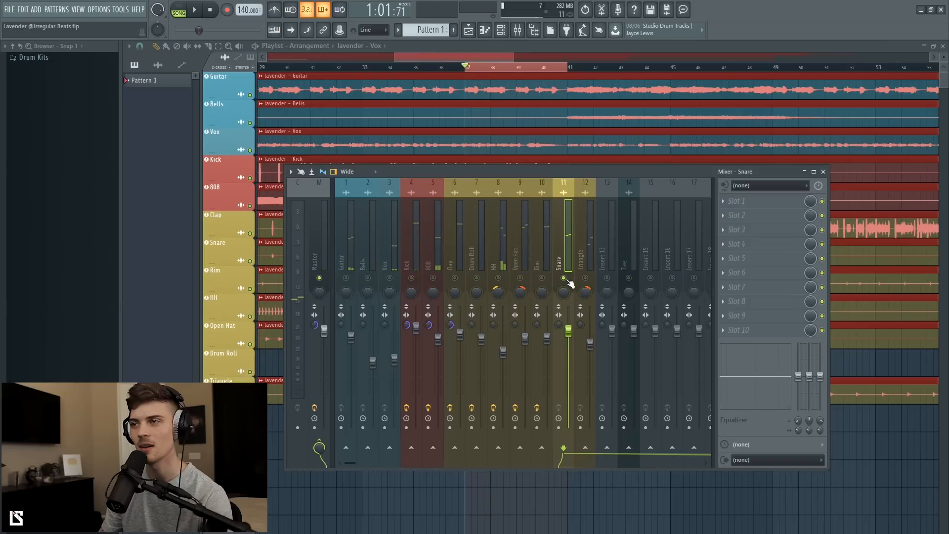
right_click(565, 278)
- Lower the Guitar, Bells and Vox volumes during playback, reducing the Vox the most
click(349, 256)
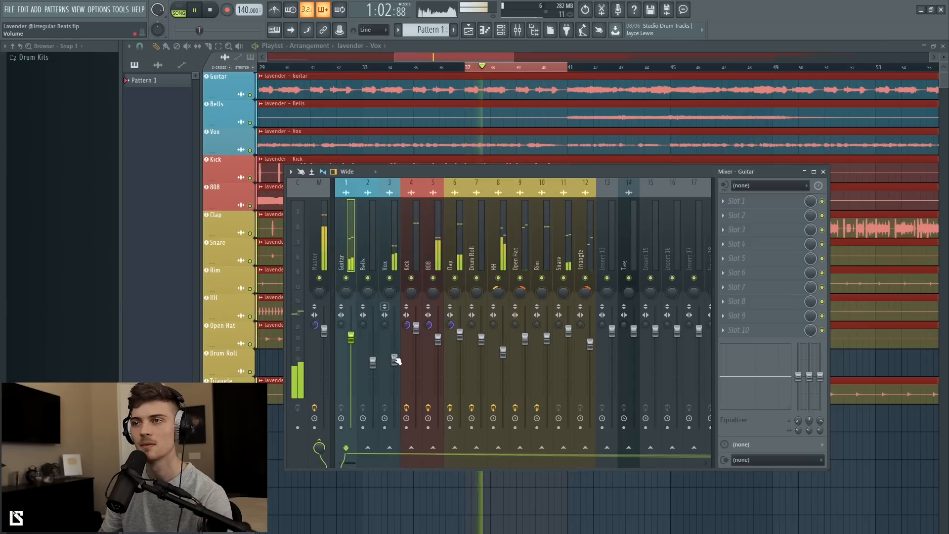
click(367, 250)
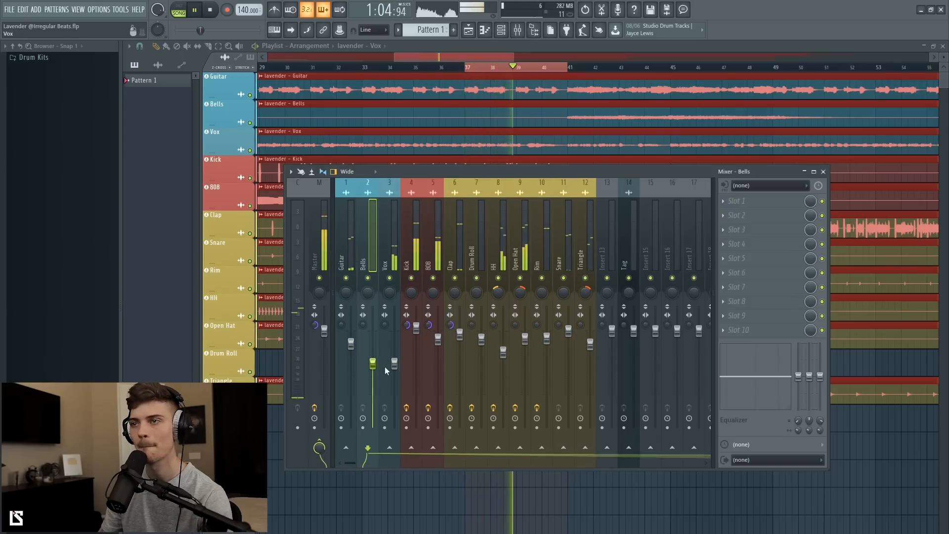
click(383, 250)
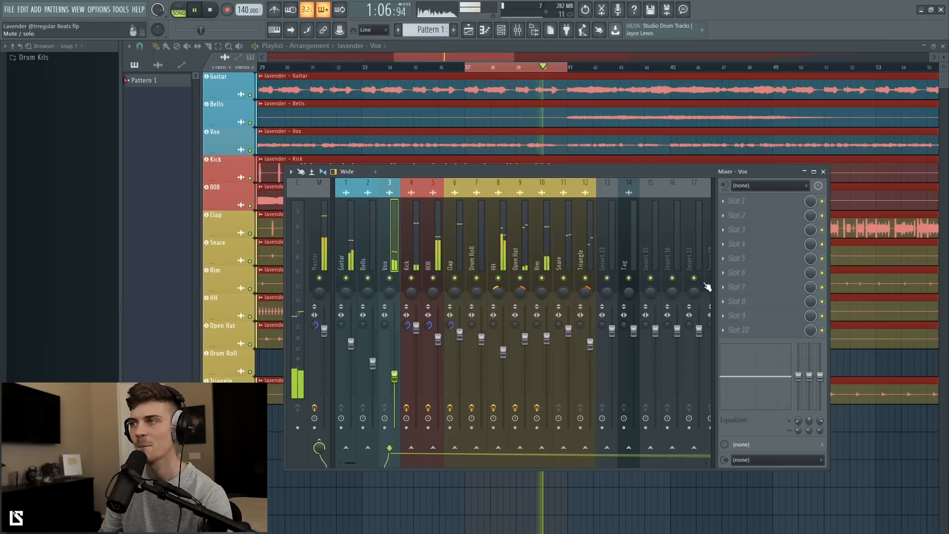
- Add Fruity parametric EQ 2 to the Vox's first effect slot and cut the lows with band 1 at about 203 Hz
key(space)
click(739, 201)
click(797, 312)
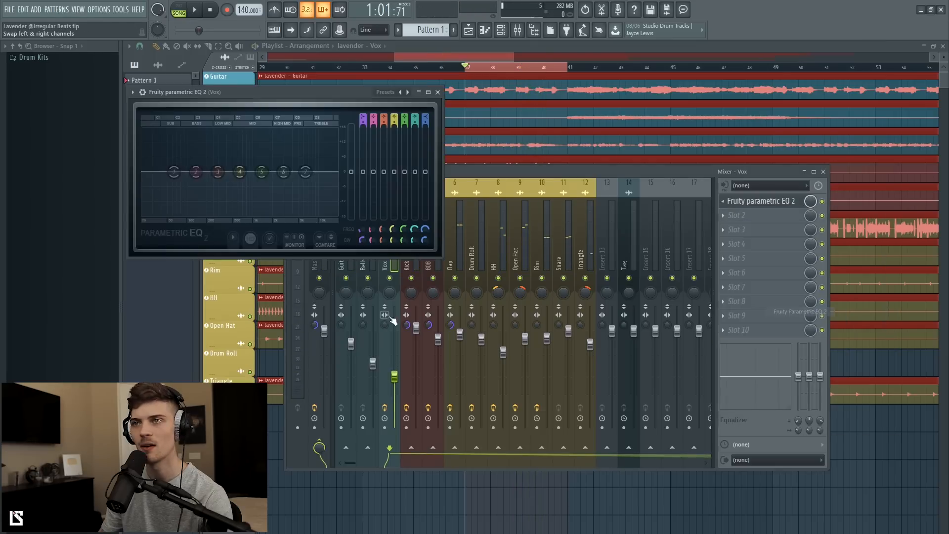
drag(177, 180, 215, 218)
key(space)
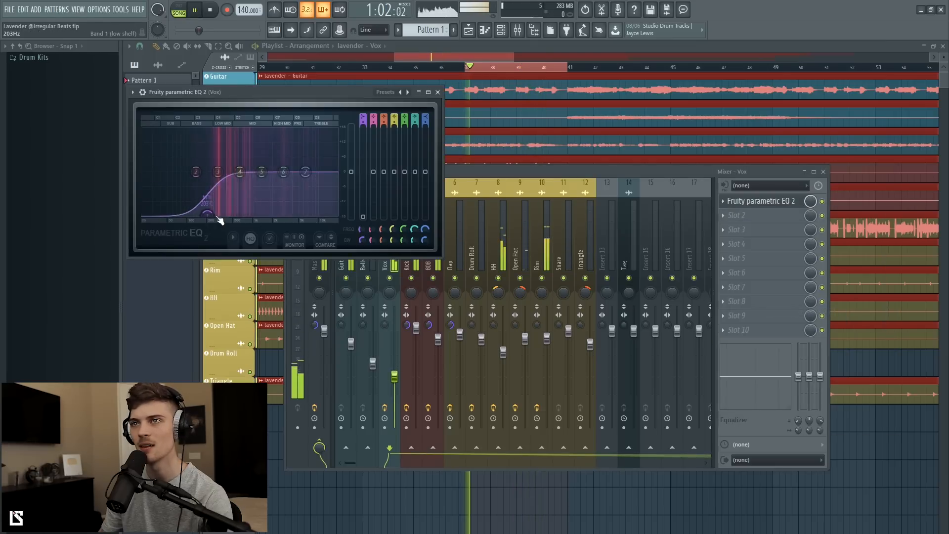
click(438, 92)
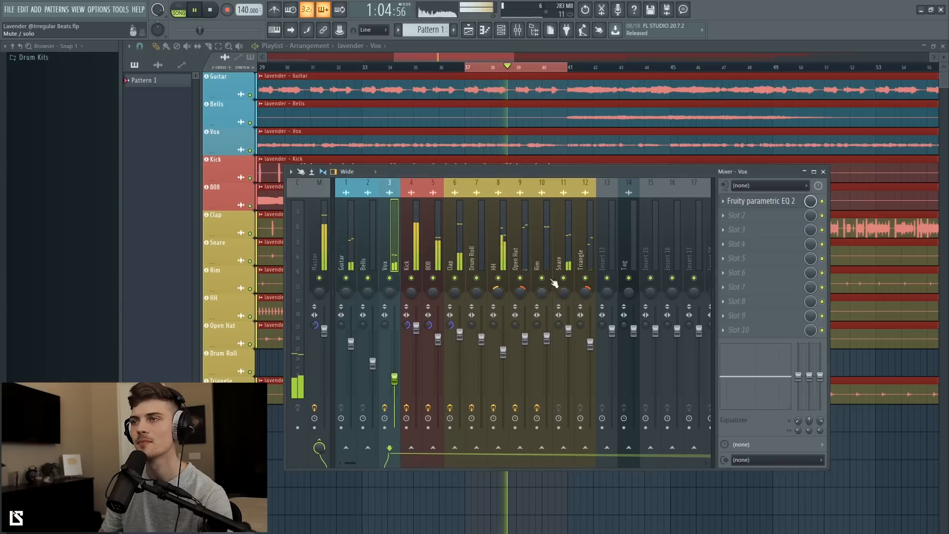
click(586, 246)
right_click(314, 325)
click(322, 331)
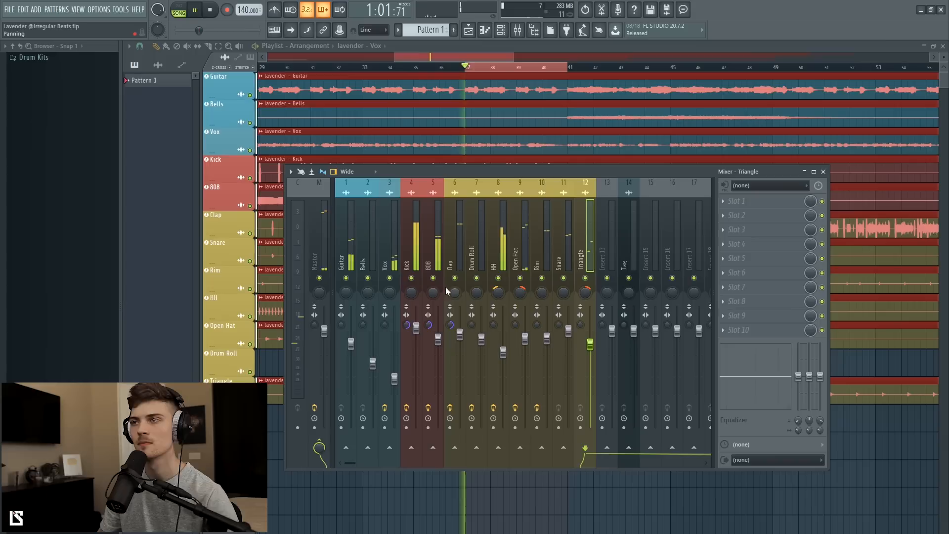
- Lower the Open Hat volume and set its JST Clip mix to about 57% during playback
click(524, 251)
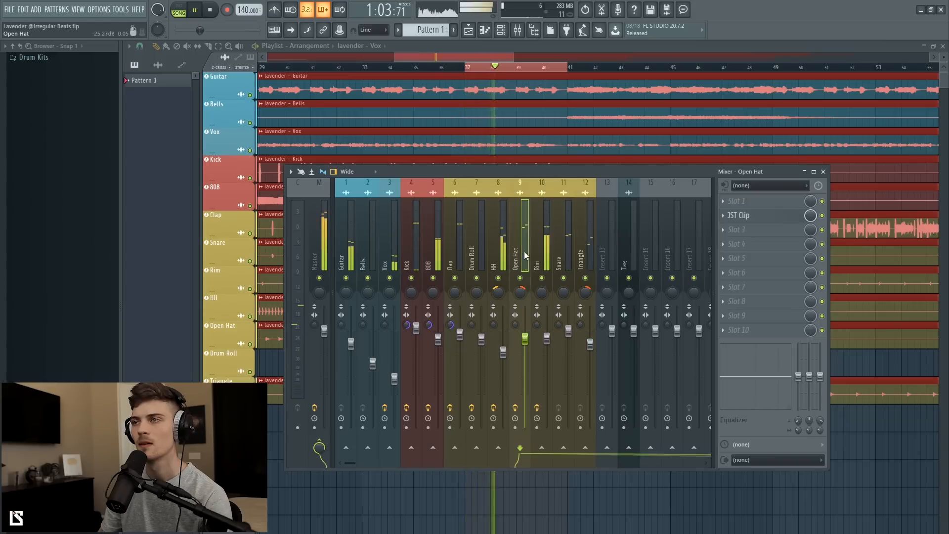
drag(526, 342, 525, 360)
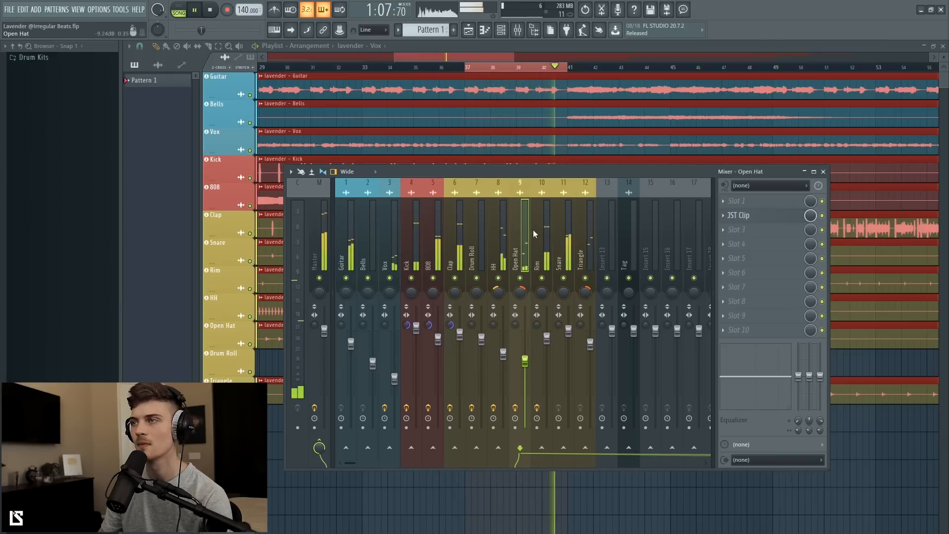
click(785, 218)
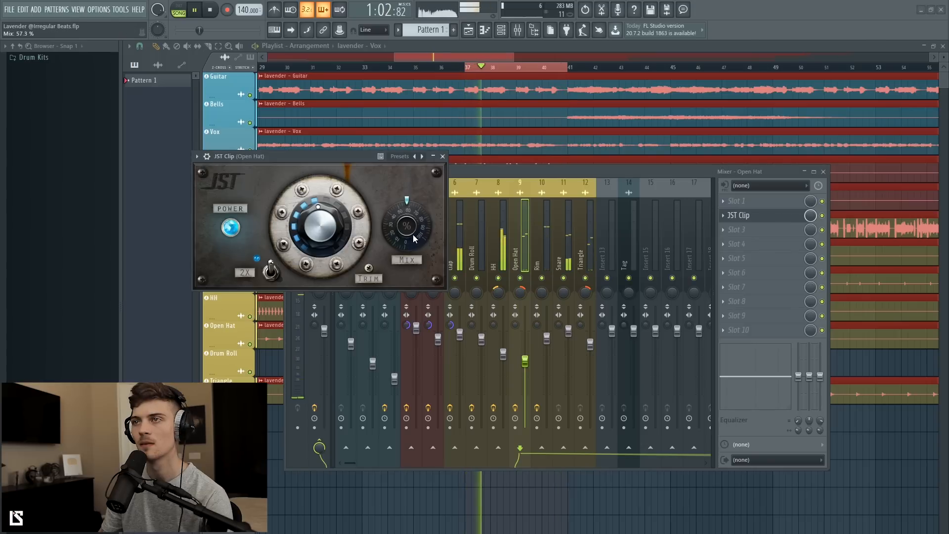
click(442, 156)
drag(525, 361, 525, 365)
- Raise the Snare volume slightly and set the Triangle volume to about 88%
click(545, 248)
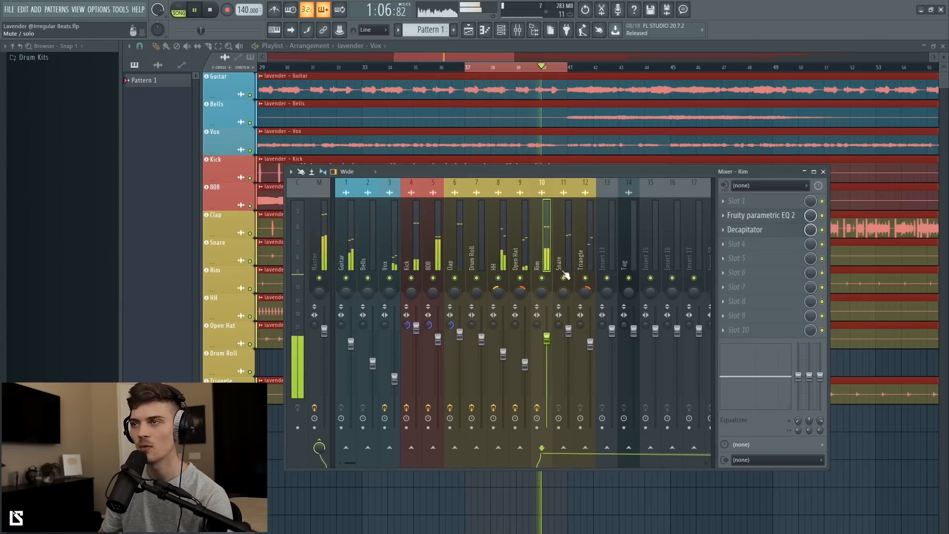
click(569, 329)
click(590, 343)
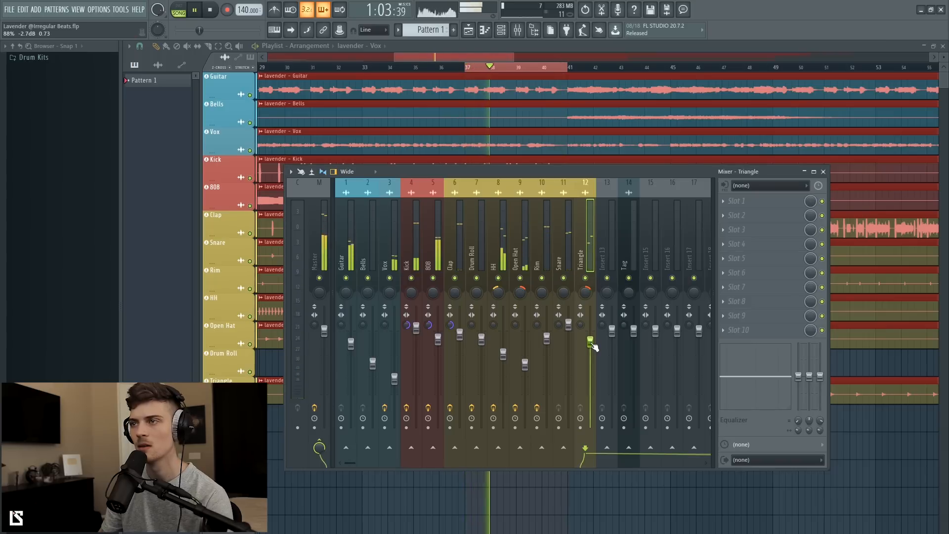
- Add Comeback Kid to the Triangle's first effect slot and set its delay time to 1/8
key(space)
click(745, 200)
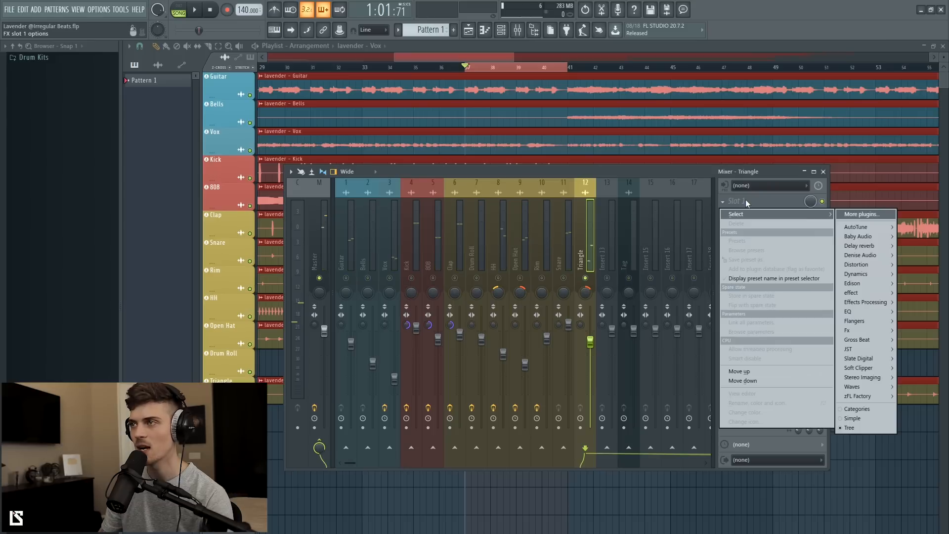
mouse_move(875, 255)
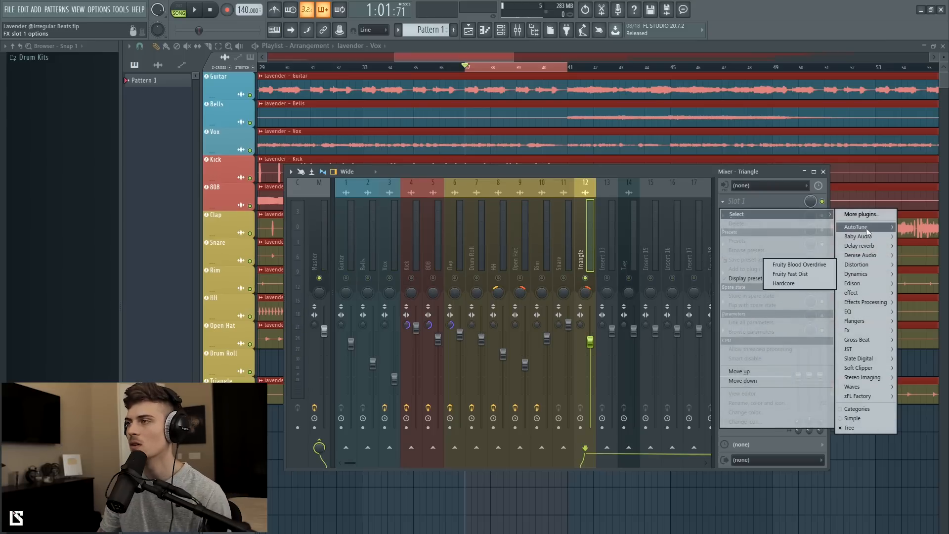
click(811, 236)
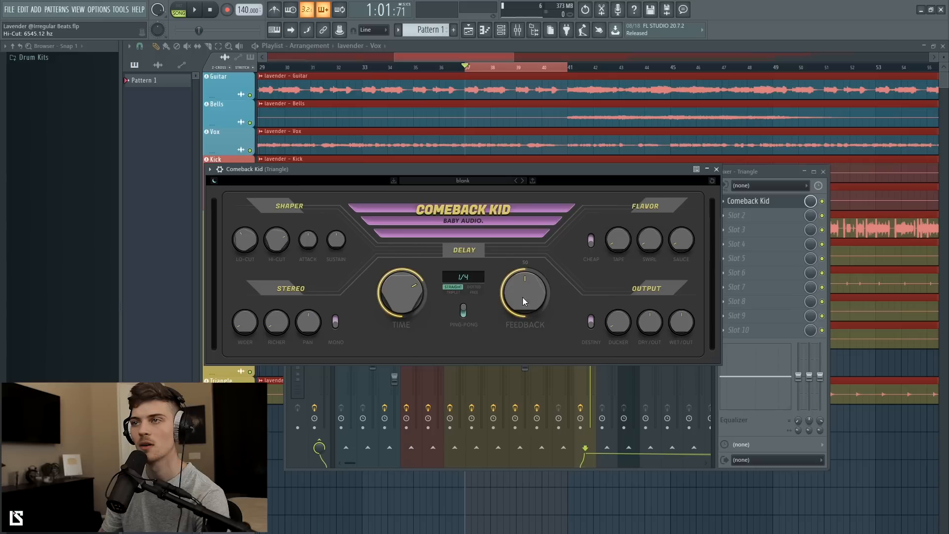
drag(542, 313, 533, 315)
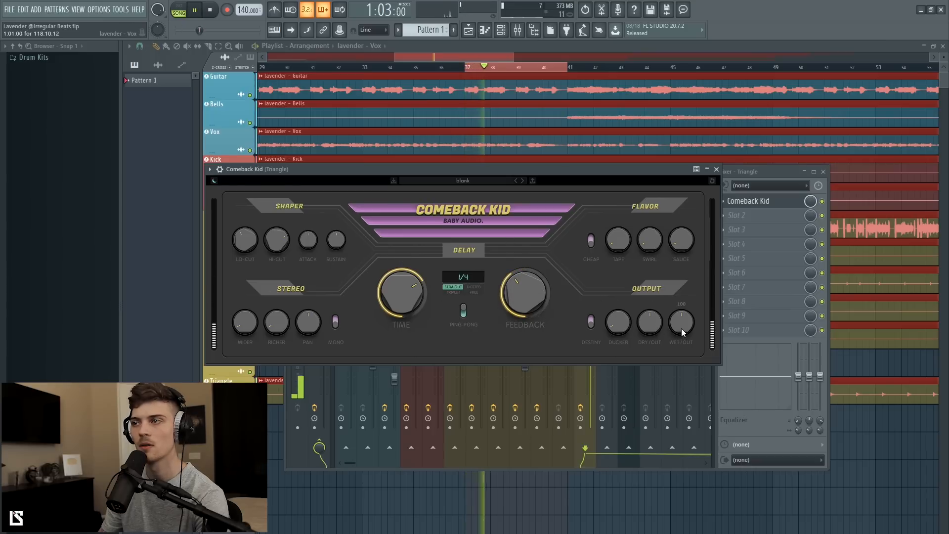
drag(407, 296, 398, 321)
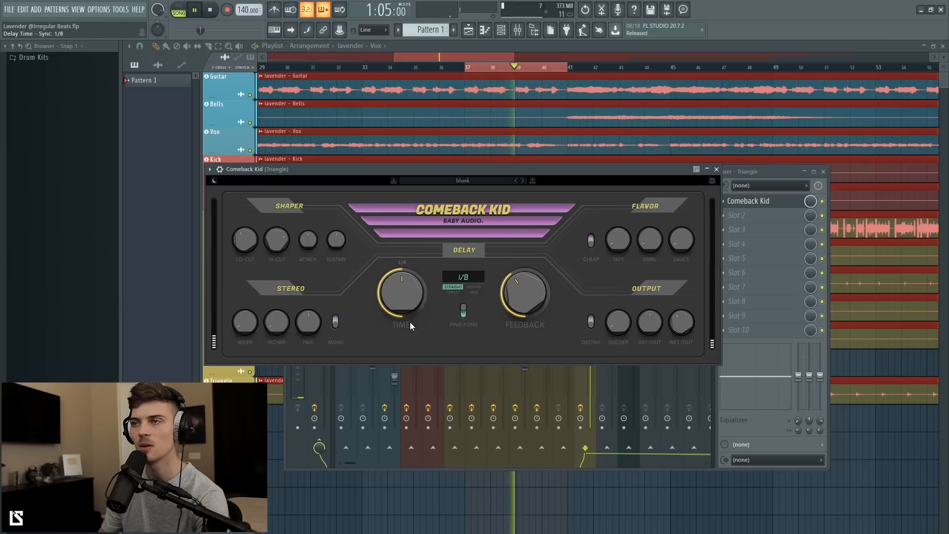
- Adjust Comeback Kid's feedback, raise its low cut and set its wet output to about 29% during playback
drag(541, 294, 540, 305)
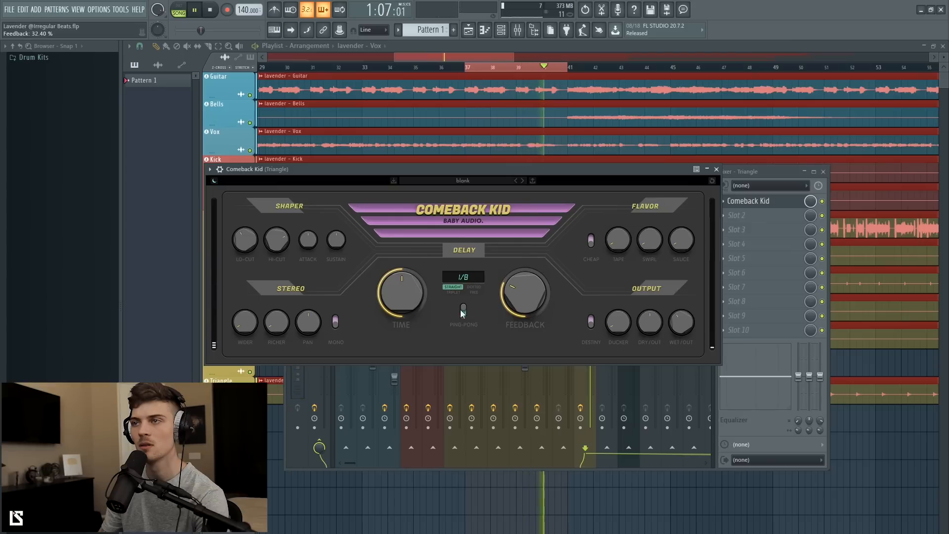
drag(514, 273, 515, 271)
drag(242, 246, 240, 237)
drag(679, 329, 676, 356)
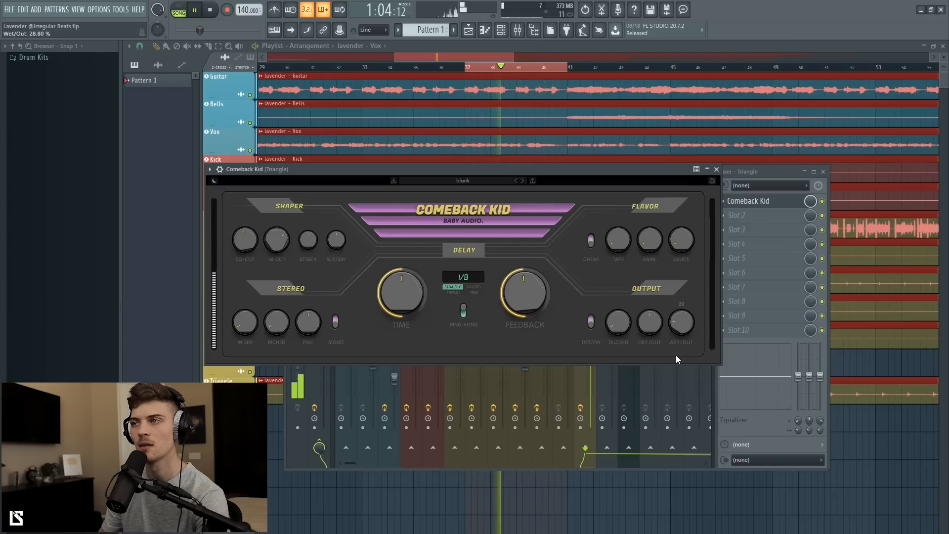
click(717, 169)
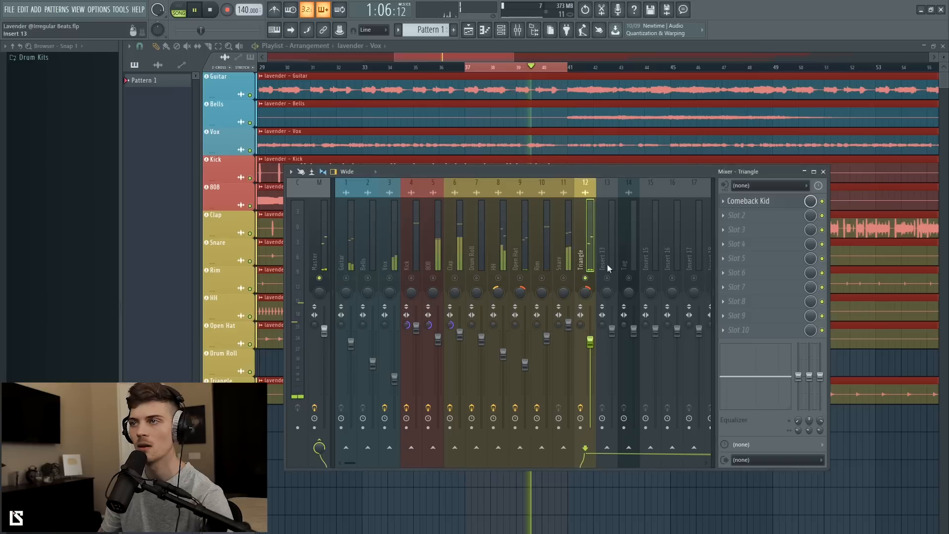
right_click(584, 278)
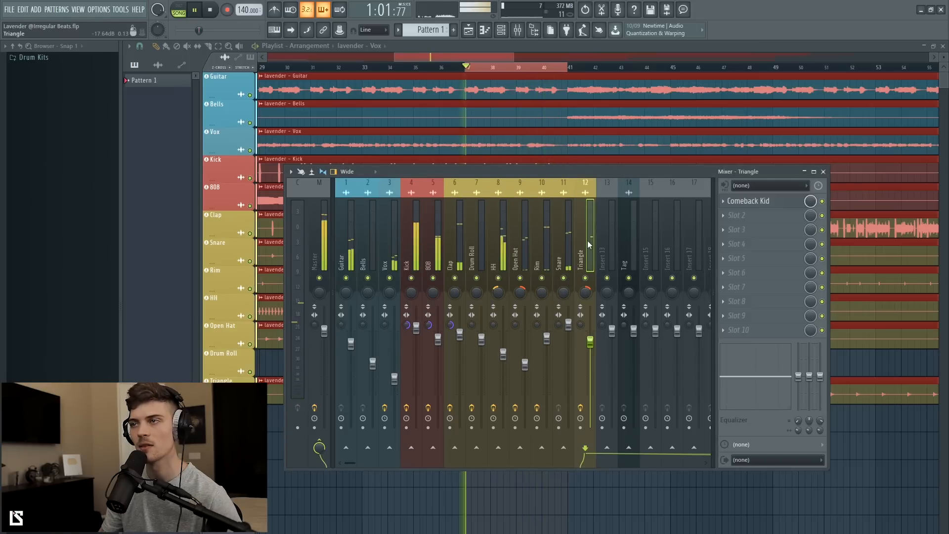
- Set the Triangle's Comeback Kid feedback to about 37% and lower the Triangle volume to about 83%
click(752, 201)
drag(532, 295, 523, 331)
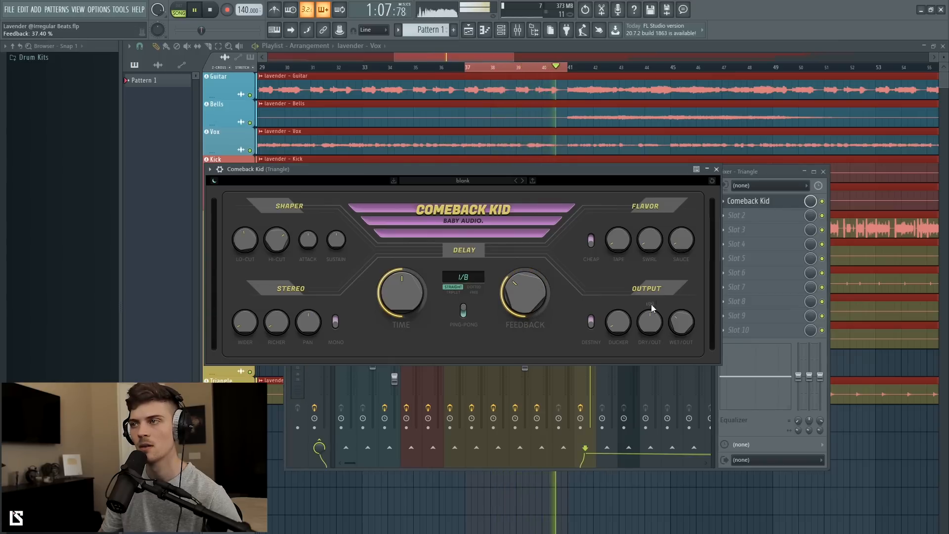
click(716, 169)
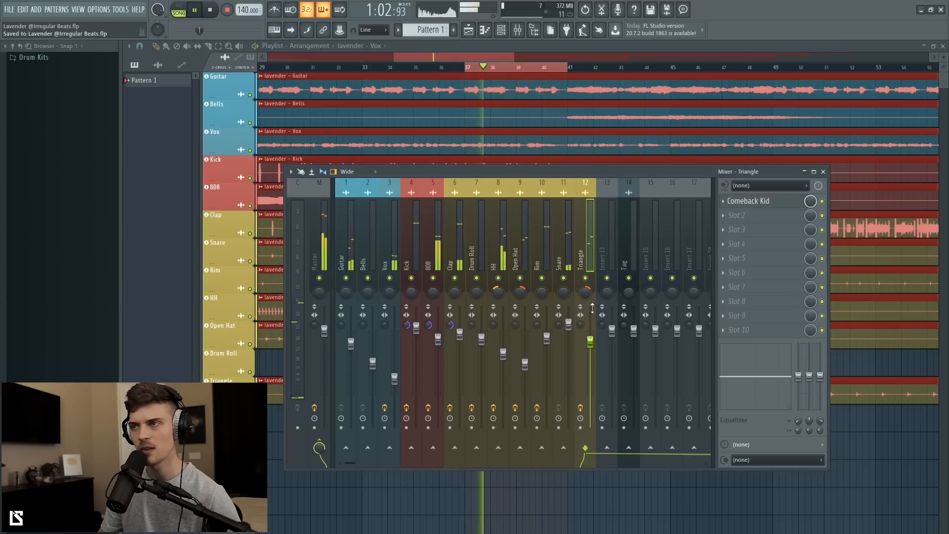
drag(591, 340, 590, 344)
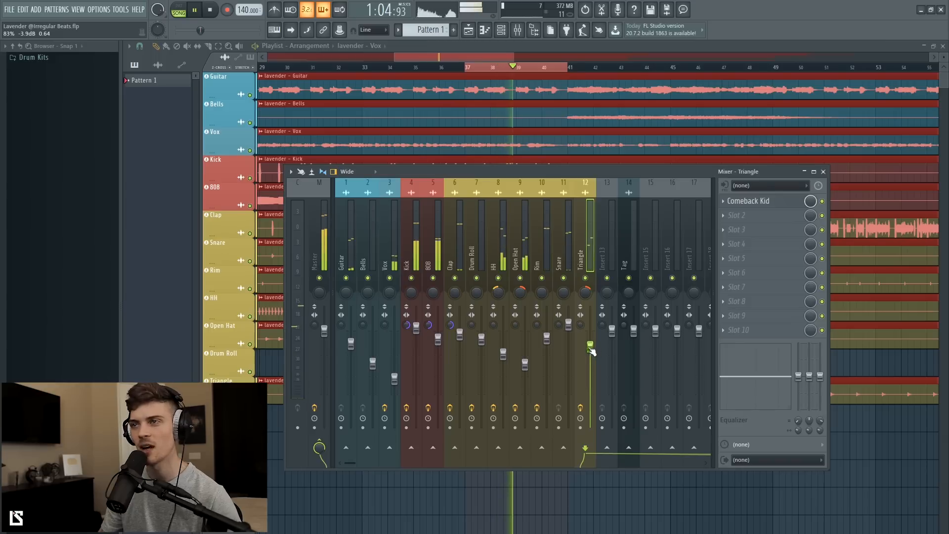
key(space)
- Save the project and audition the Guitar track in solo
click(351, 265)
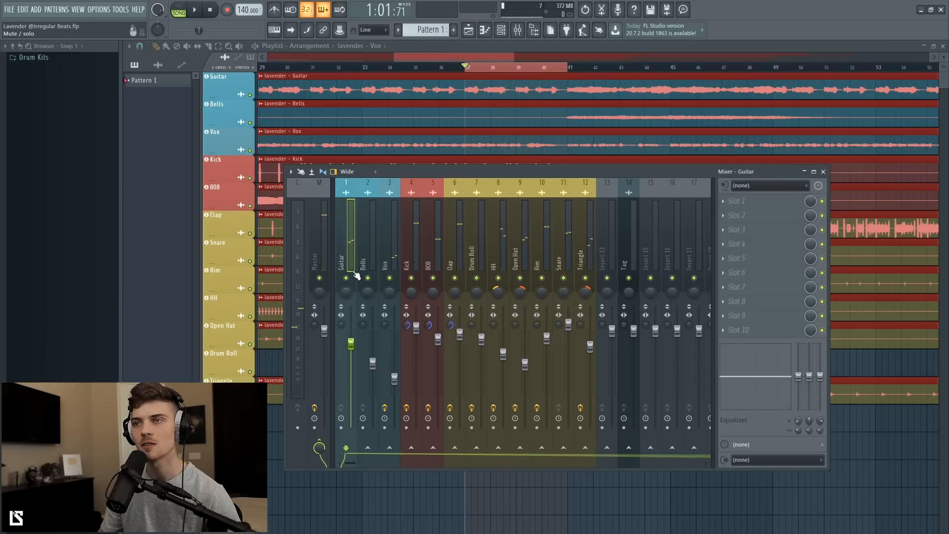
right_click(354, 281)
key(ctrl+s)
key(space)
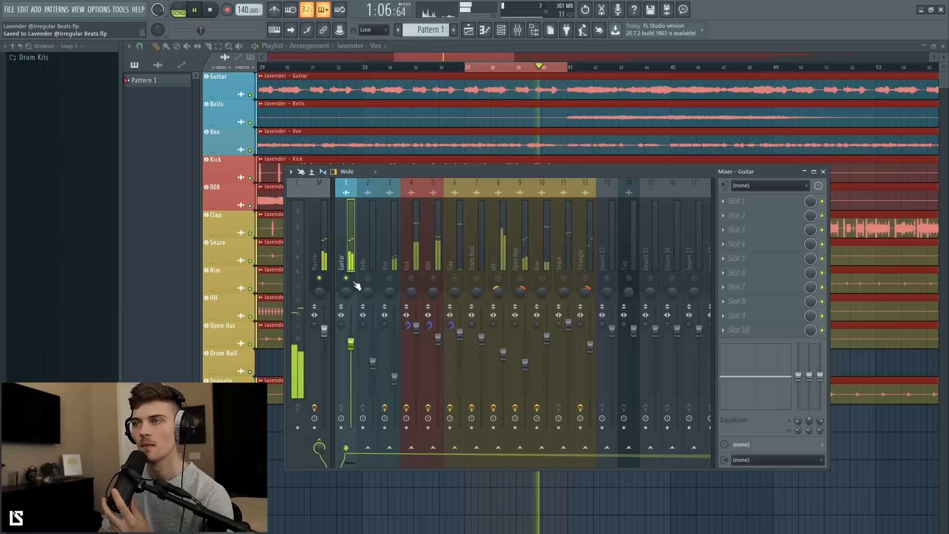
key(space)
right_click(346, 277)
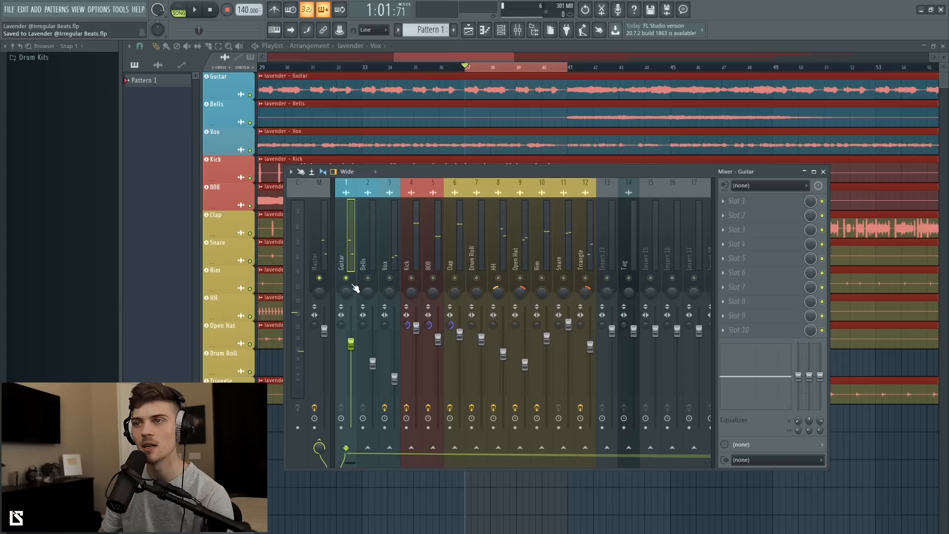
- Add Aphex Vintage Exciter Stereo to the Guitar's first effect slot and set its AX Mix to 0
click(762, 205)
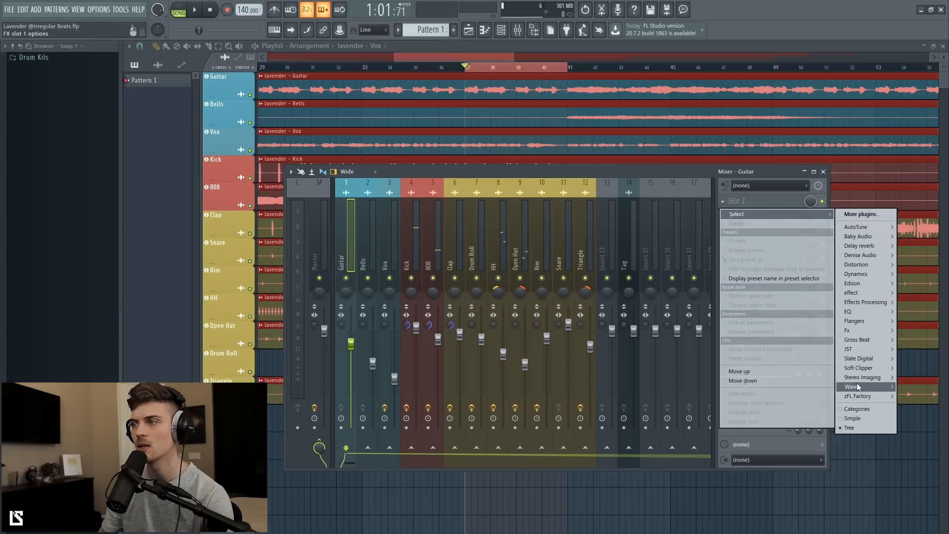
mouse_move(857, 383)
click(802, 94)
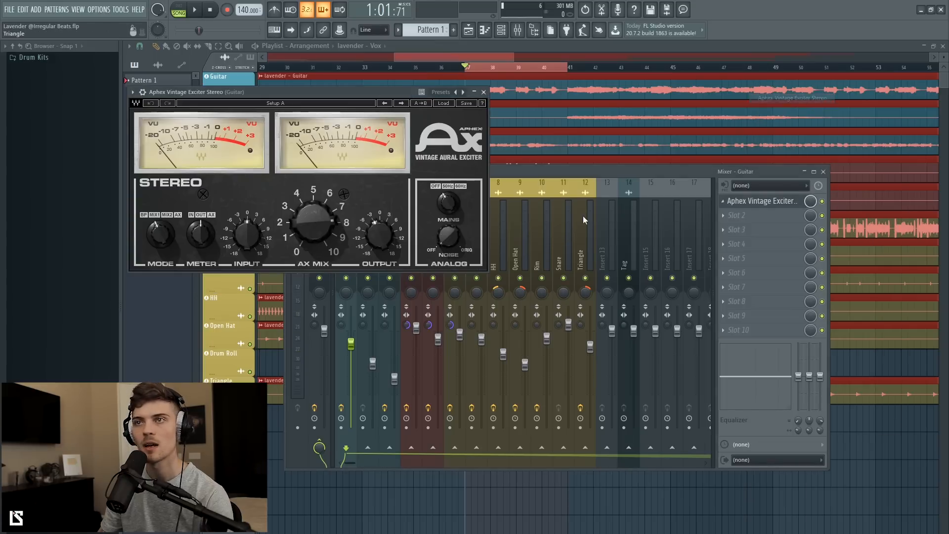
drag(341, 94, 473, 108)
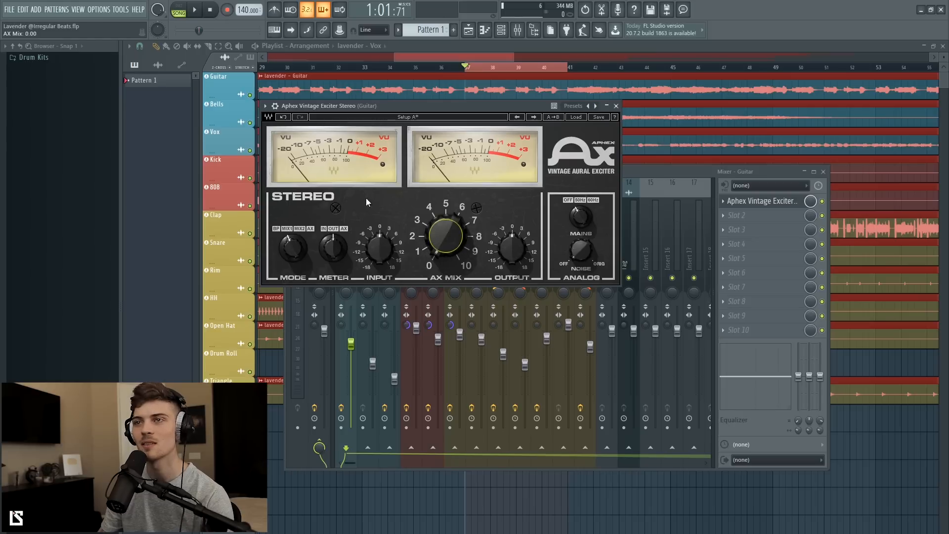
click(201, 10)
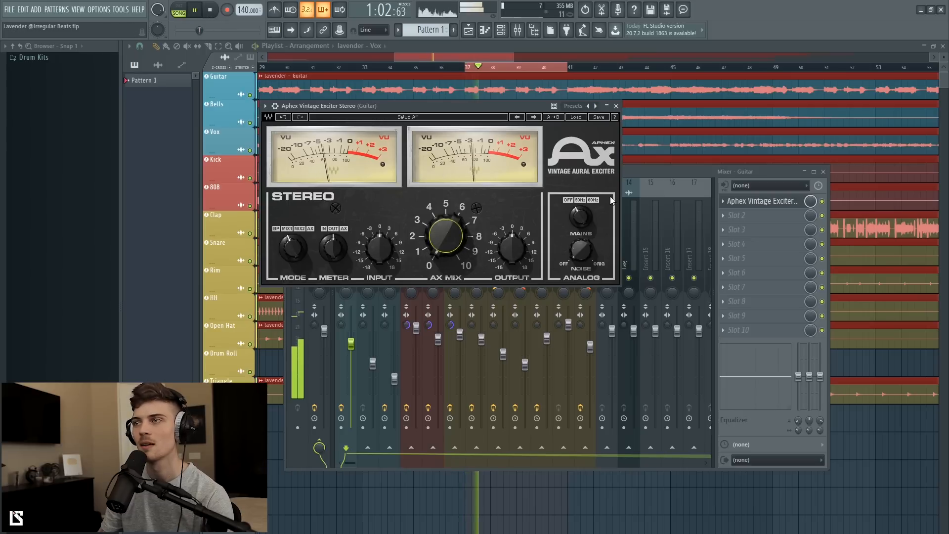
click(631, 172)
key(space)
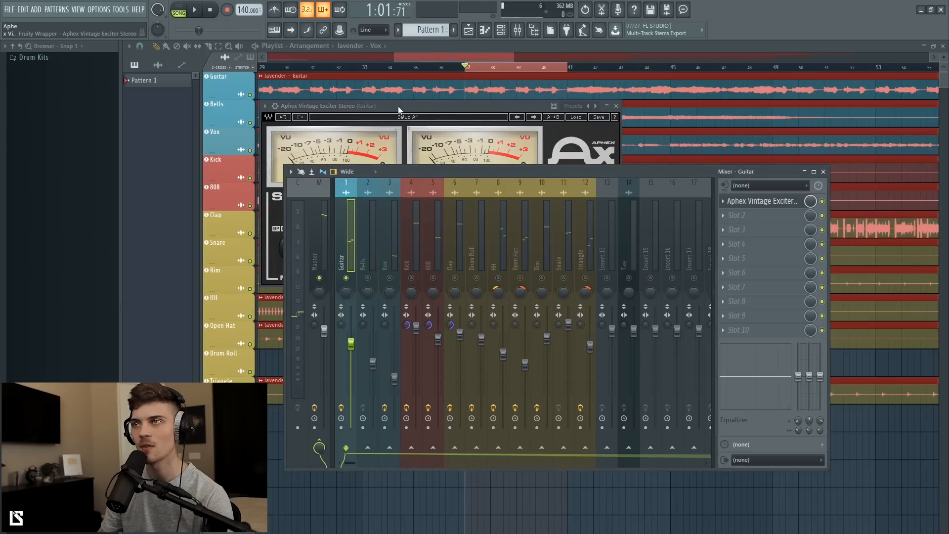
- Set the Guitar exciter's AX Mix to about 5.34 while listening to the playback
drag(399, 110, 498, 232)
key(space)
mouse_move(545, 358)
mouse_down()
mouse_move(544, 344)
mouse_move(550, 370)
mouse_up()
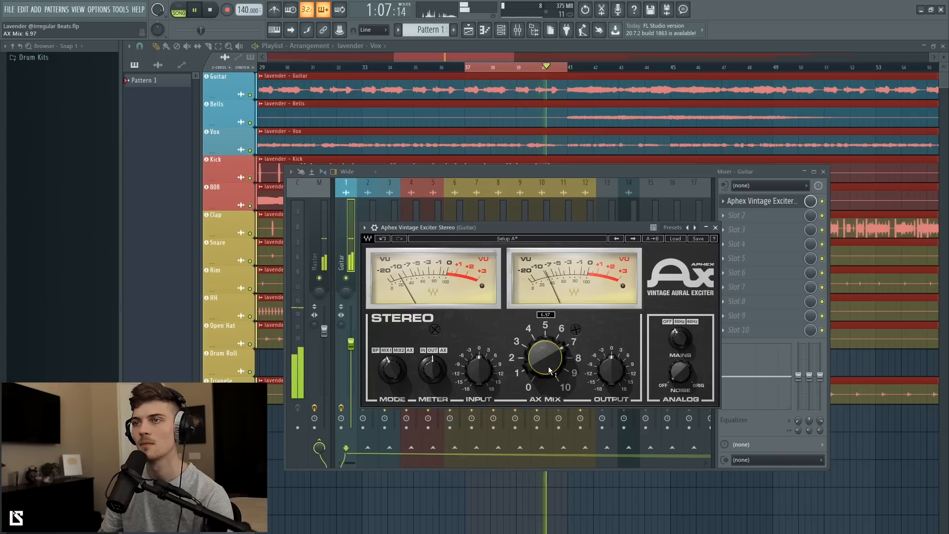
drag(550, 370, 548, 365)
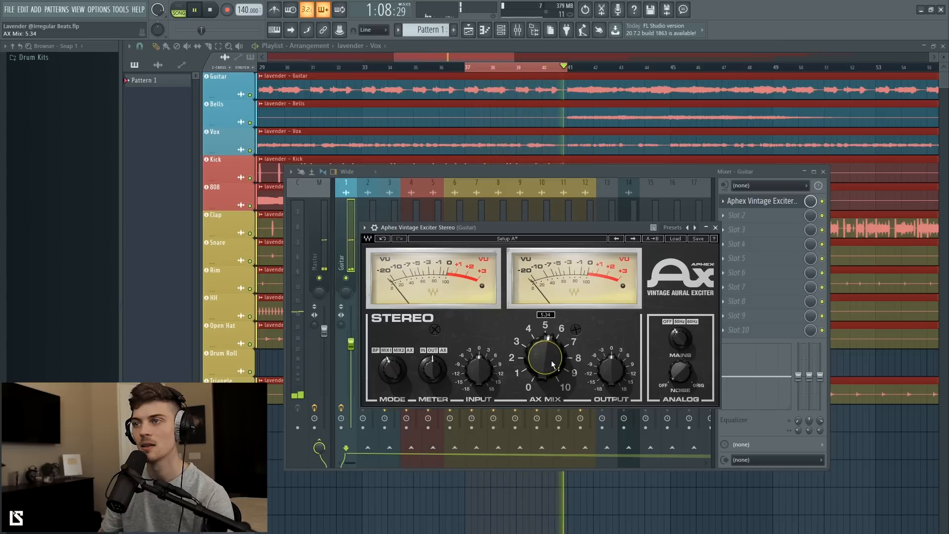
click(716, 228)
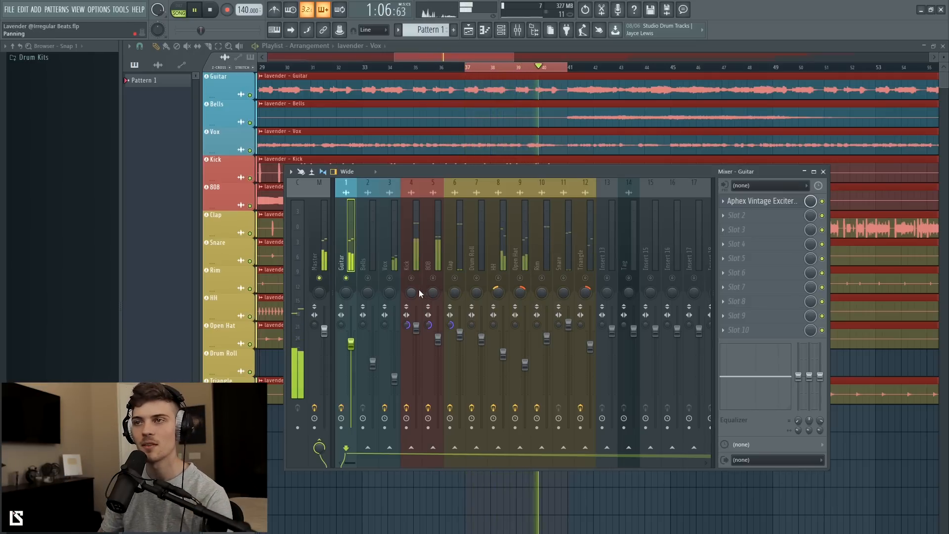
- Raise the Vox volume to about 55% during playback and merge the Master's stereo separation
key(space)
click(393, 248)
key(space)
drag(396, 379, 396, 374)
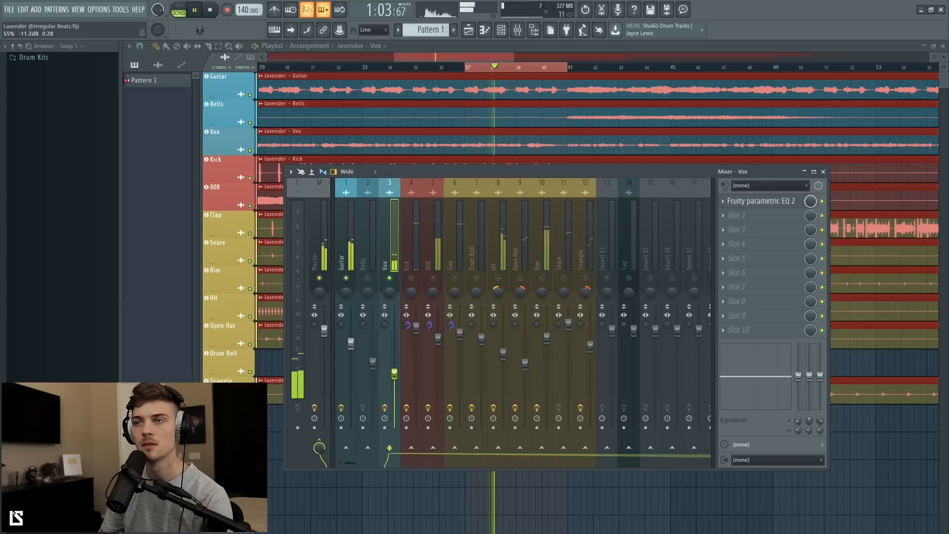
click(313, 326)
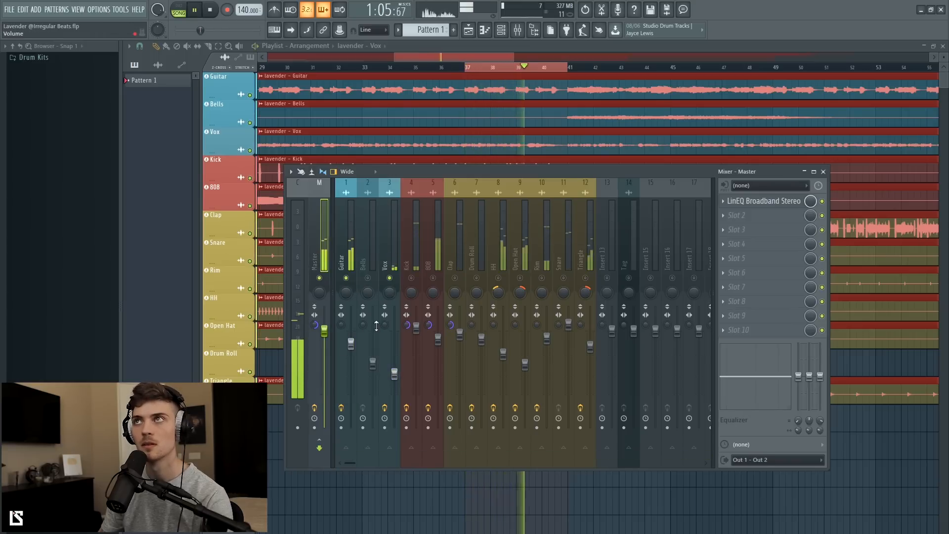
- In the Vox's Fruity parametric EQ 2, move the band 1 low cut to about 110 Hz and raise band 4 as a narrow peak
click(392, 257)
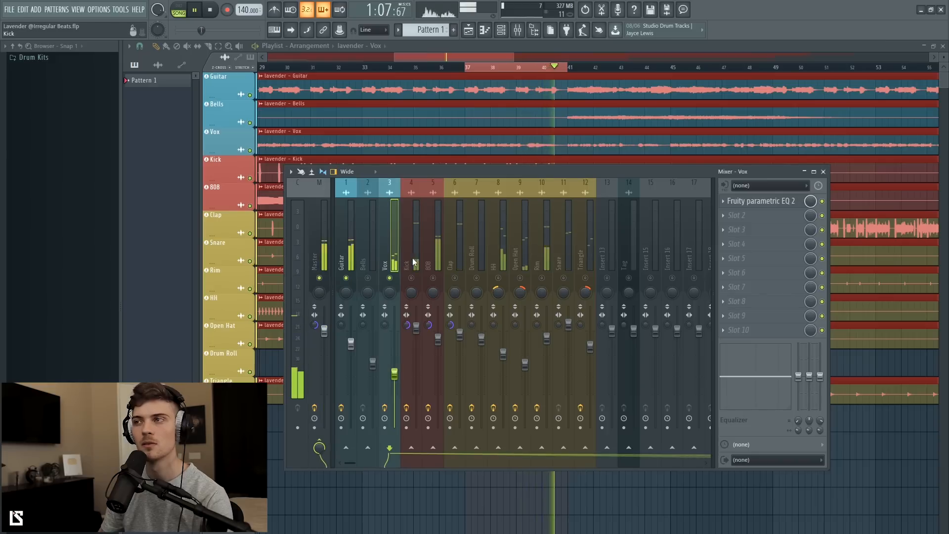
click(757, 208)
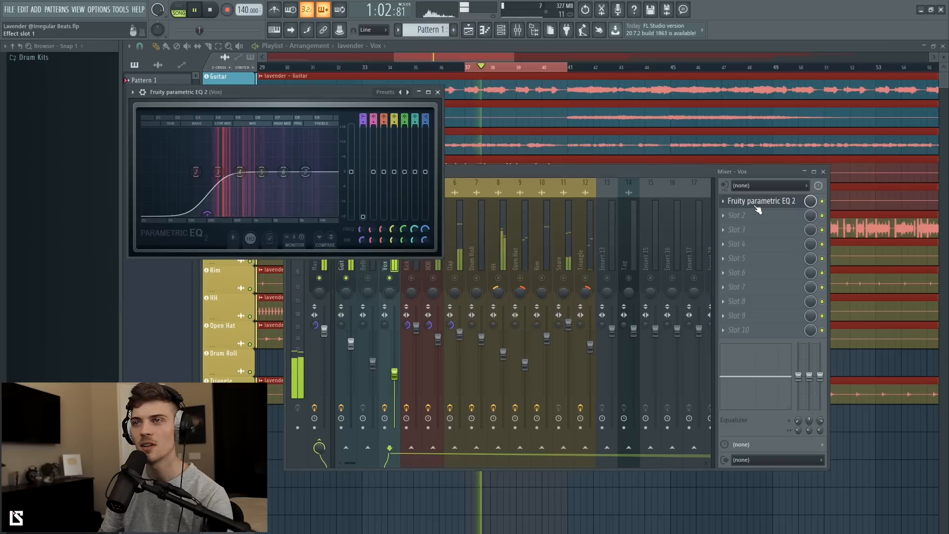
key(space)
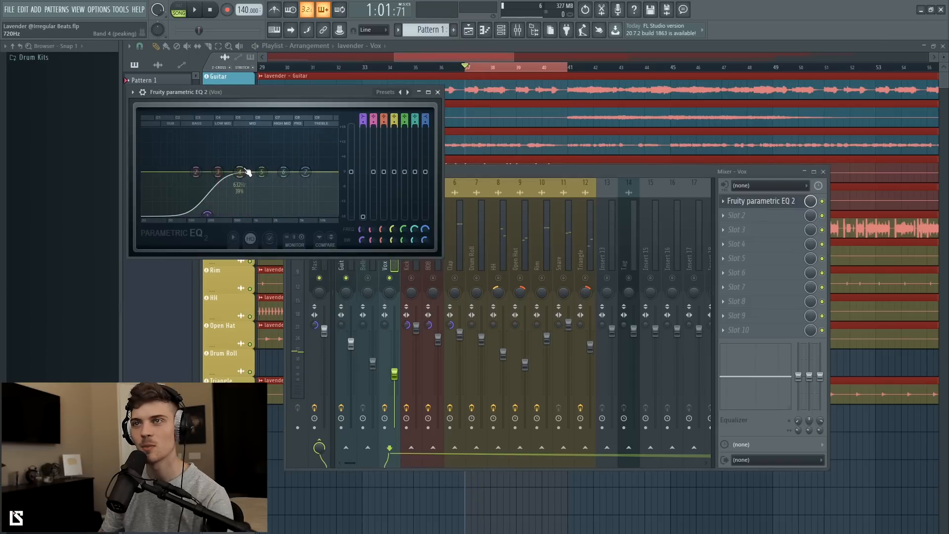
scroll(232, 134, up, 4)
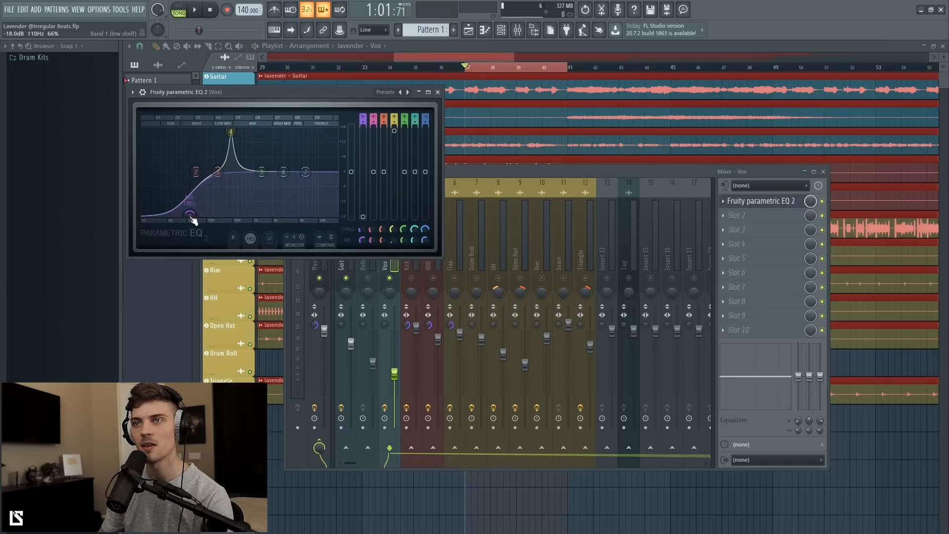
drag(236, 137, 235, 123)
- Sweep the Vox EQ's band 4 during playback and place it at 436 Hz with an 18 dB boost and 5% bandwidth
key(space)
key(space)
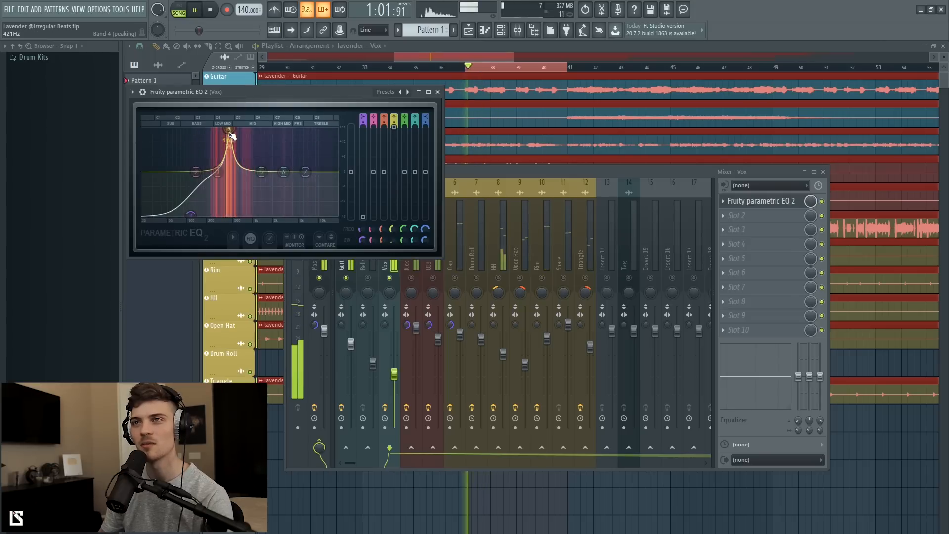
key(space)
key(space)
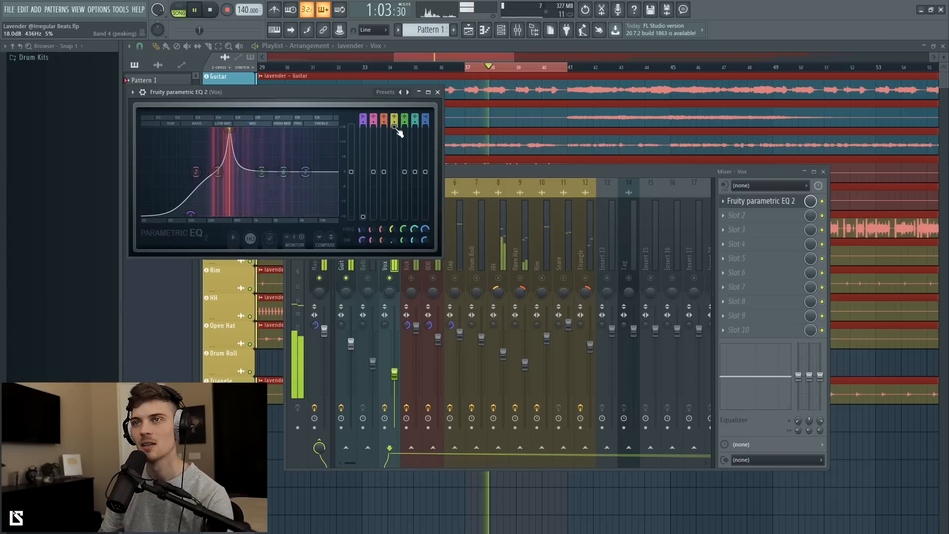
key(space)
- Turn the Vox EQ's band 4 into a cut of about -3.4 dB at 436 Hz with 10% bandwidth, checking it in playback
drag(402, 131, 401, 152)
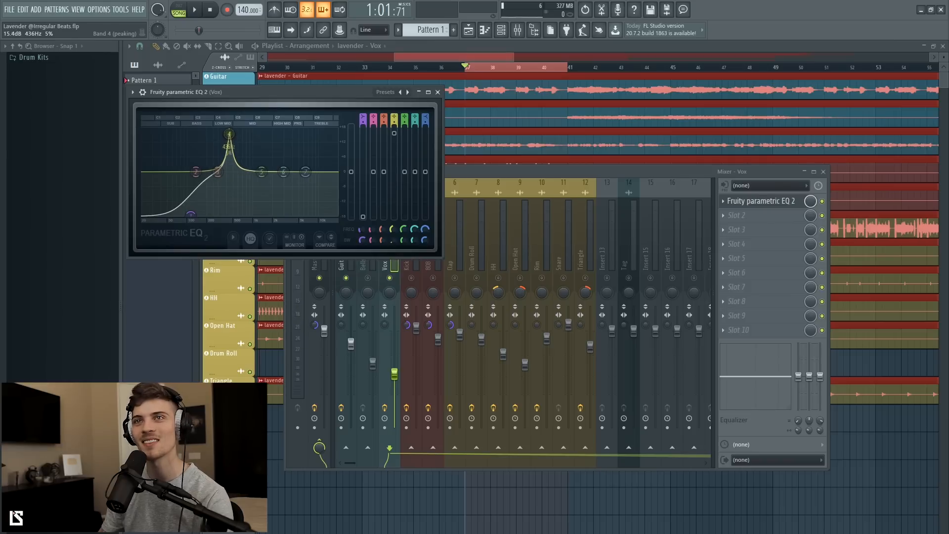
key(space)
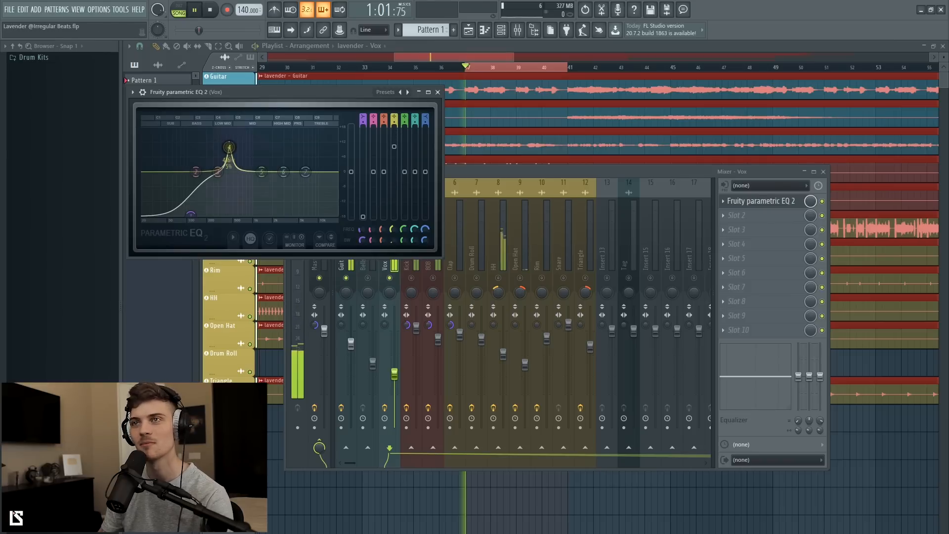
drag(229, 147, 228, 155)
key(space)
drag(394, 154, 394, 162)
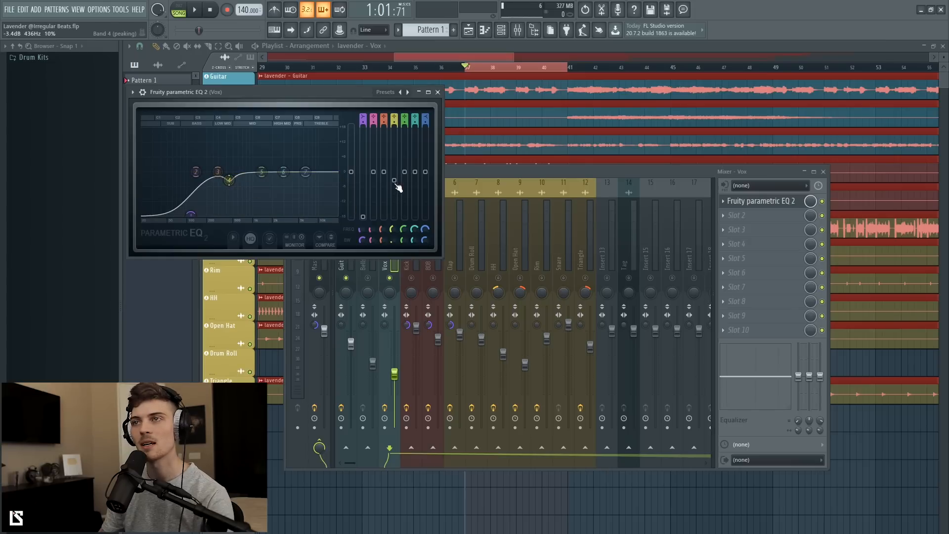
drag(395, 181, 394, 181)
key(space)
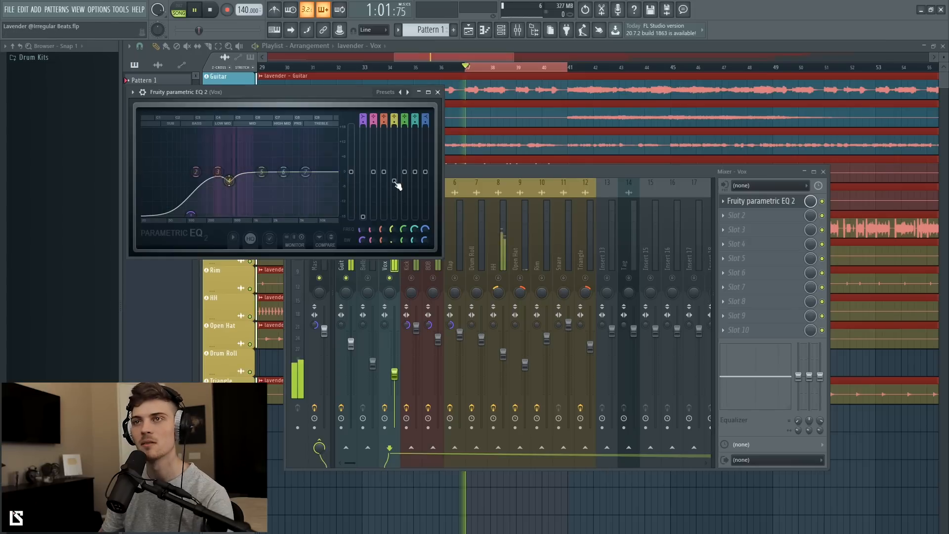
- Compare the Vox track with its Fruity parametric EQ 2 bypassed and enabled during playback
click(829, 205)
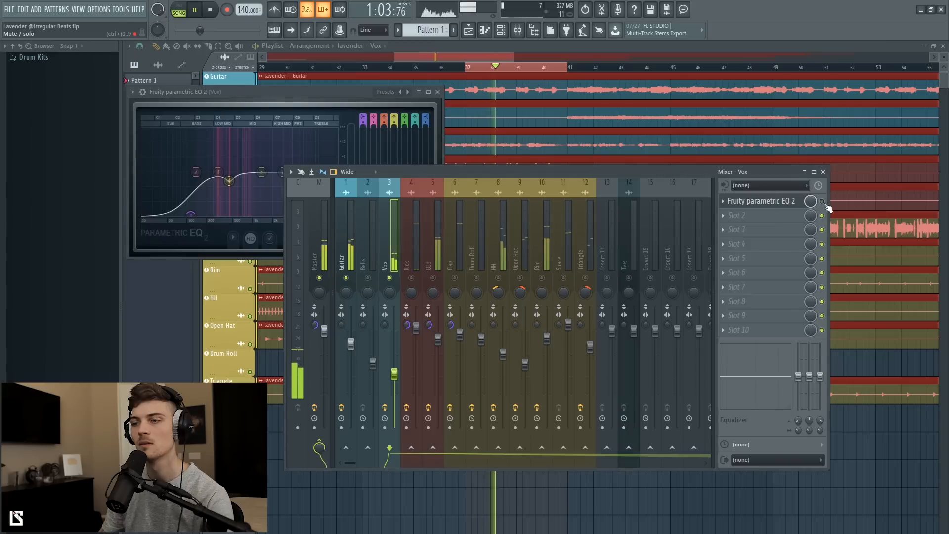
click(824, 203)
key(space)
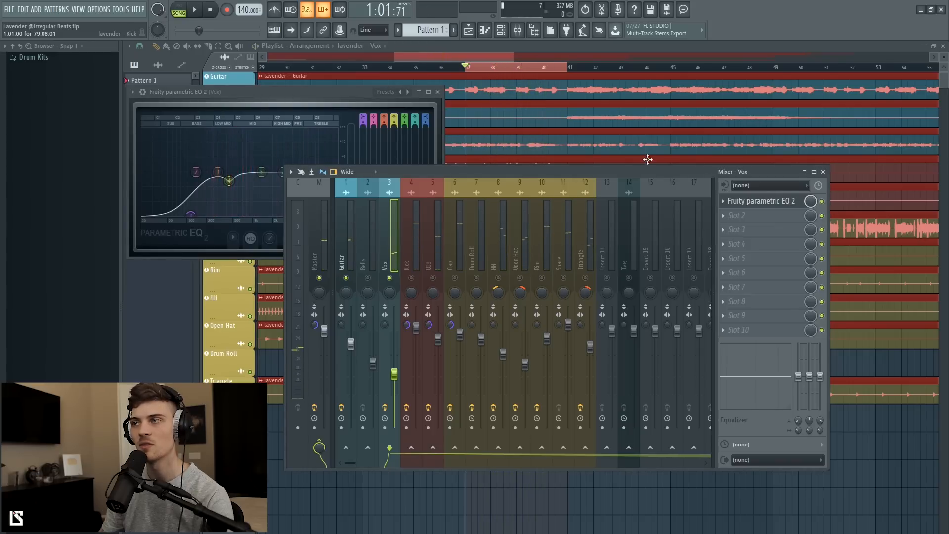
drag(806, 169, 515, 190)
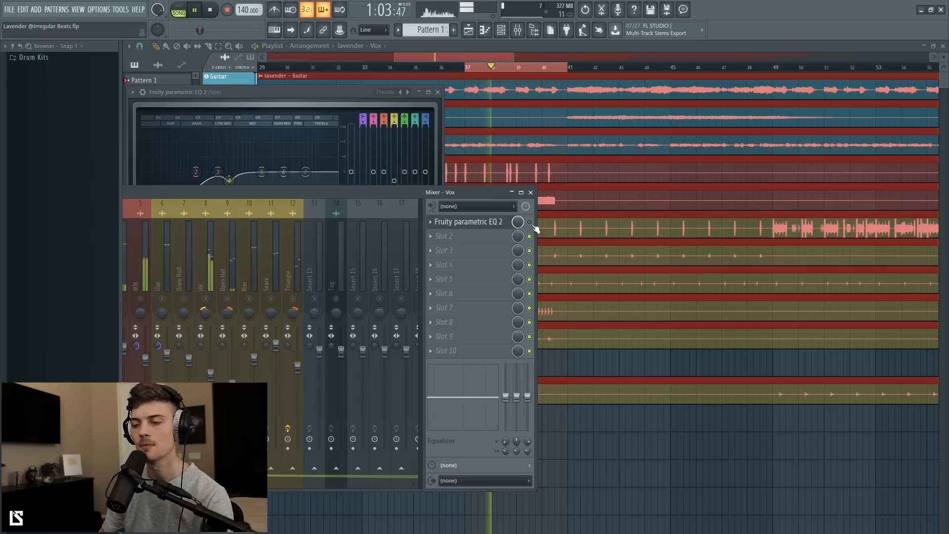
click(530, 222)
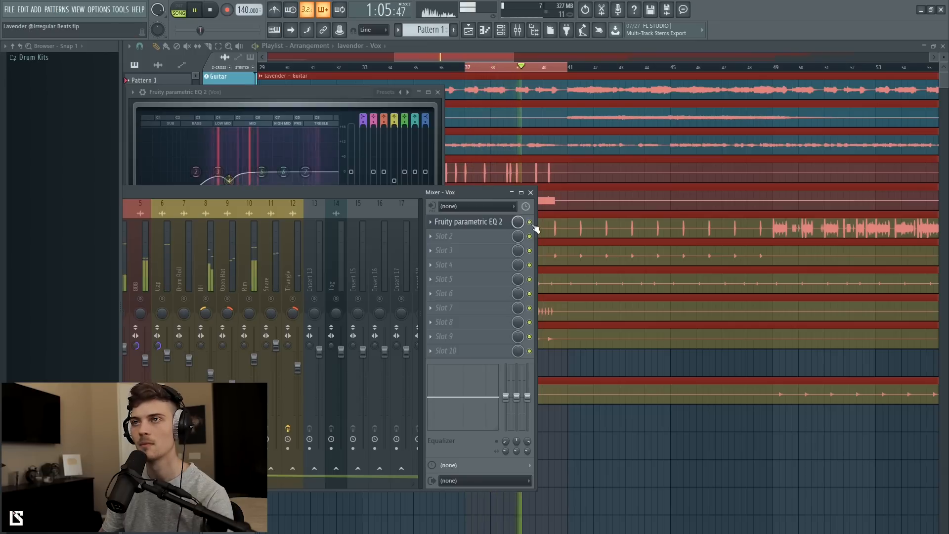
key(space)
drag(372, 193, 636, 120)
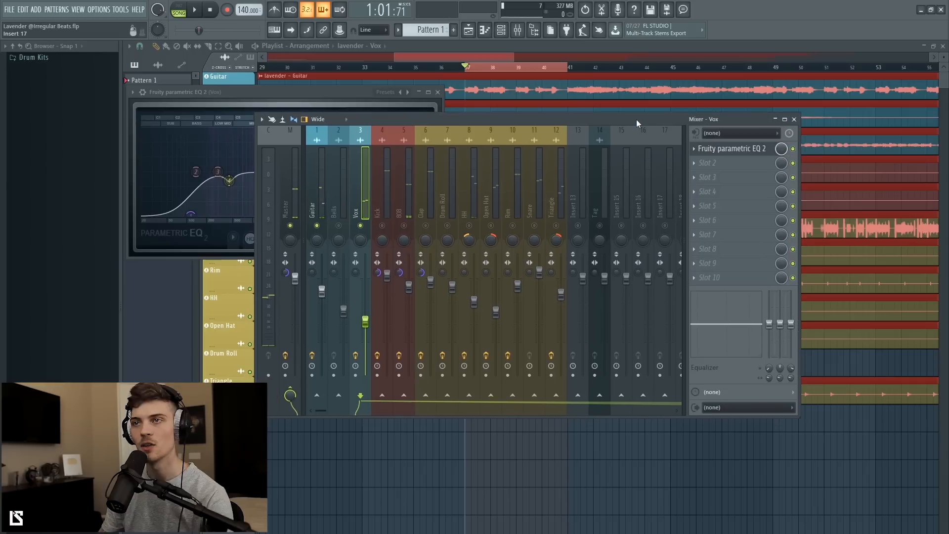
- Reset the Master's stereo separation, audition the Vox EQ again in playback and close the EQ
right_click(286, 272)
click(297, 278)
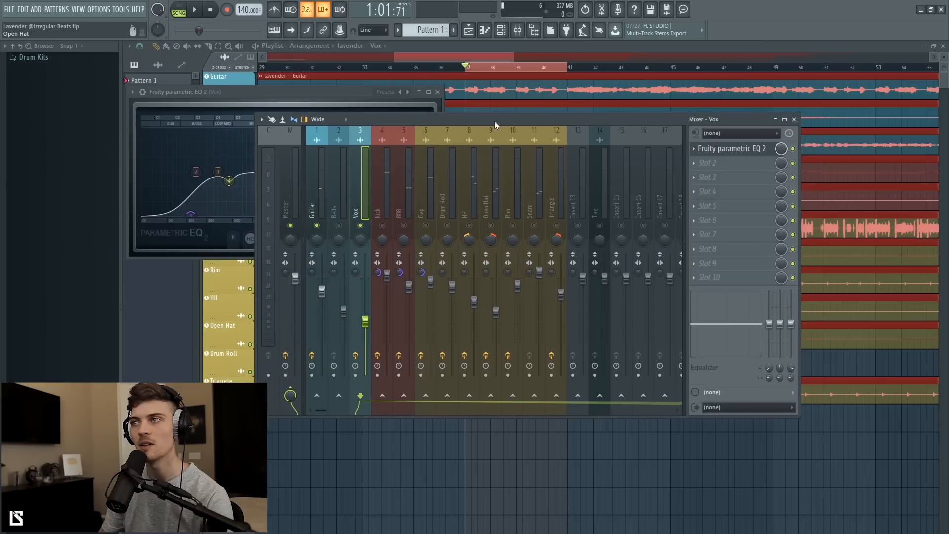
drag(494, 120, 266, 162)
key(space)
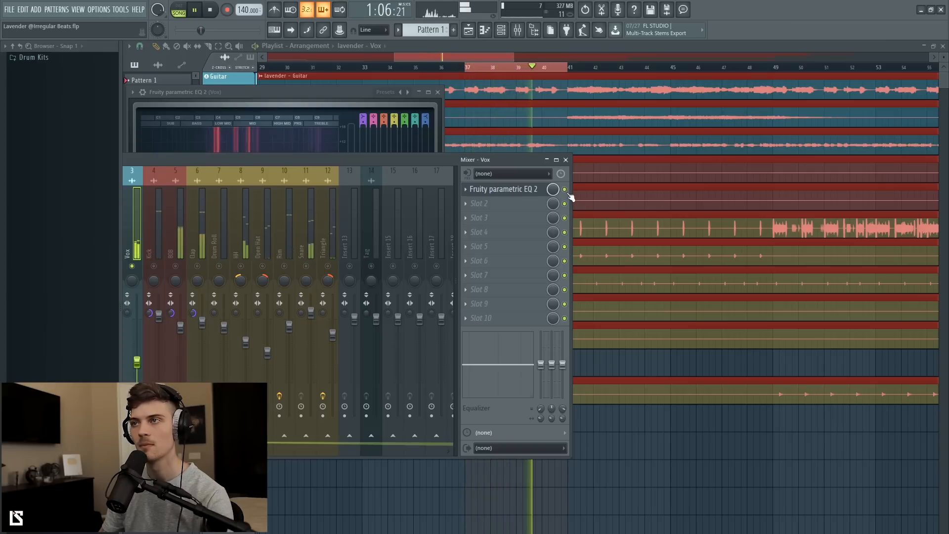
key(space)
drag(411, 157, 551, 162)
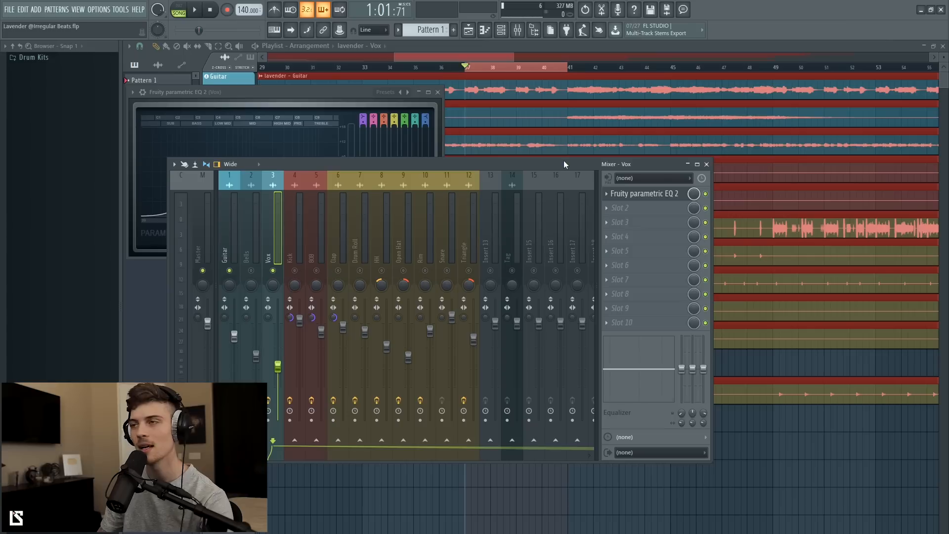
click(439, 93)
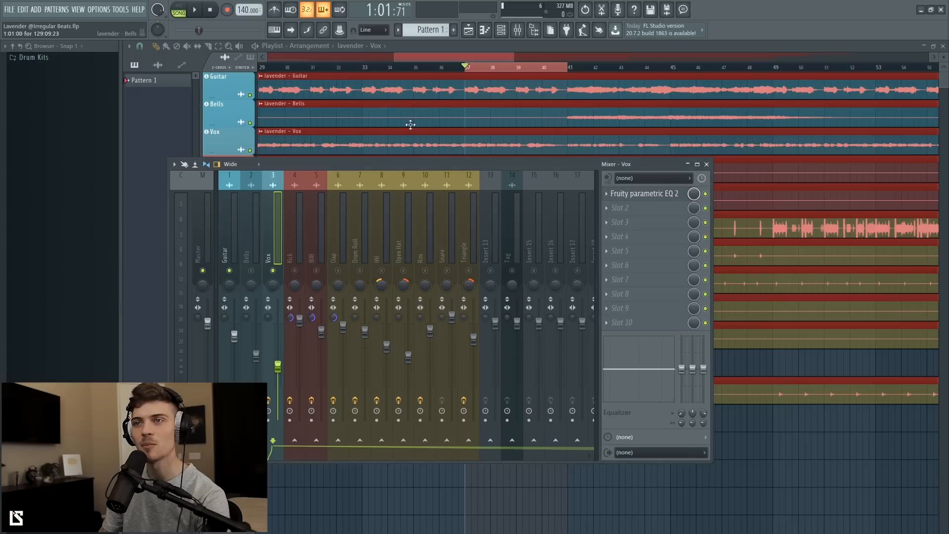
- Review the Guitar's Aphex Vintage Exciter and the Vox's Fruity parametric EQ 2 settings, closing both plugins
click(225, 248)
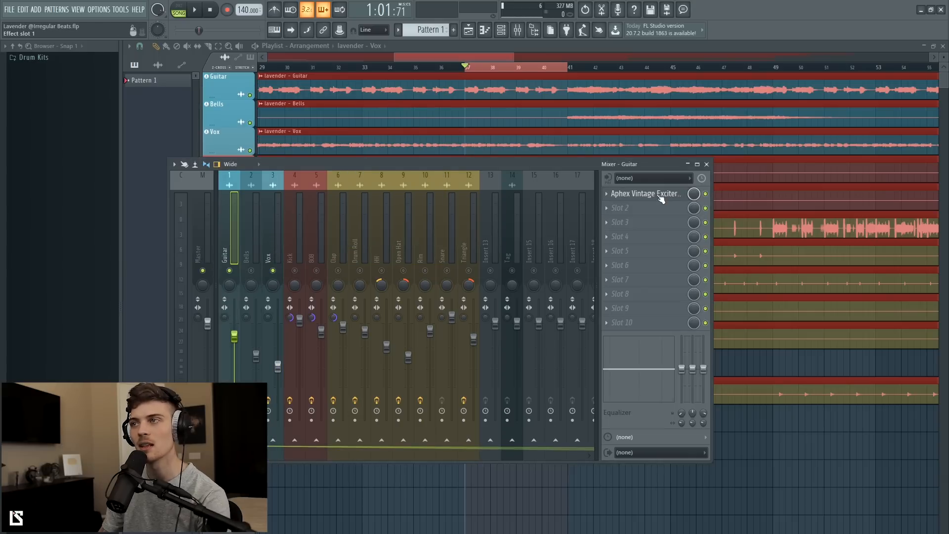
click(645, 194)
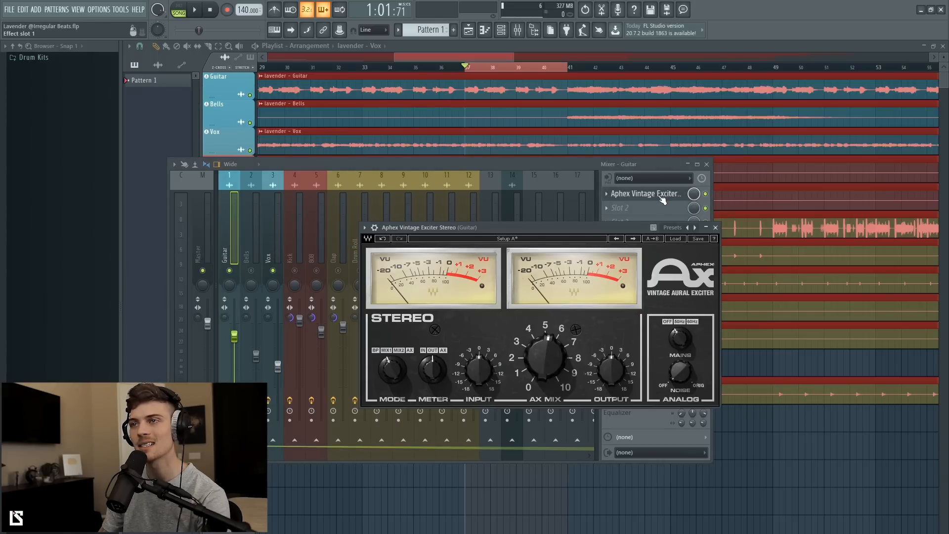
click(716, 227)
drag(312, 163, 390, 150)
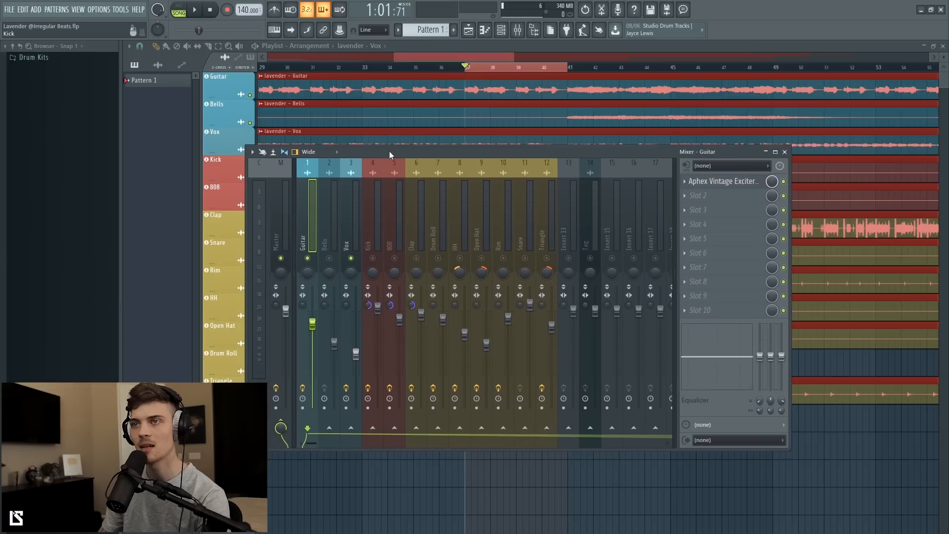
click(354, 240)
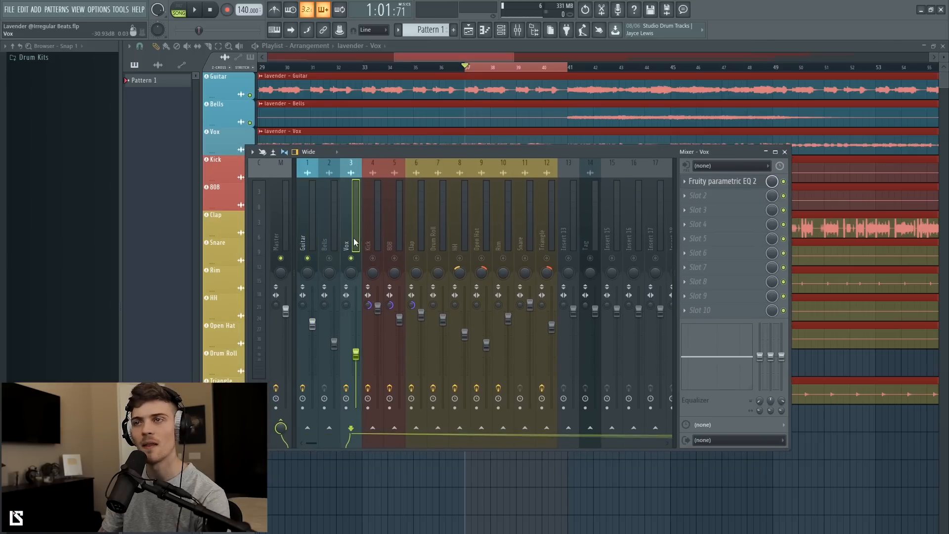
click(739, 185)
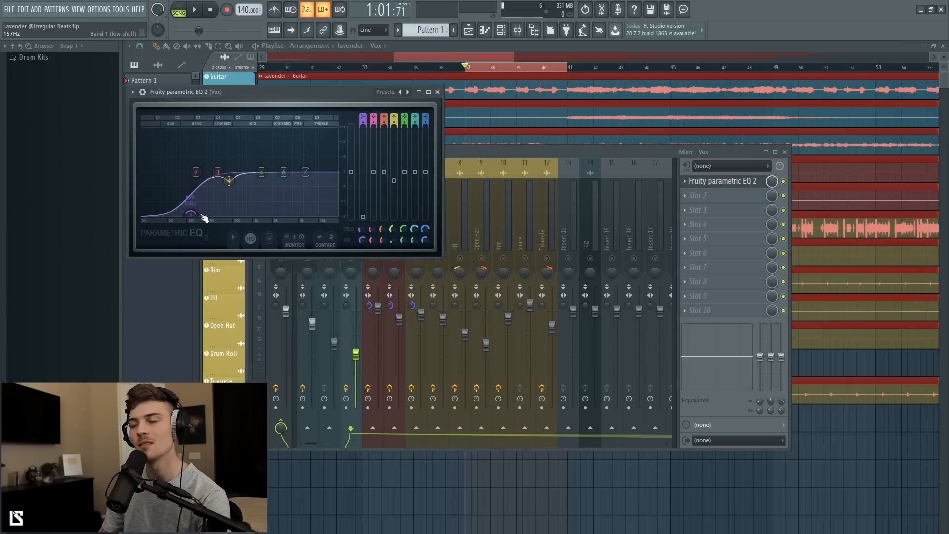
click(439, 93)
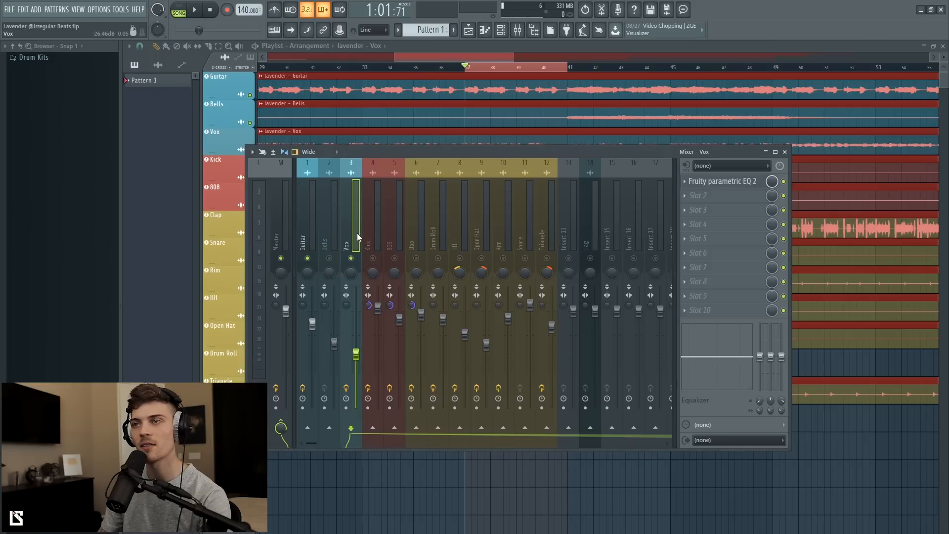
- With all tracks unsoloed and the Master's stereo separation merged, set the Guitar volume to about 94% and the Vox to 59% during playback
right_click(356, 260)
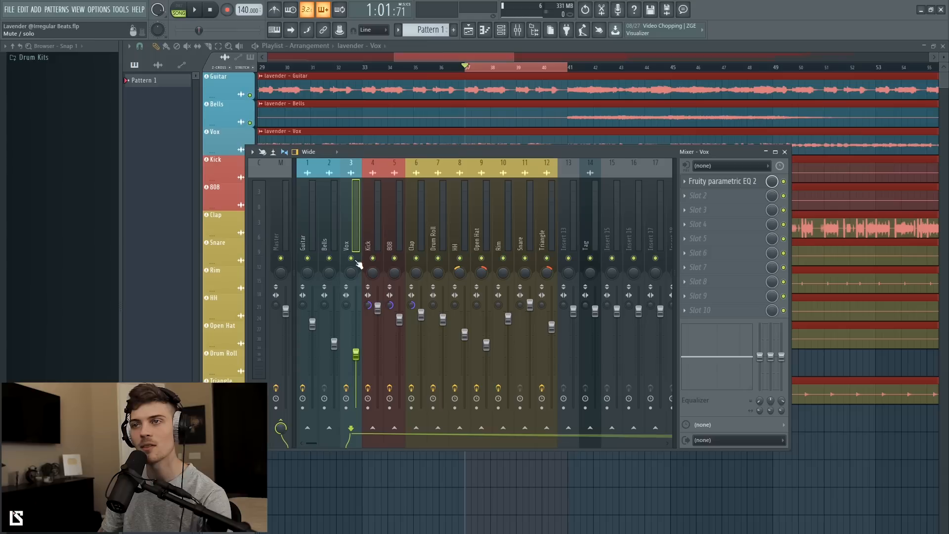
click(275, 306)
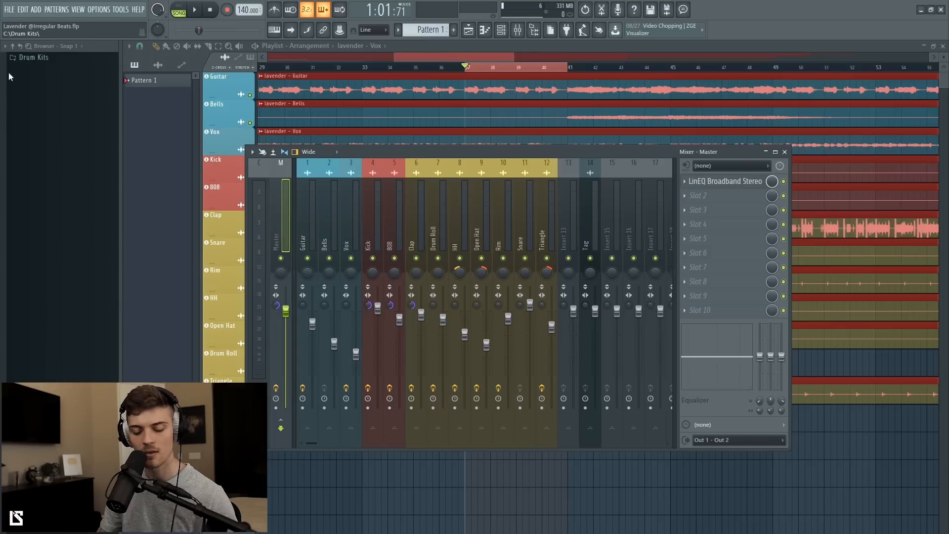
key(space)
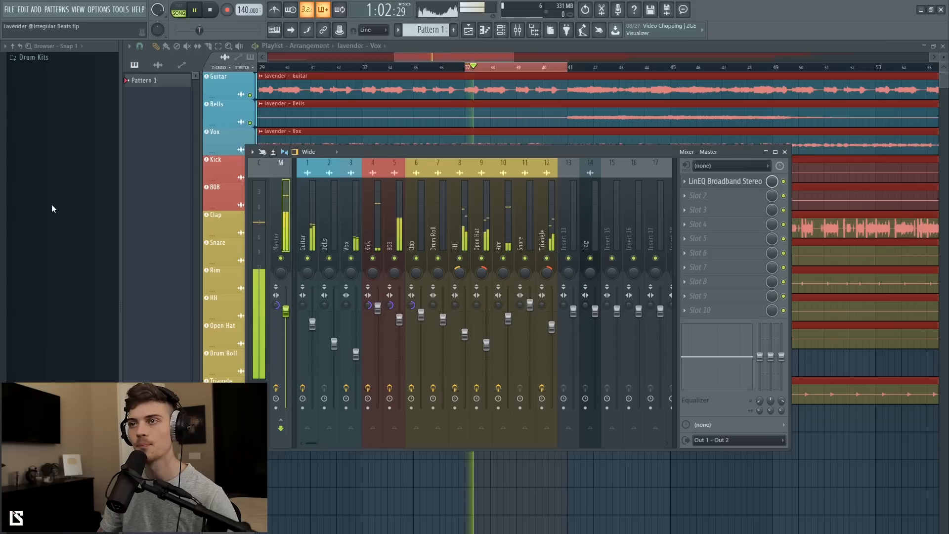
drag(313, 324, 312, 317)
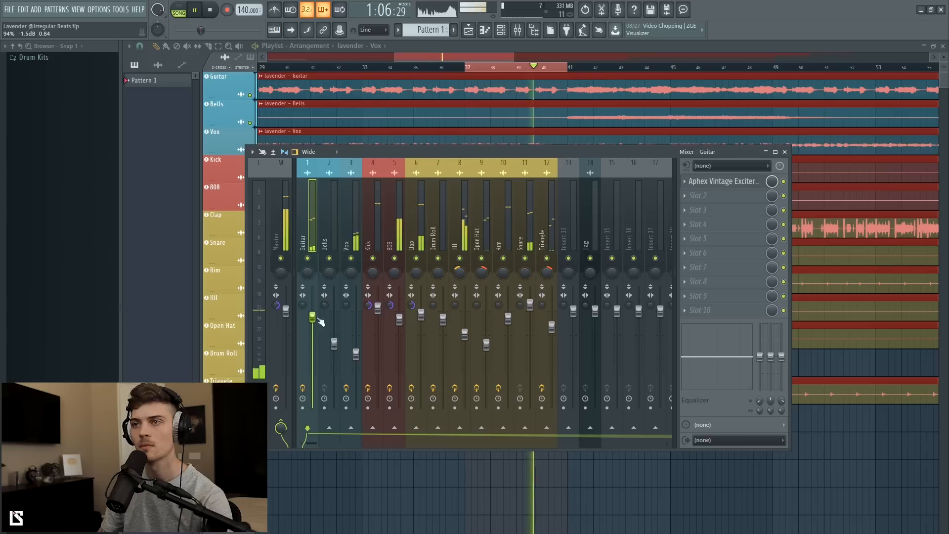
drag(356, 354, 356, 350)
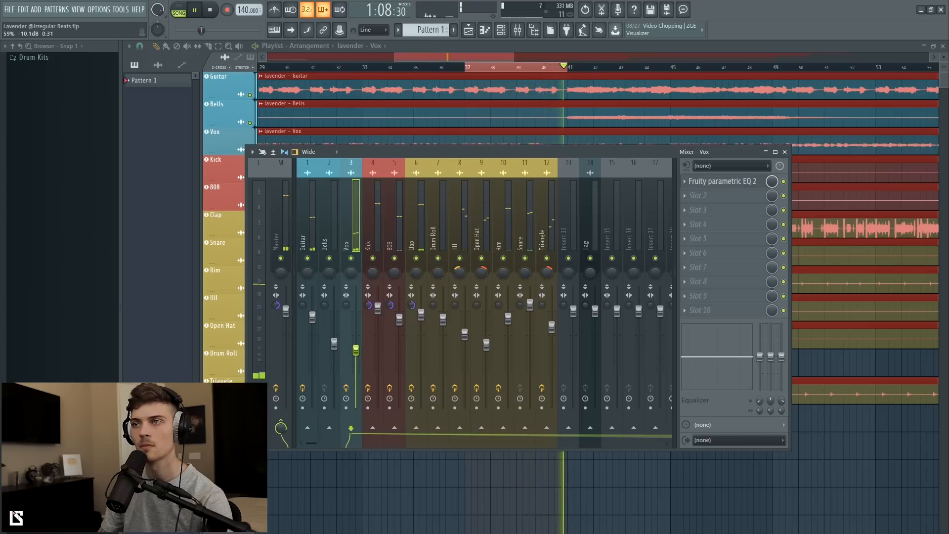
click(312, 317)
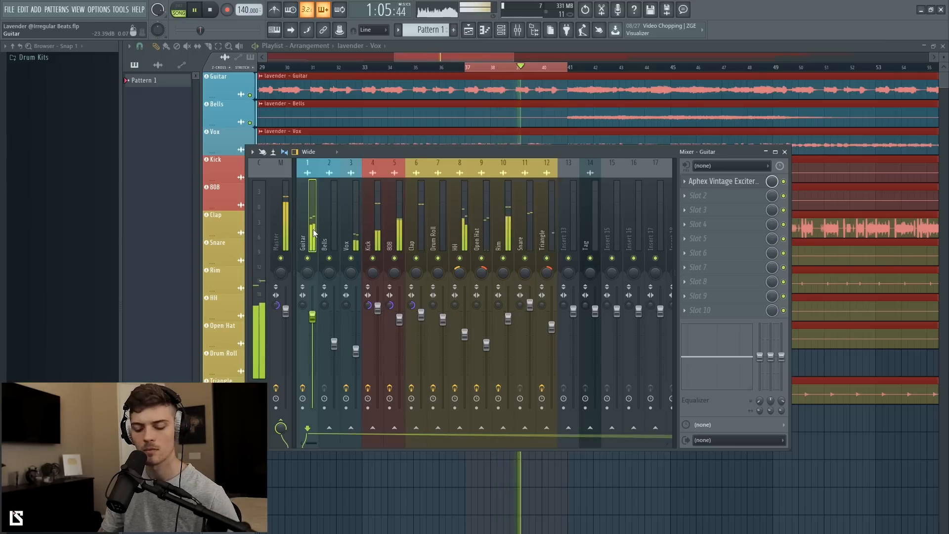
key(space)
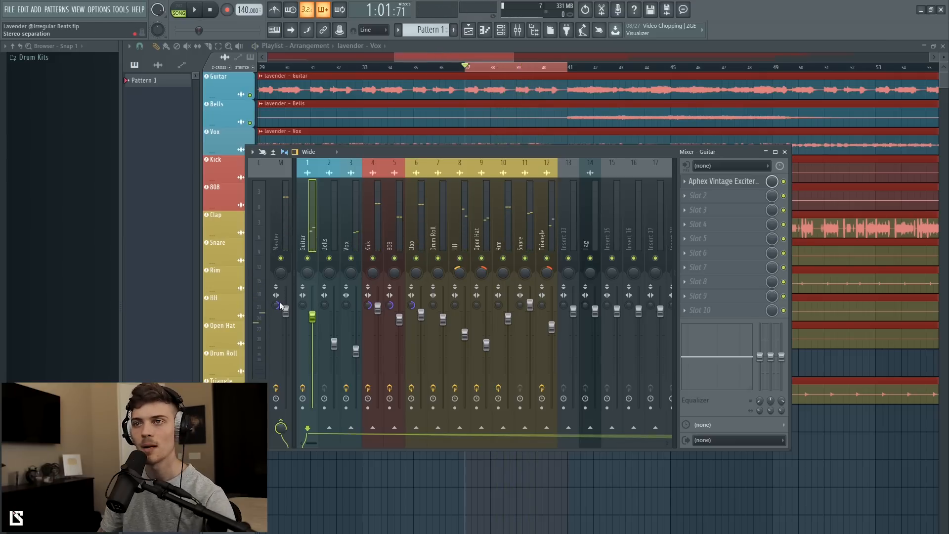
- Reset the Master's stereo separation and listen to the Vox track in solo
right_click(279, 305)
click(288, 311)
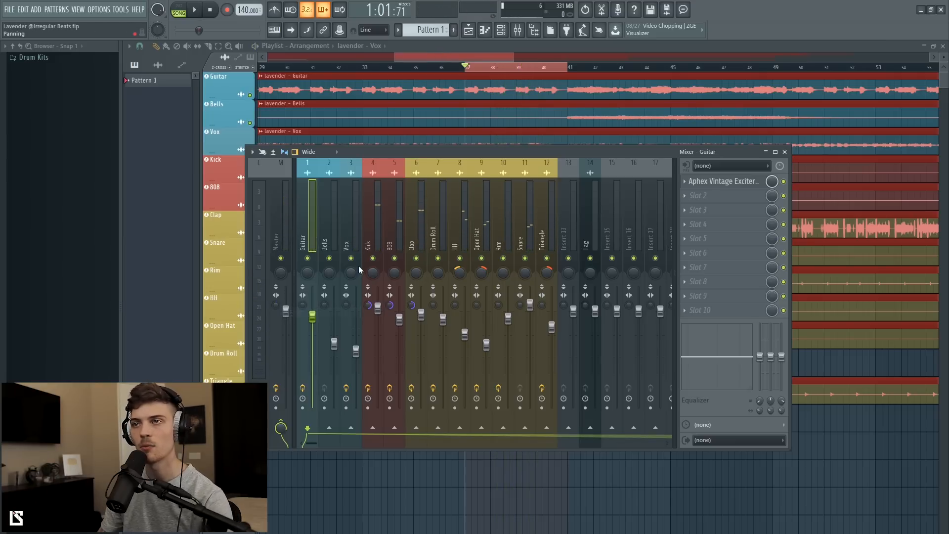
right_click(353, 260)
click(356, 243)
key(space)
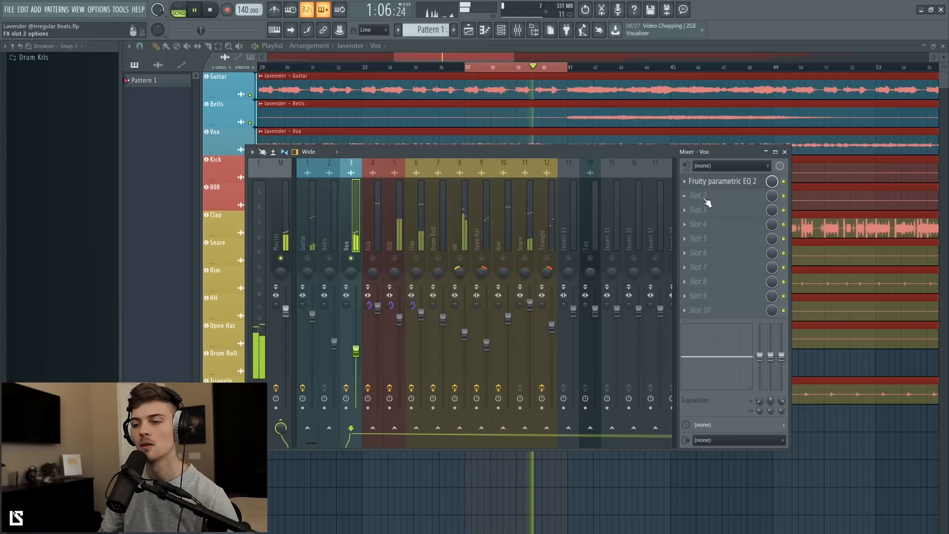
key(space)
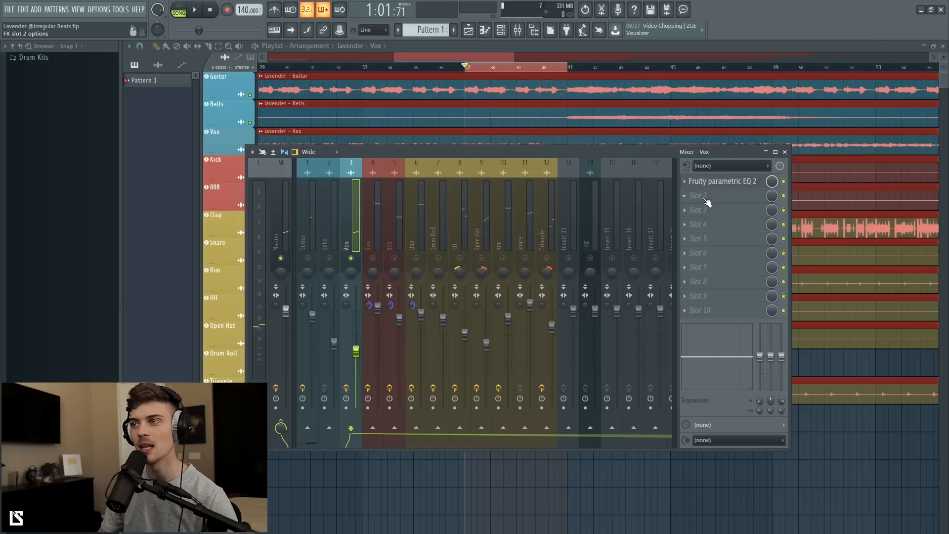
- Add Fruity Reeverb 2 to the Vox track's second effect slot
click(704, 198)
mouse_move(837, 243)
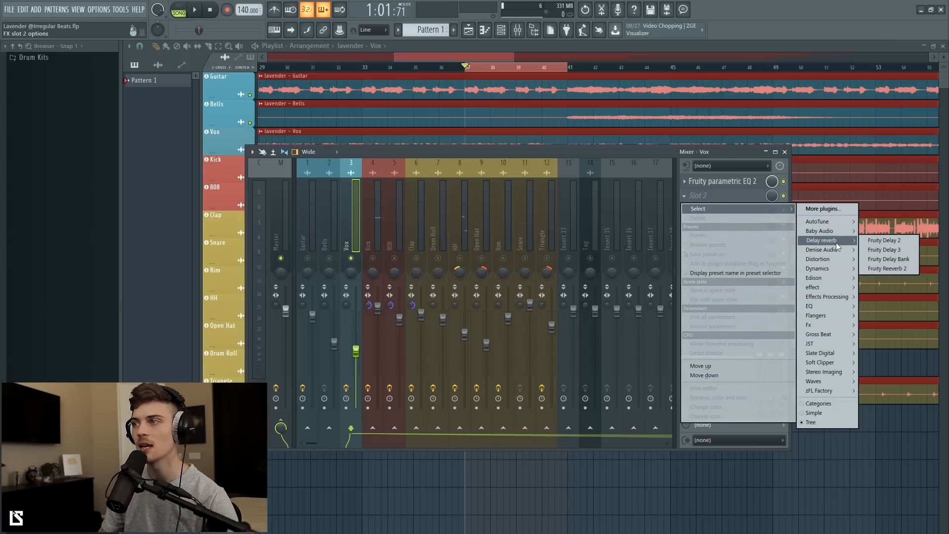
click(901, 268)
drag(312, 113, 555, 245)
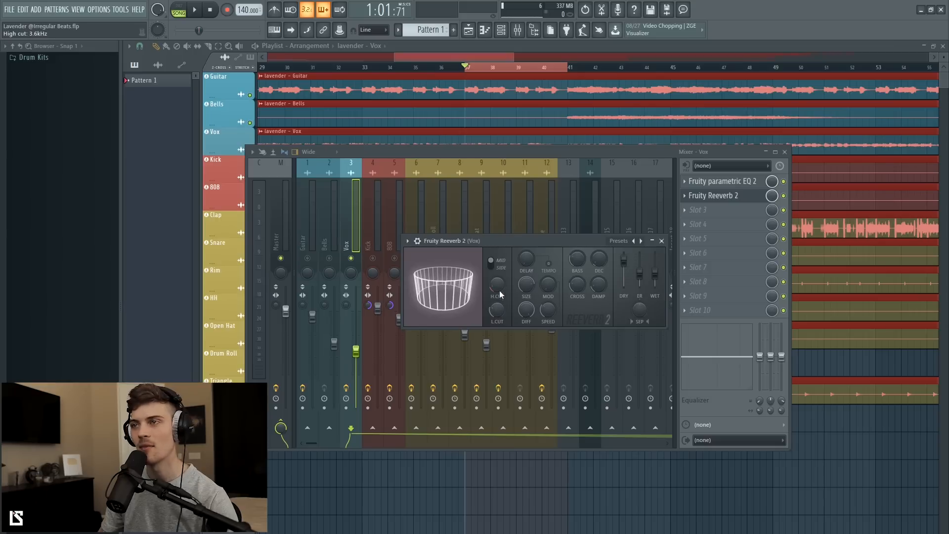
- Set the Vox reverb's decay time to 8.7 seconds, adjust its high cut and set the wet level to 23% during playback
click(195, 10)
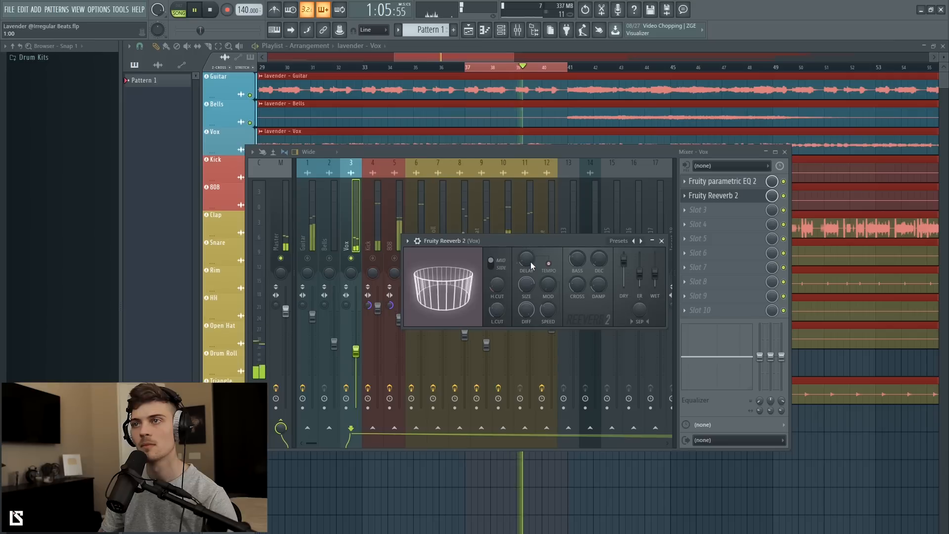
drag(599, 259, 600, 227)
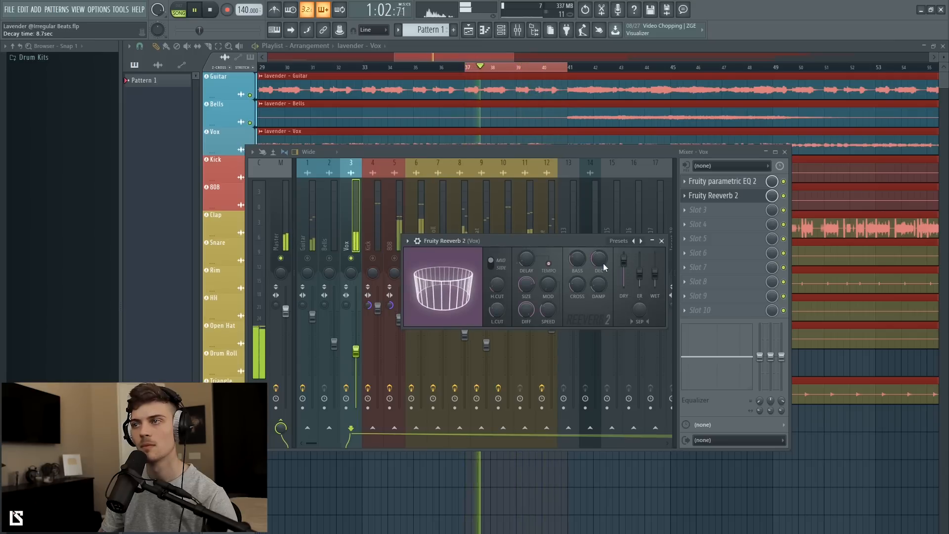
drag(655, 274, 655, 266)
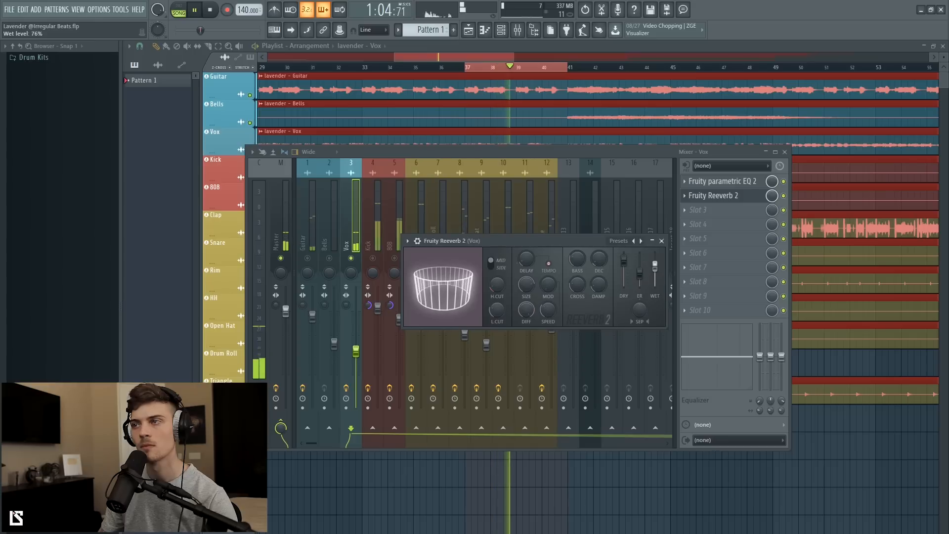
drag(499, 285, 498, 275)
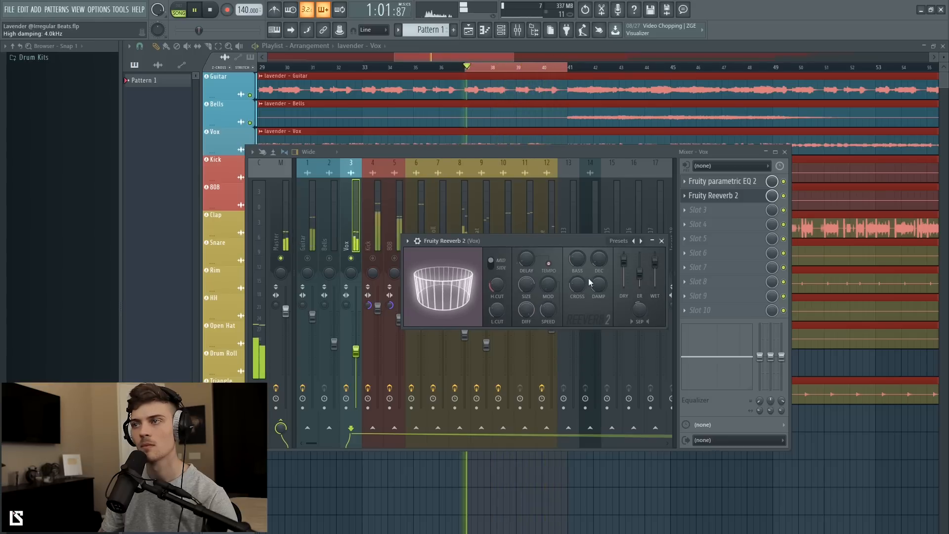
drag(655, 259, 655, 280)
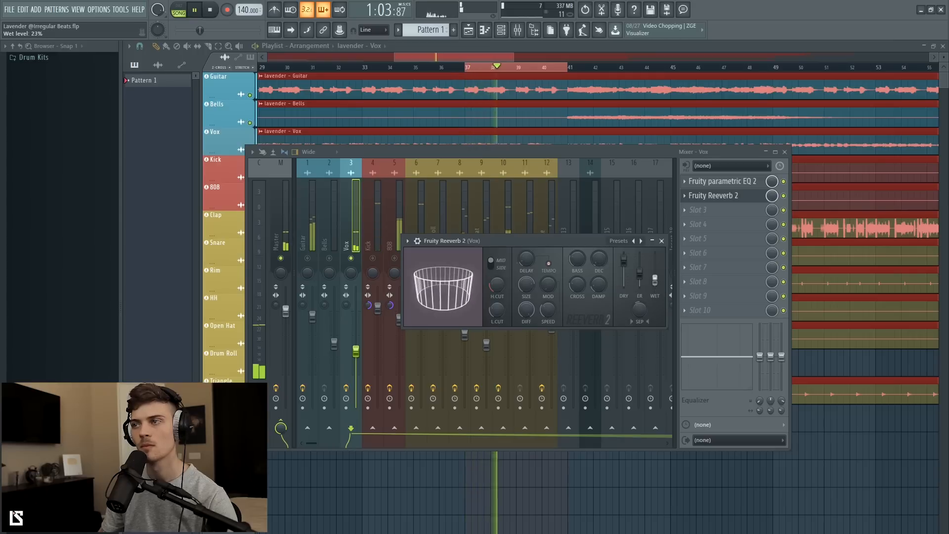
click(661, 241)
key(space)
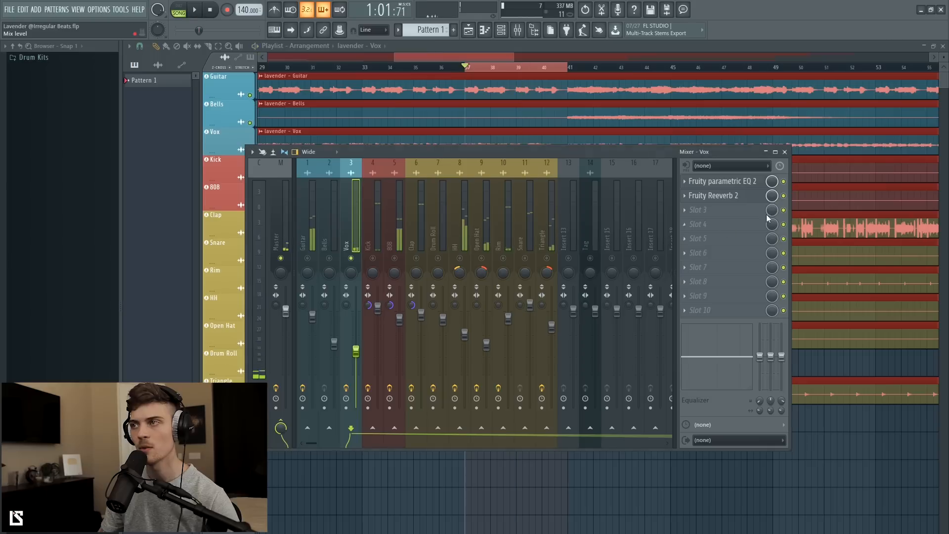
- Compare the soloed Vox with Fruity Reeverb 2 bypassed and enabled during playback
key(space)
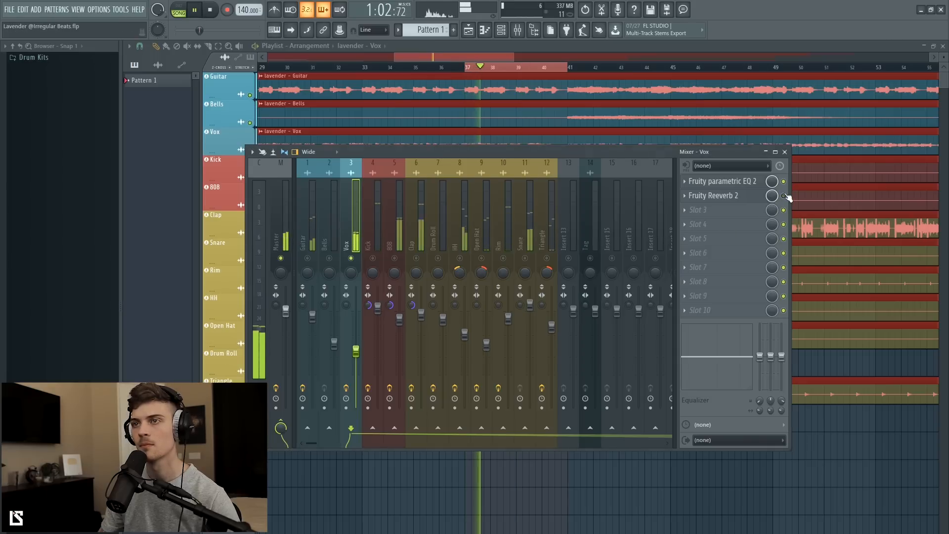
key(space)
key(space)
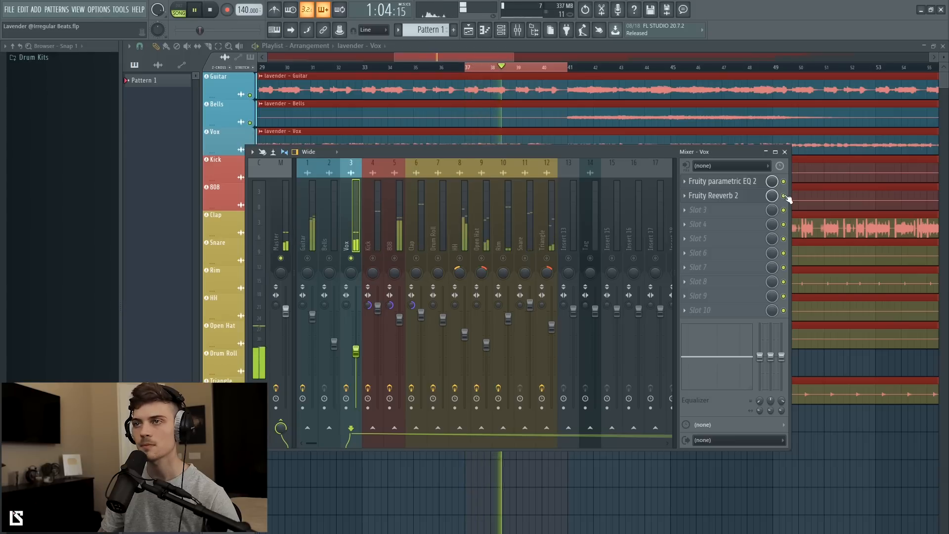
- Unmute the Guitar and Bells alongside the soloed Vox and raise the Vox volume slightly during playback
key(space)
click(308, 259)
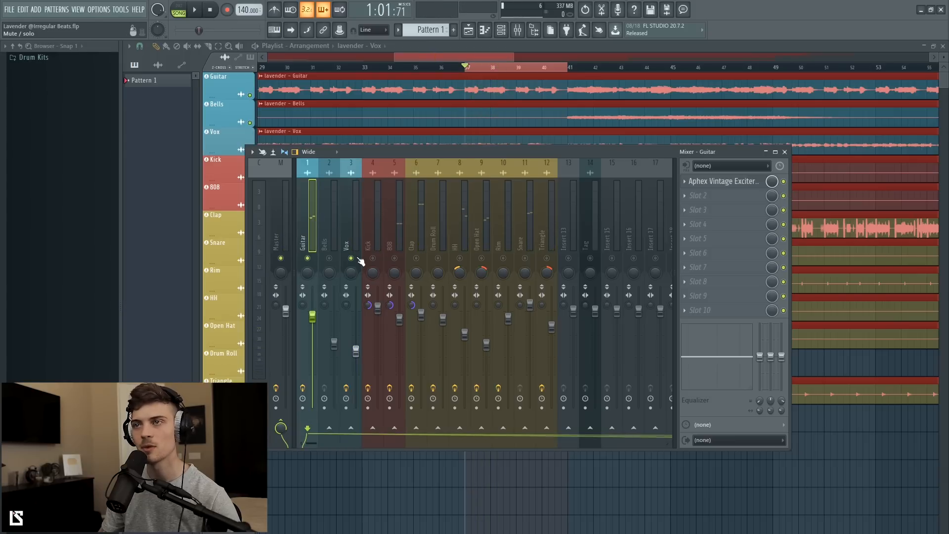
key(space)
click(354, 241)
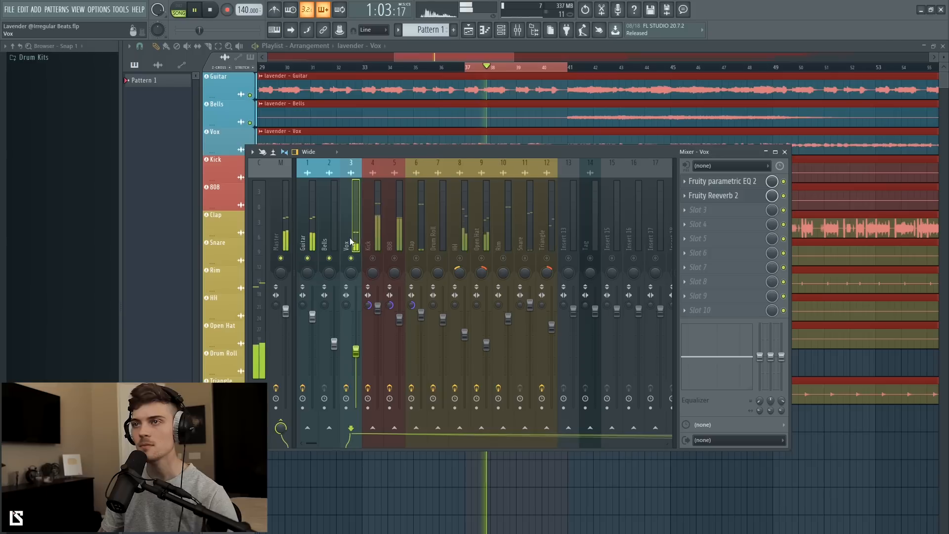
click(314, 260)
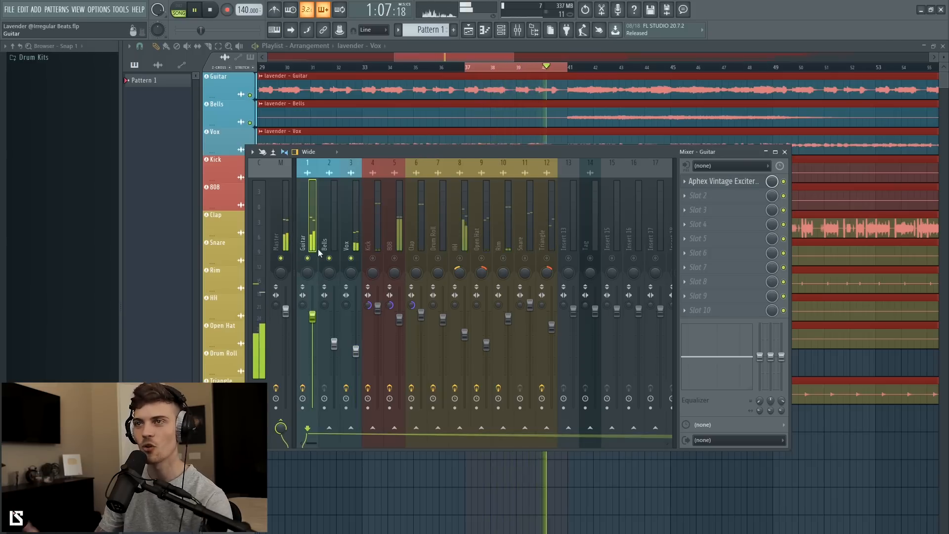
key(space)
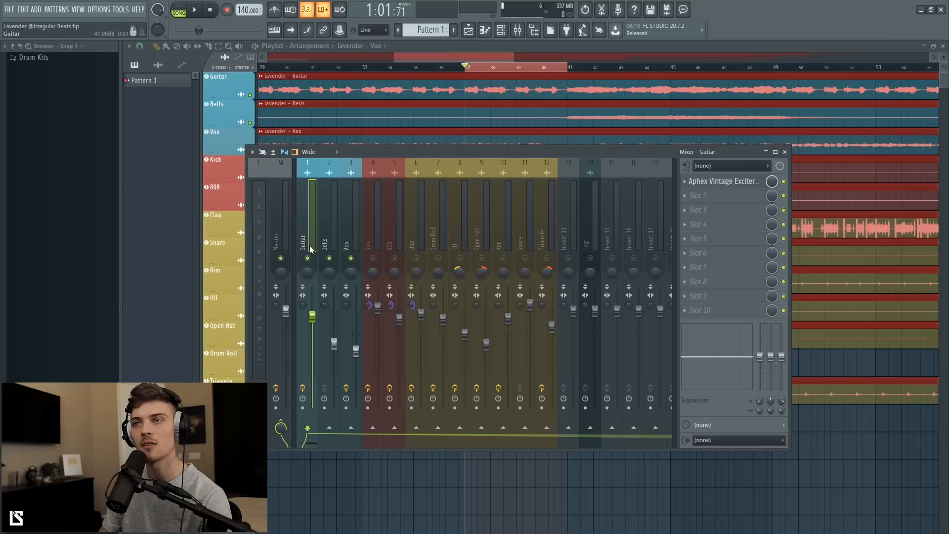
key(space)
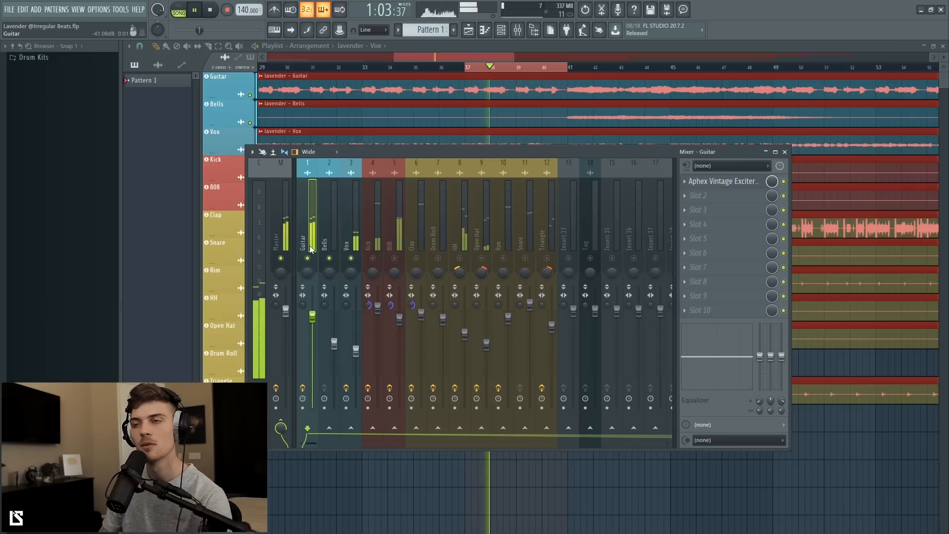
click(356, 244)
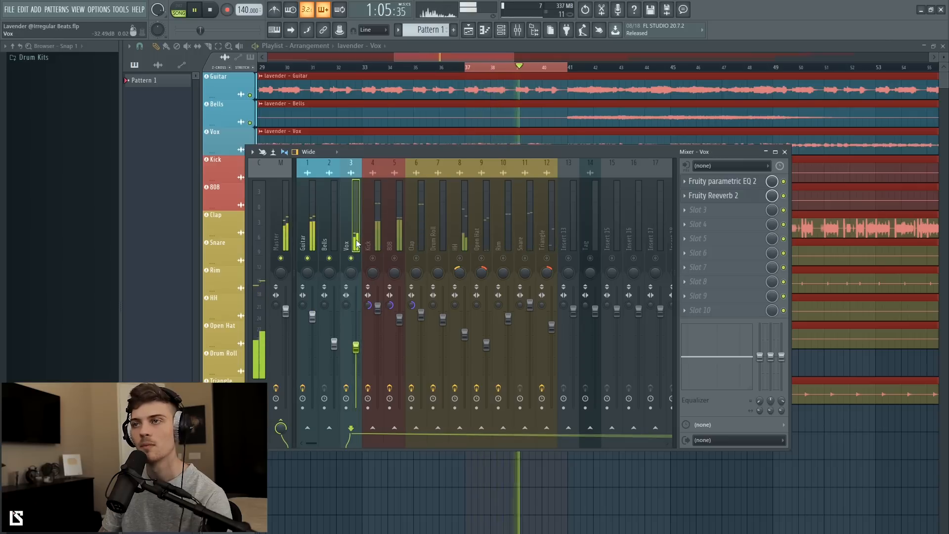
- Add Waves S1 Imager Stereo to the Vox track's third effect slot
key(space)
click(705, 210)
mouse_move(825, 396)
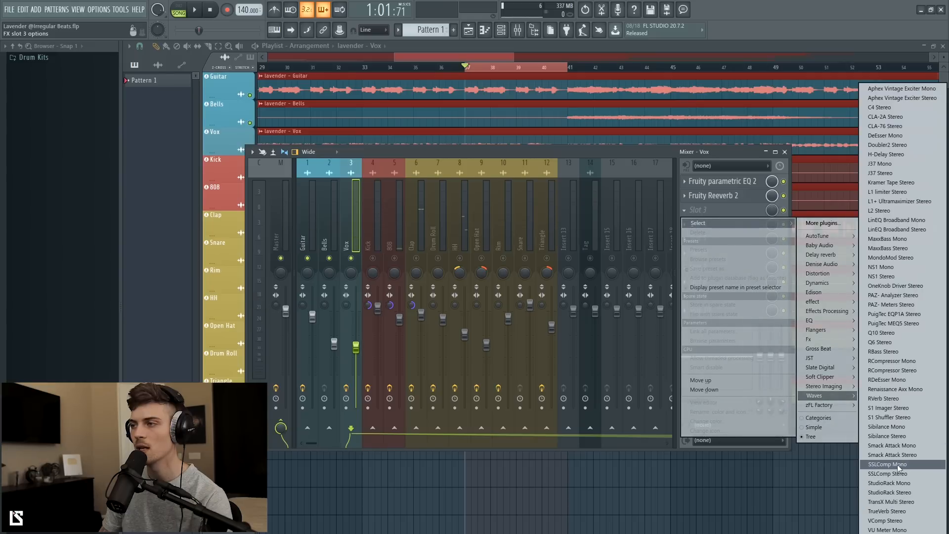
click(885, 411)
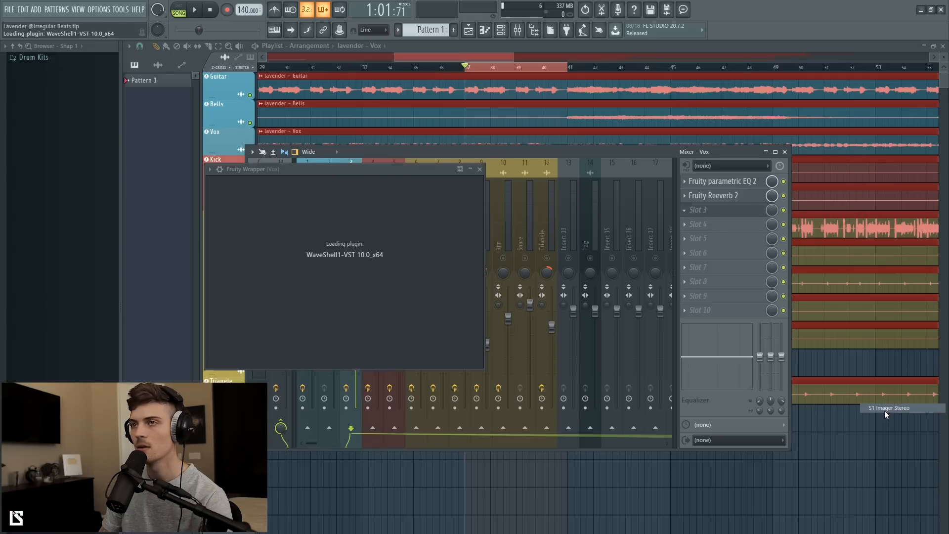
click(503, 153)
- Unsolo the Vox, play the full mix and fine-tune the 808 track's volume
right_click(351, 258)
key(space)
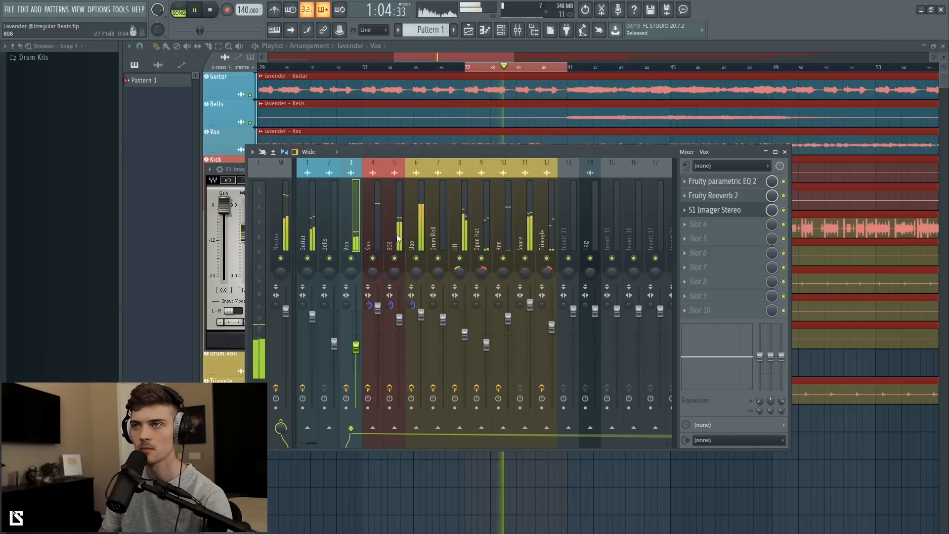
click(399, 320)
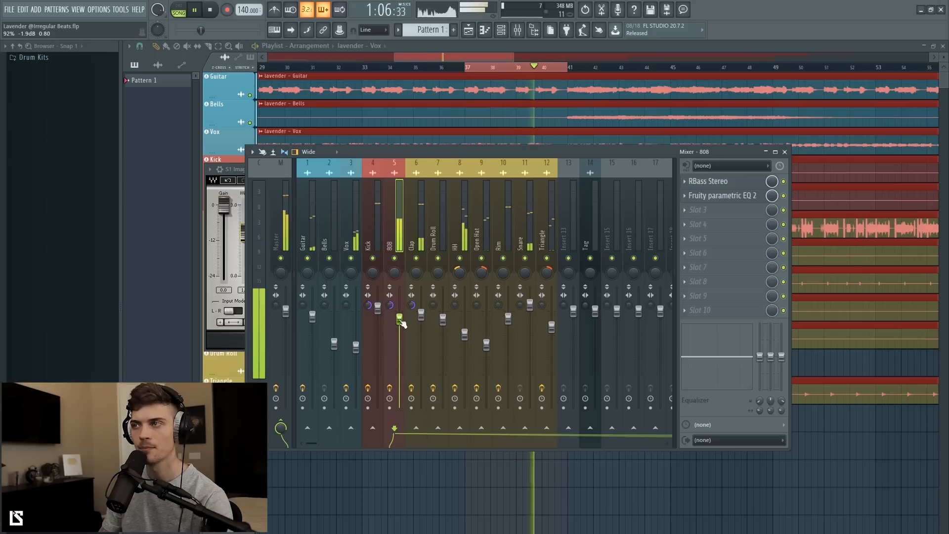
drag(399, 318, 402, 320)
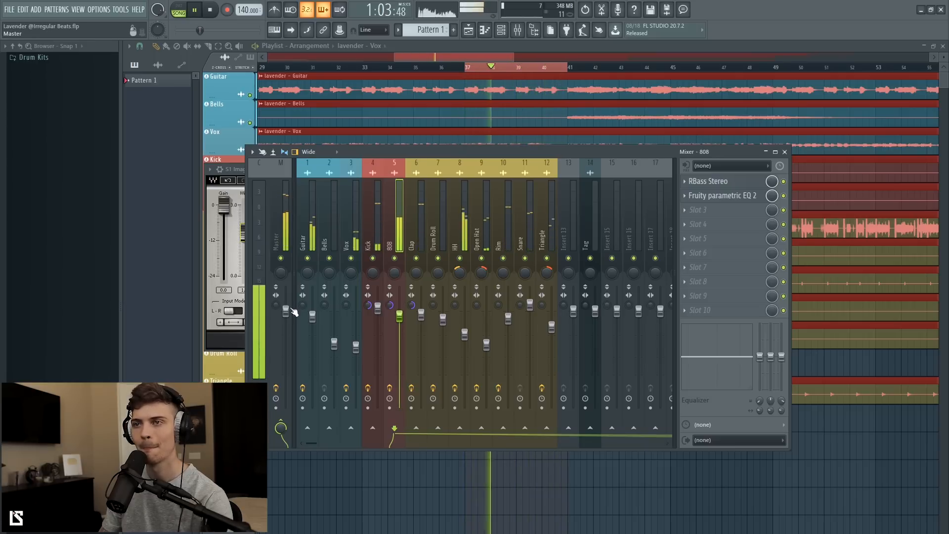
- Check the full mix with the Master's stereo separation altered and reset the separation
click(277, 307)
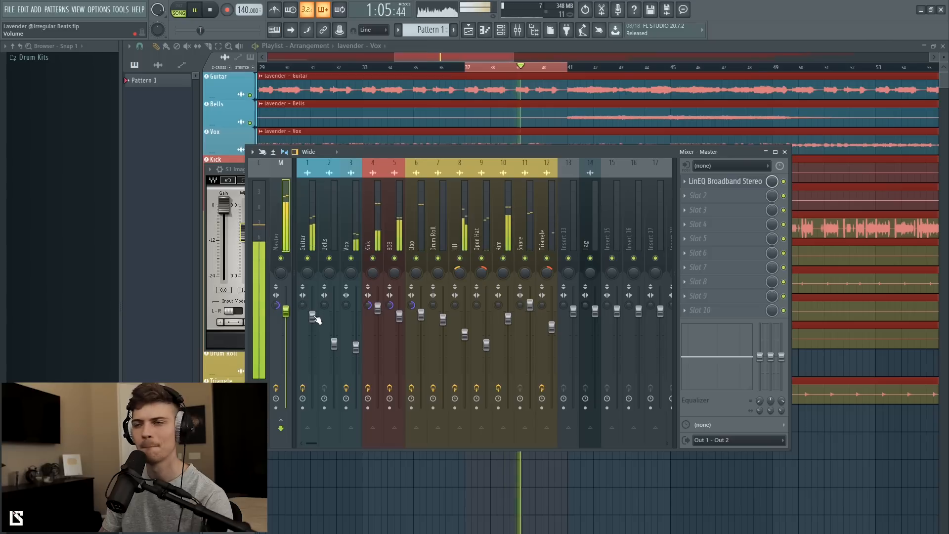
key(space)
right_click(276, 306)
click(283, 312)
- Listen to the Guitar track in solo and add Baby Audio Comeback Kid to its second effect slot
click(307, 223)
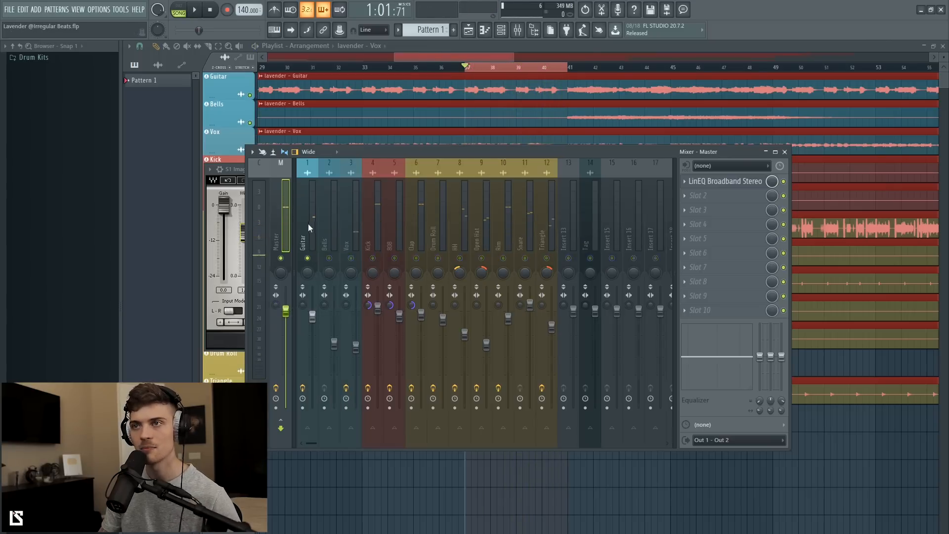
key(space)
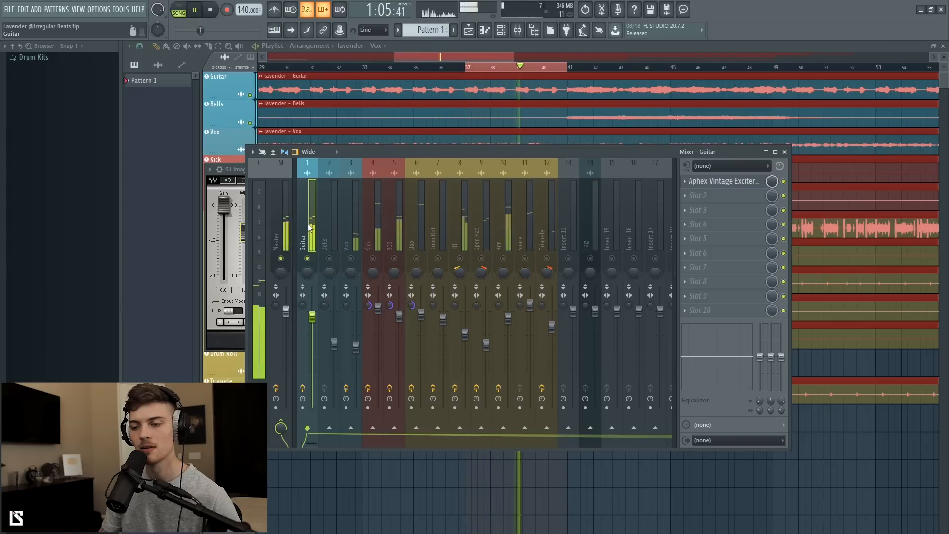
key(space)
click(728, 197)
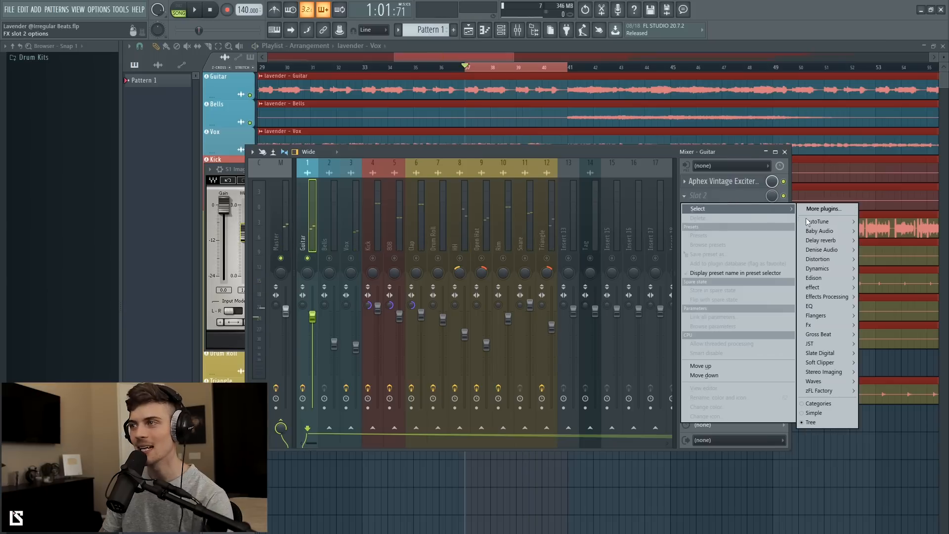
click(885, 231)
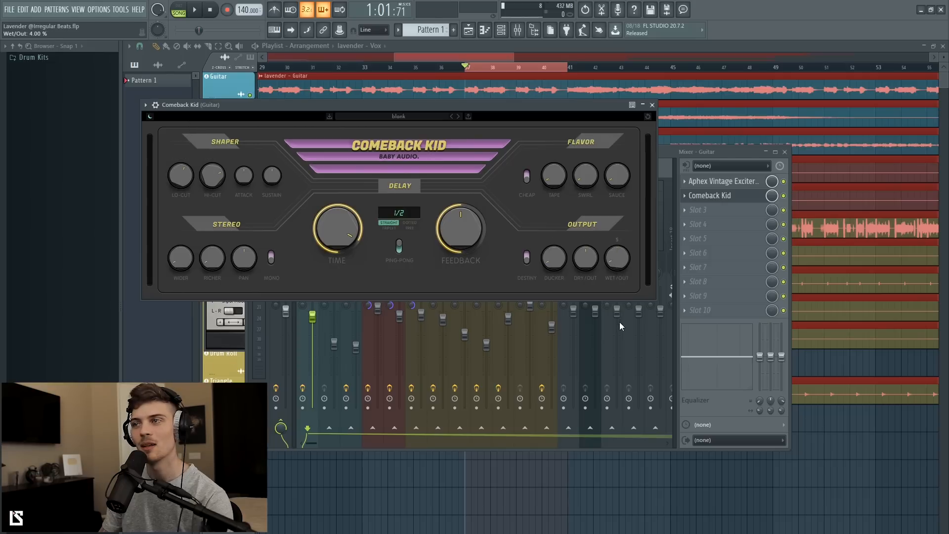
- Try low and high wet levels for the Guitar's Comeback Kid delay during playback and set it to about 27%
click(195, 15)
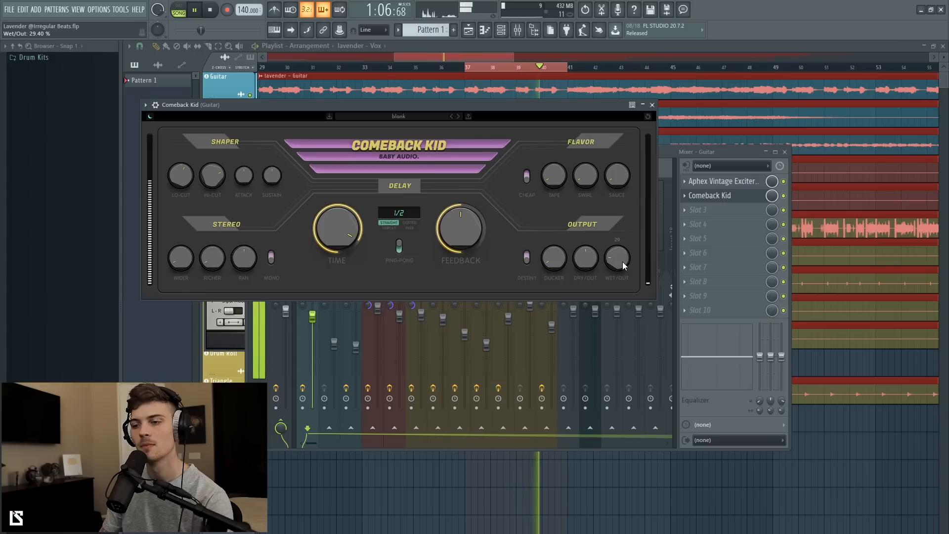
drag(622, 262, 622, 211)
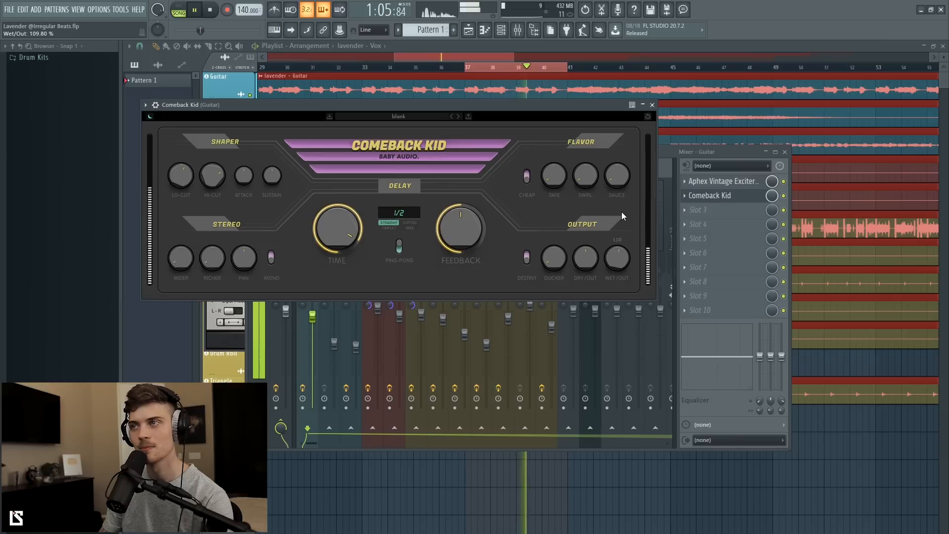
drag(621, 212, 621, 298)
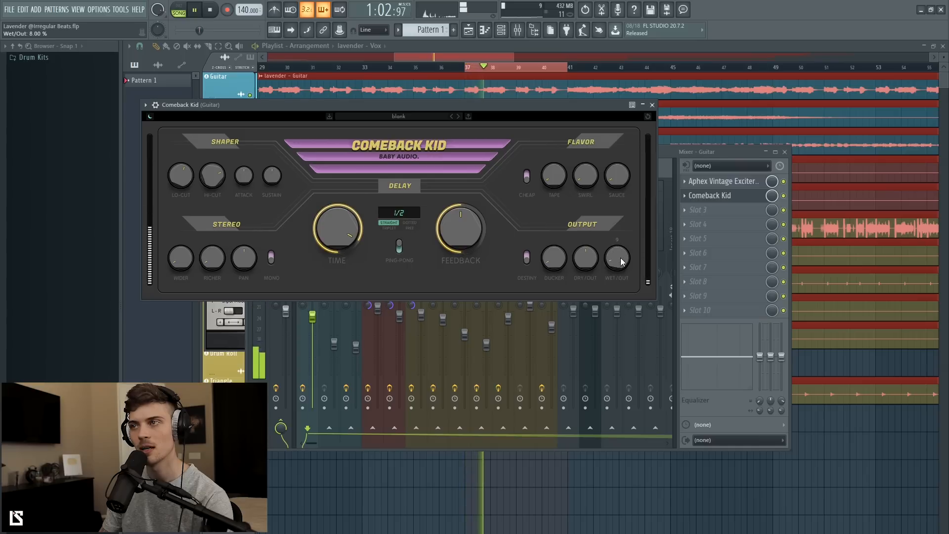
drag(624, 255, 625, 247)
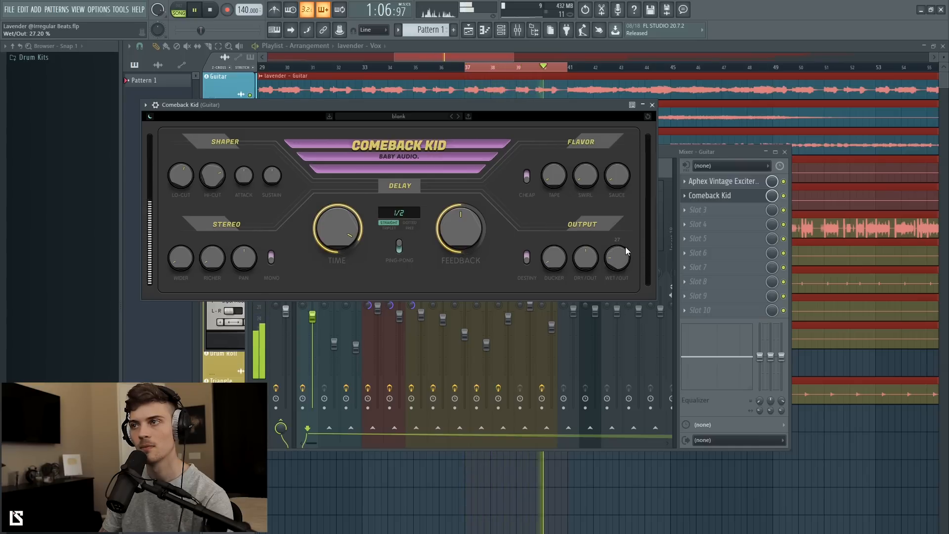
click(652, 104)
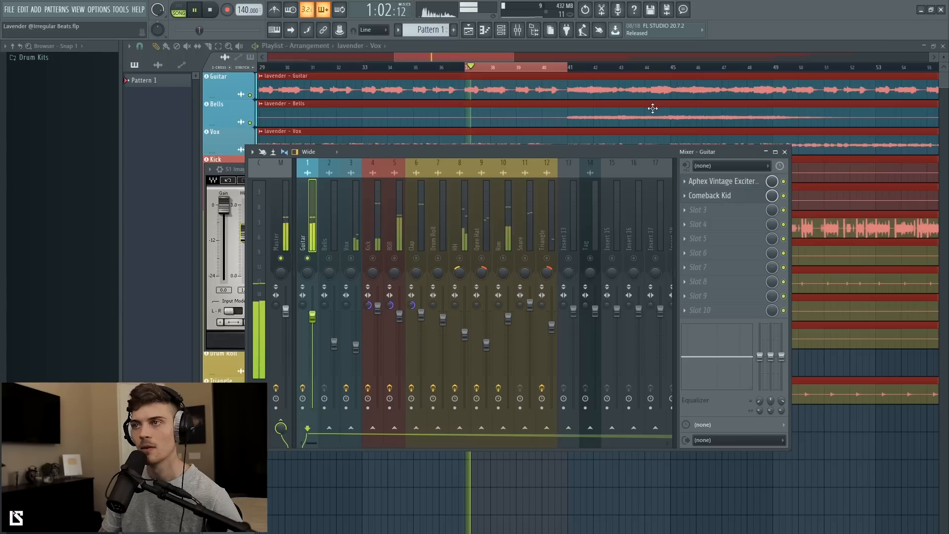
- Listen to the Guitar with its exciter and Comeback Kid bypassed, and add Waves NS1 Stereo to the fourth effect slot
key(space)
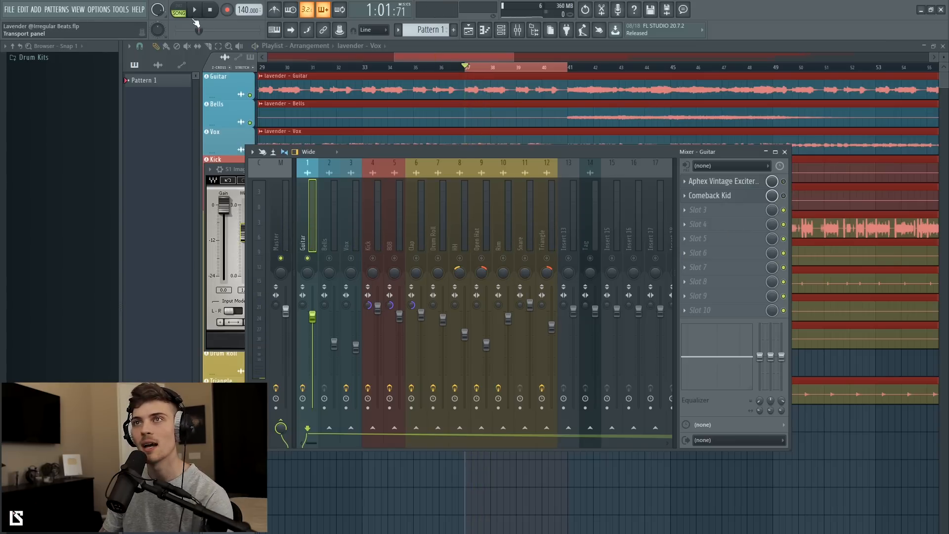
key(space)
click(212, 12)
click(698, 224)
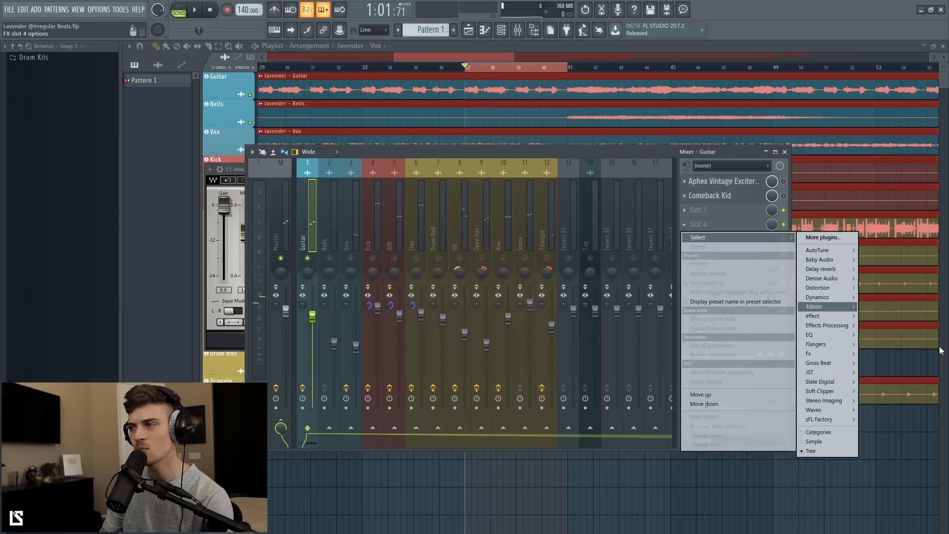
mouse_move(844, 407)
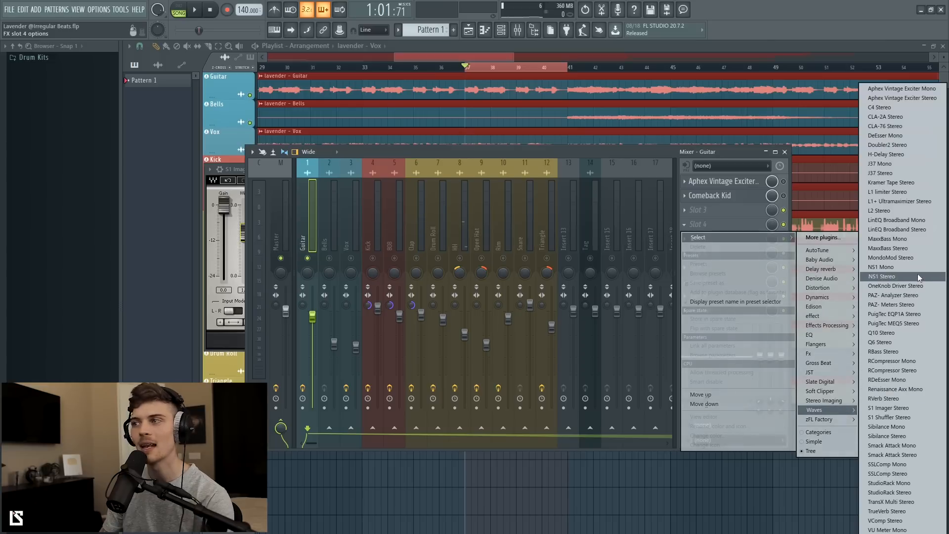
click(890, 276)
- Try NS1 noise suppression on the soloed Guitar during playback at 75.4 and at 46.7
drag(247, 135, 329, 175)
drag(383, 362, 376, 233)
click(195, 10)
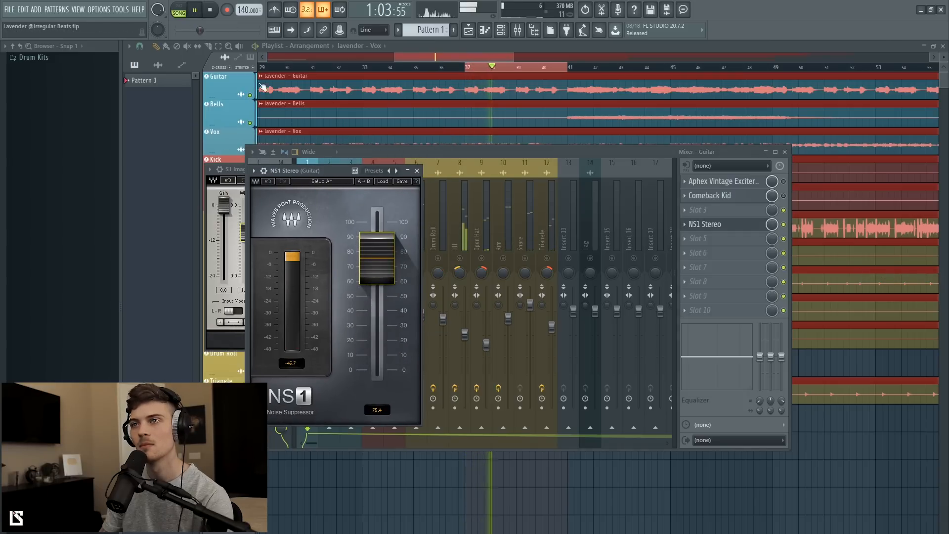
drag(378, 260, 377, 302)
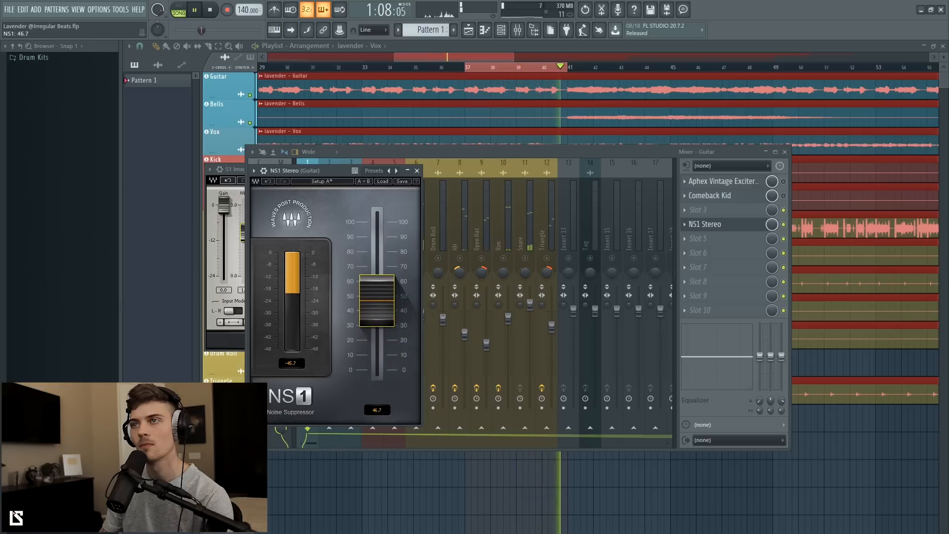
click(443, 152)
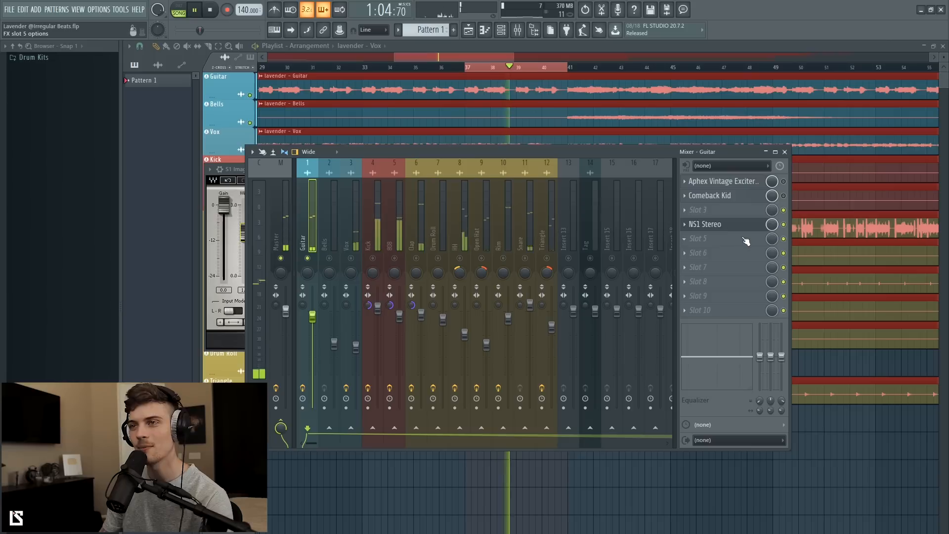
- Play the full mix, bypass NS1 and re-enable Comeback Kid and Aphex Vintage Exciter on the Guitar, and solo the Guitar again
key(space)
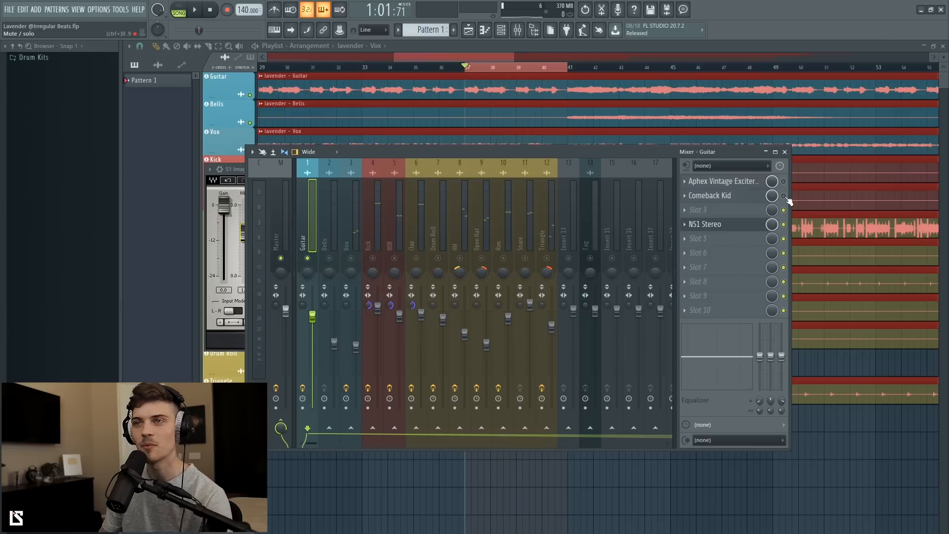
key(space)
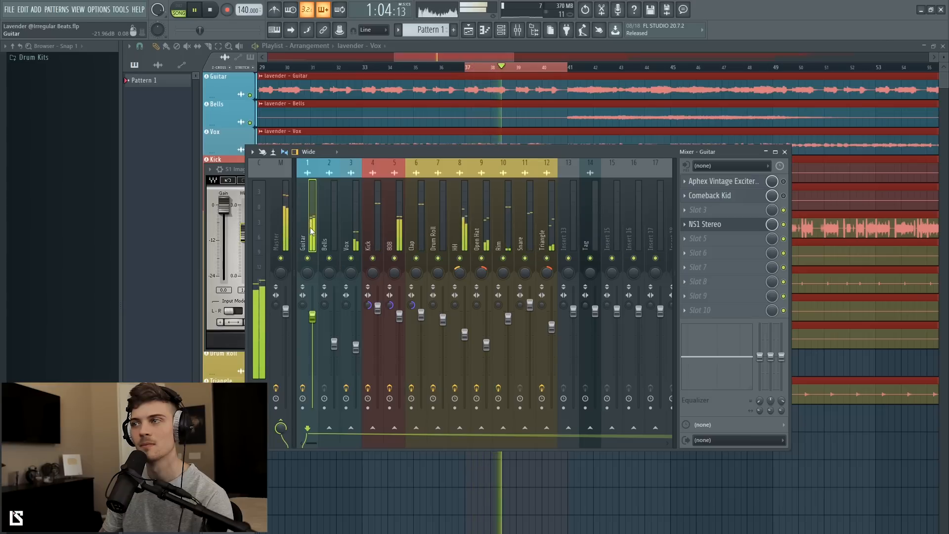
click(784, 225)
click(784, 196)
click(784, 182)
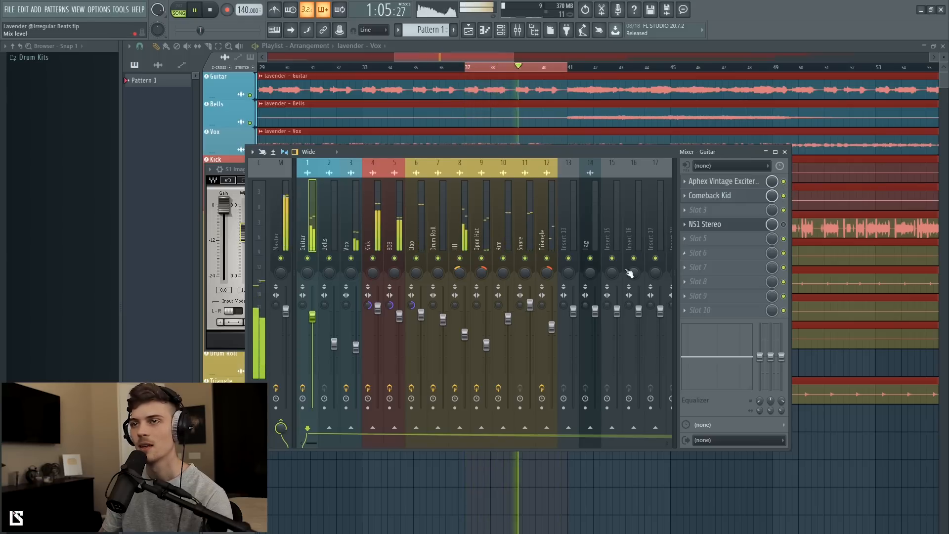
key(space)
right_click(308, 259)
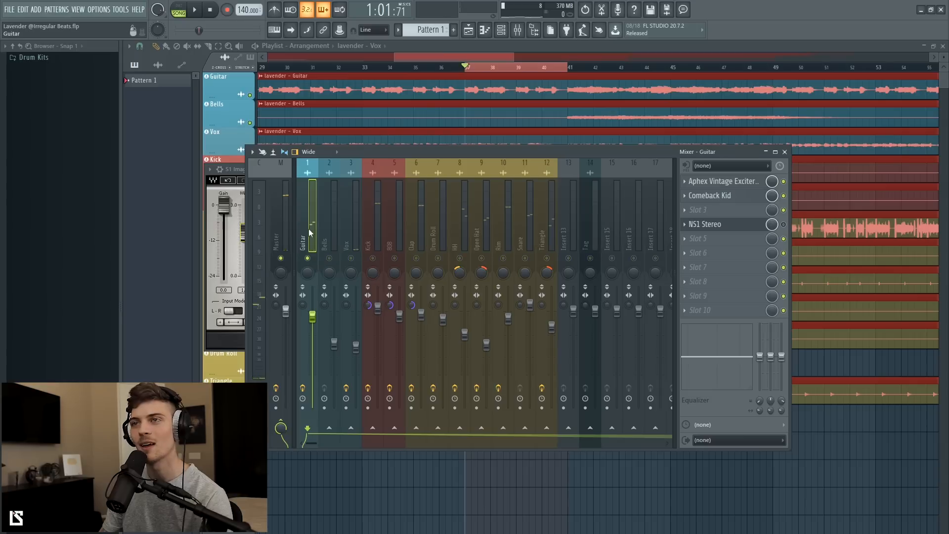
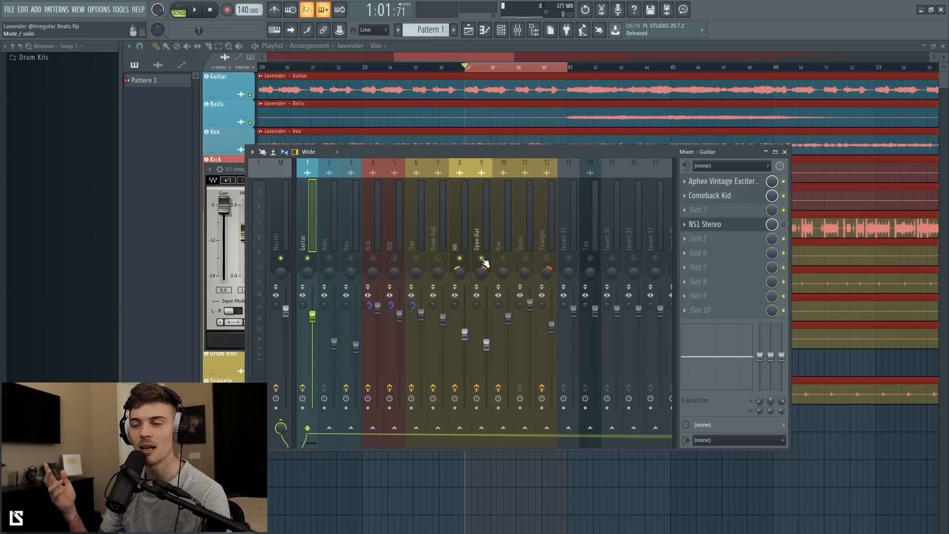
- Delete the NS1 Stereo plugin from the Guitar track and return to the start of the playlist
click(685, 226)
click(705, 248)
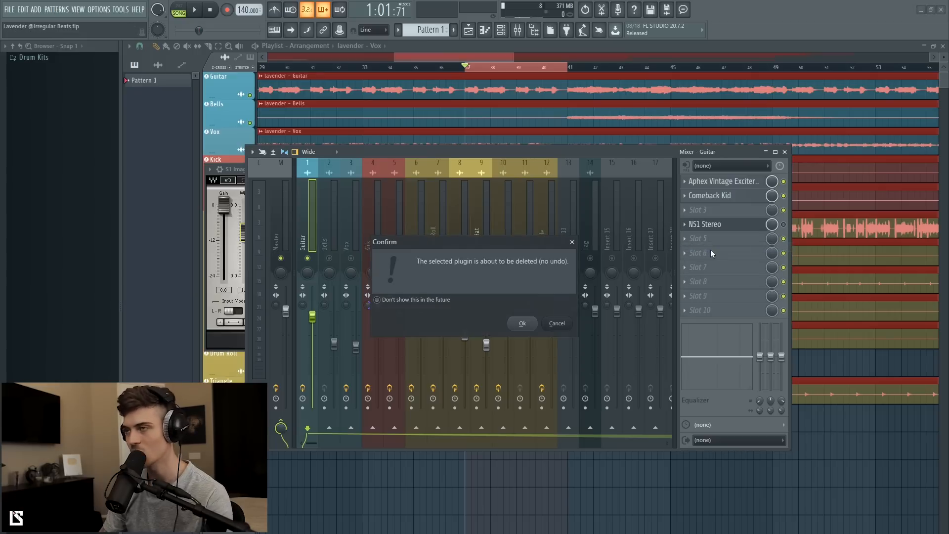
key(Return)
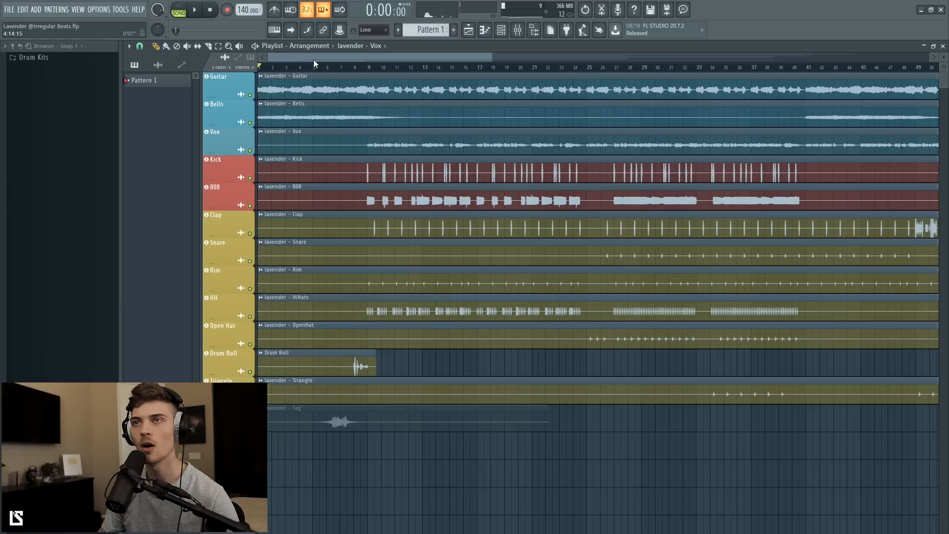
scroll(313, 59, up, 3)
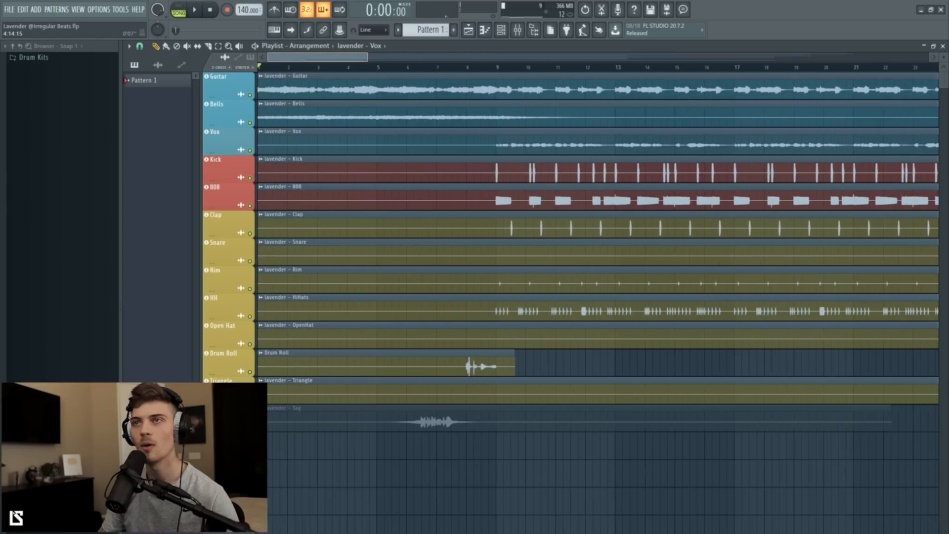
- Select bars 1 to 8 in the playlist, listen to the soloed Bells, and unmute the Guitar alongside them
drag(260, 70, 525, 89)
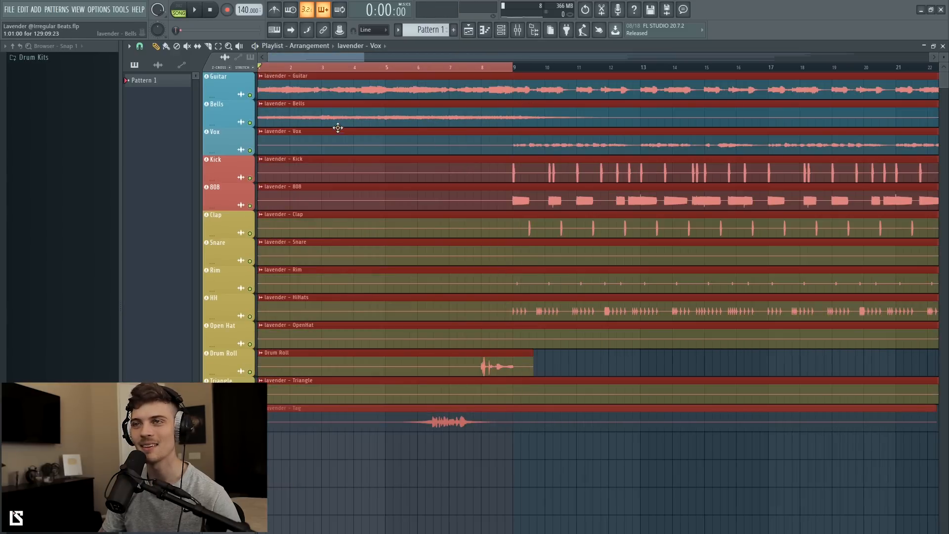
right_click(250, 123)
key(space)
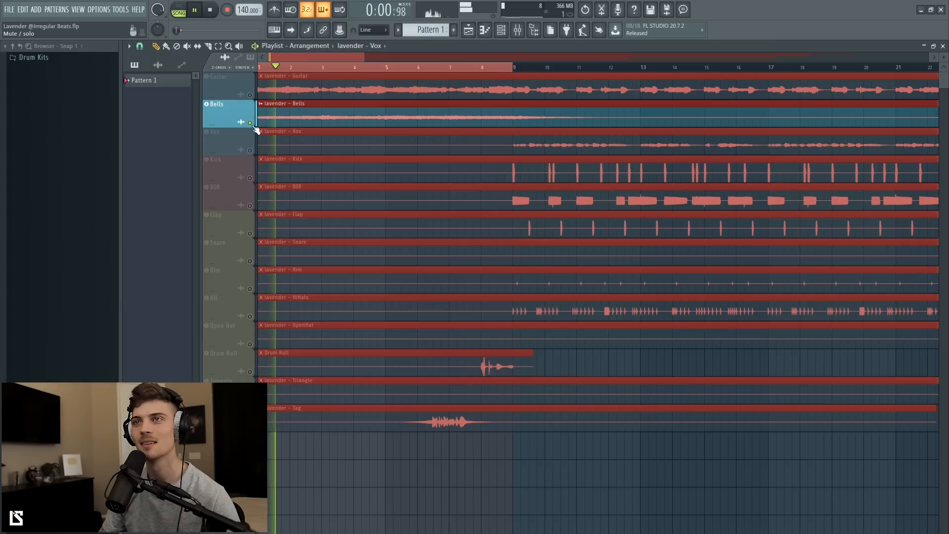
key(space)
click(249, 95)
scroll(440, 67, down, 2)
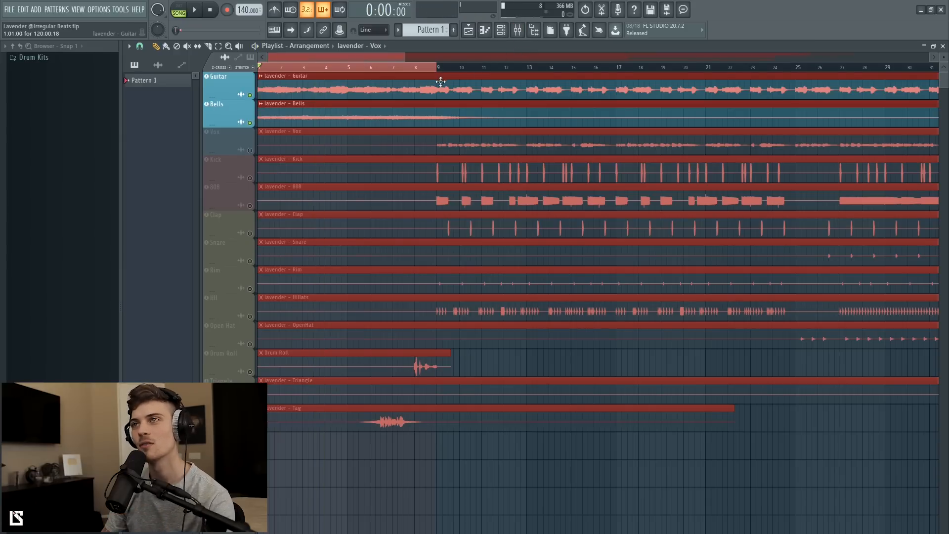
- Add the Waves NS1 Stereo plugin to the Guitar's fourth effect slot in the mixer
click(518, 32)
click(691, 239)
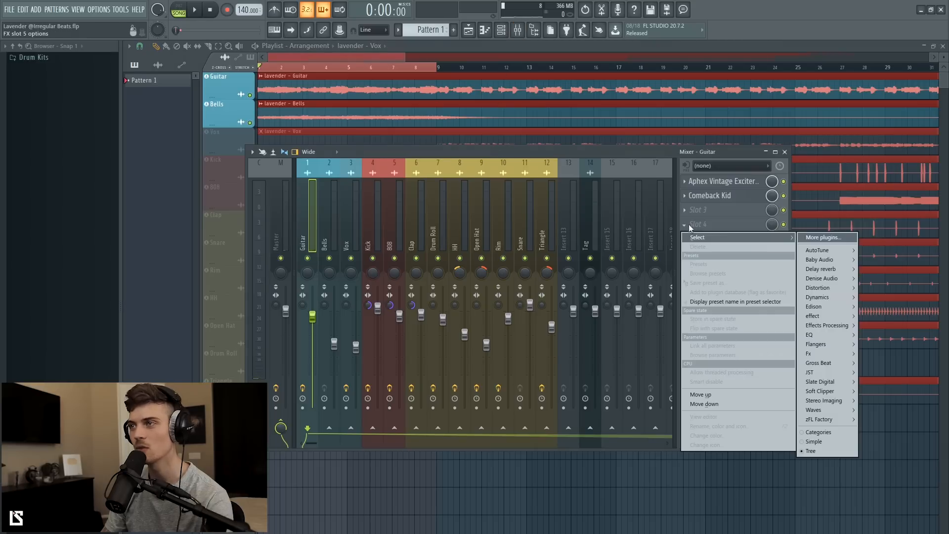
mouse_move(822, 408)
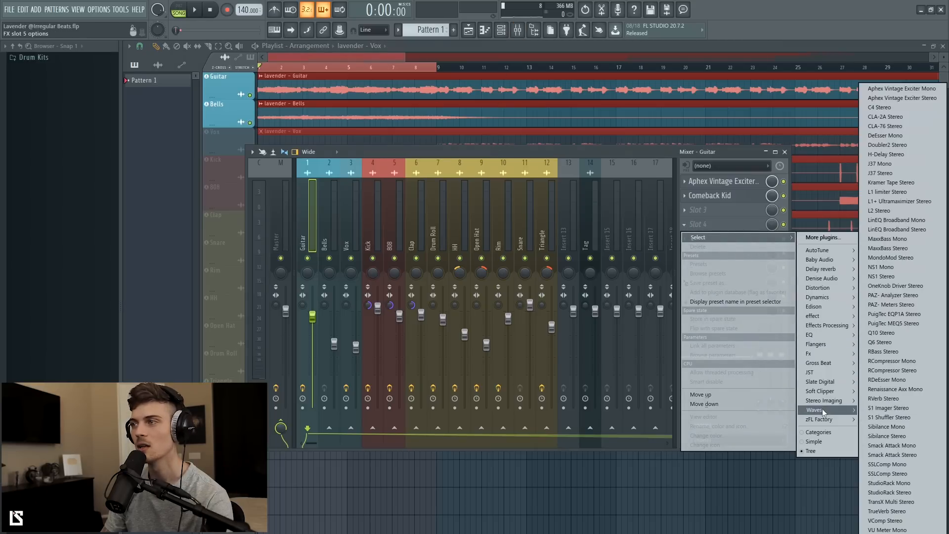
click(888, 277)
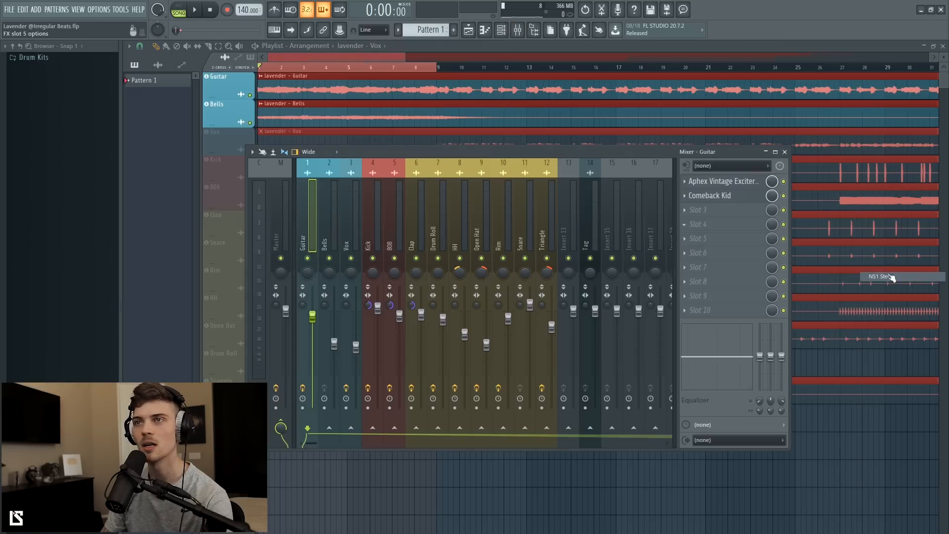
- Play the Guitar and Bells while trying NS1 suppression at 67.6, settle on a slightly lower amount, and close the plugin
drag(381, 367, 380, 266)
key(space)
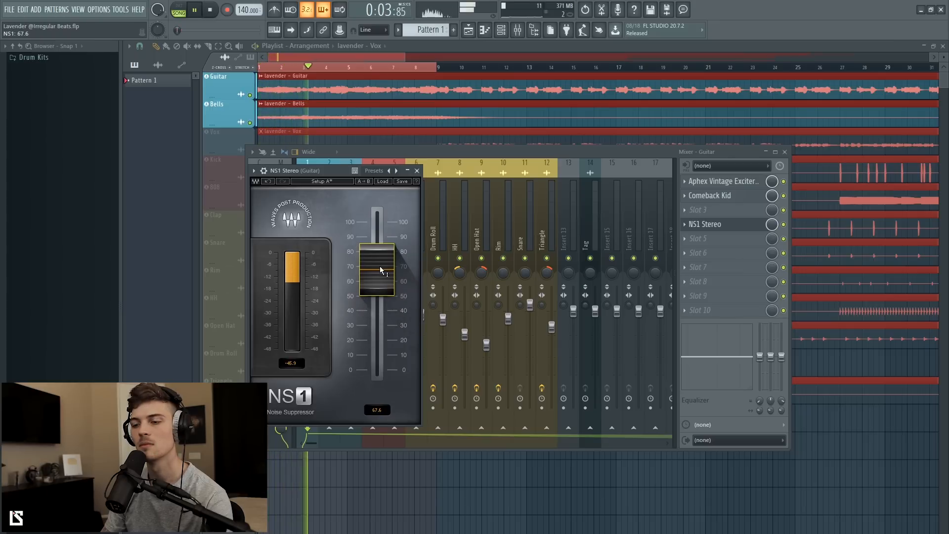
drag(380, 266, 380, 287)
key(space)
click(418, 170)
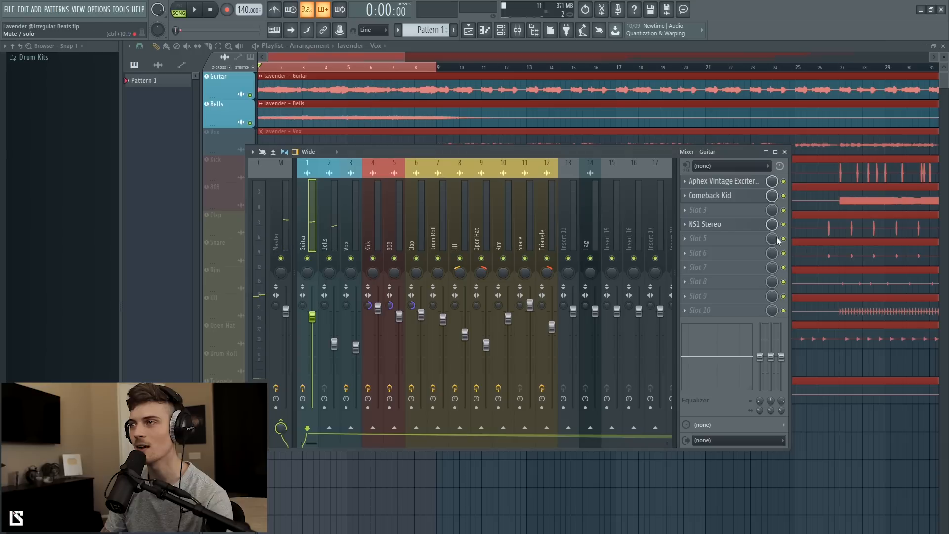
- Create an automation clip over bars 1 to 8 for the mix level of NS1 Stereo on the Guitar
right_click(774, 228)
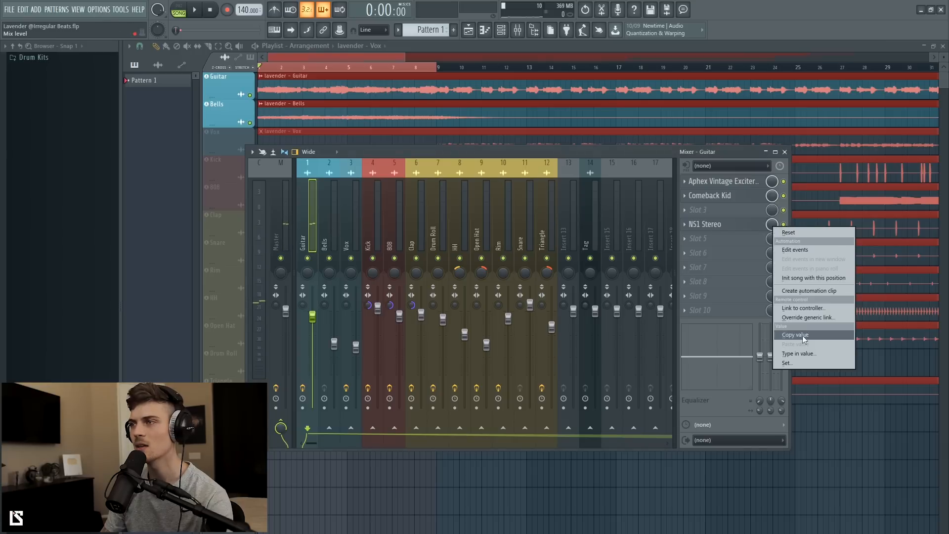
click(802, 292)
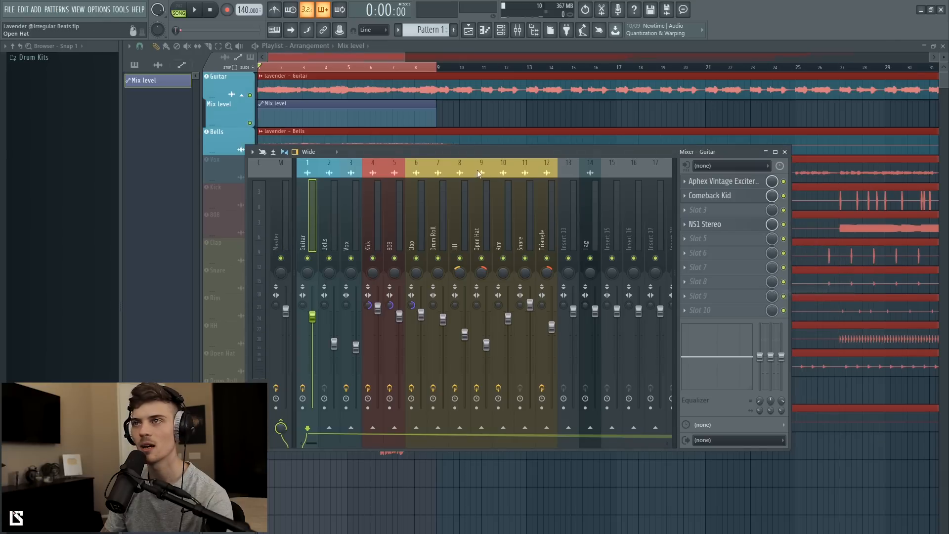
click(506, 119)
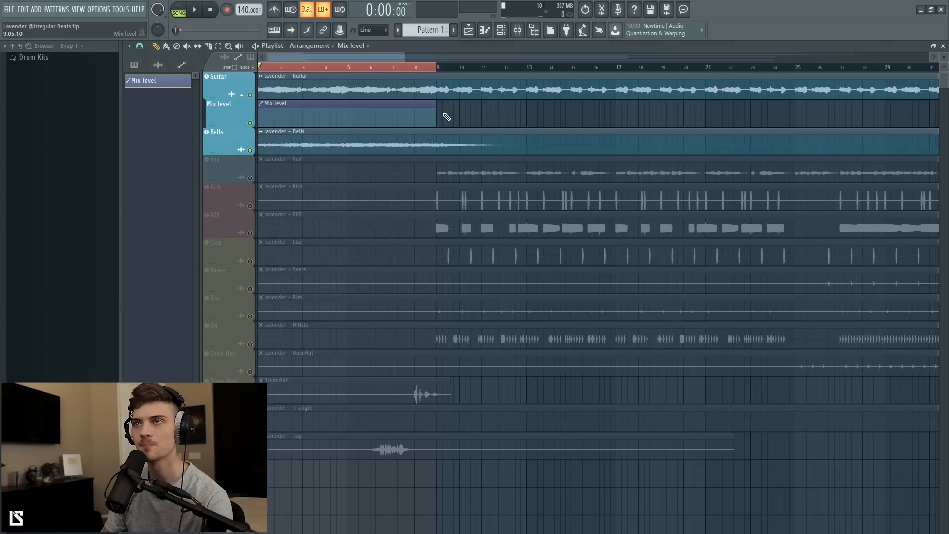
- Place a second Mix level clip at bar 9, make it unique, and flatten its automation to 0%
click(431, 68)
click(443, 110)
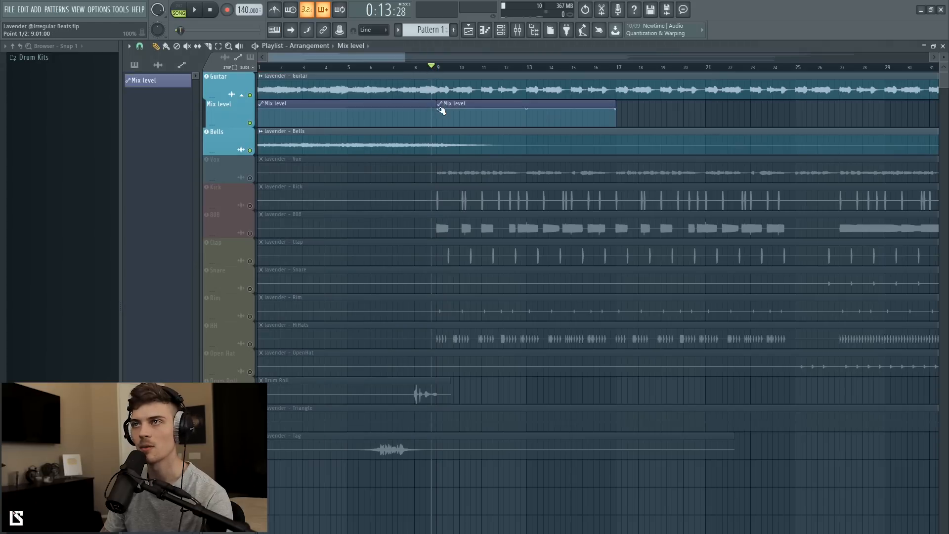
click(444, 105)
click(458, 174)
drag(441, 126, 443, 124)
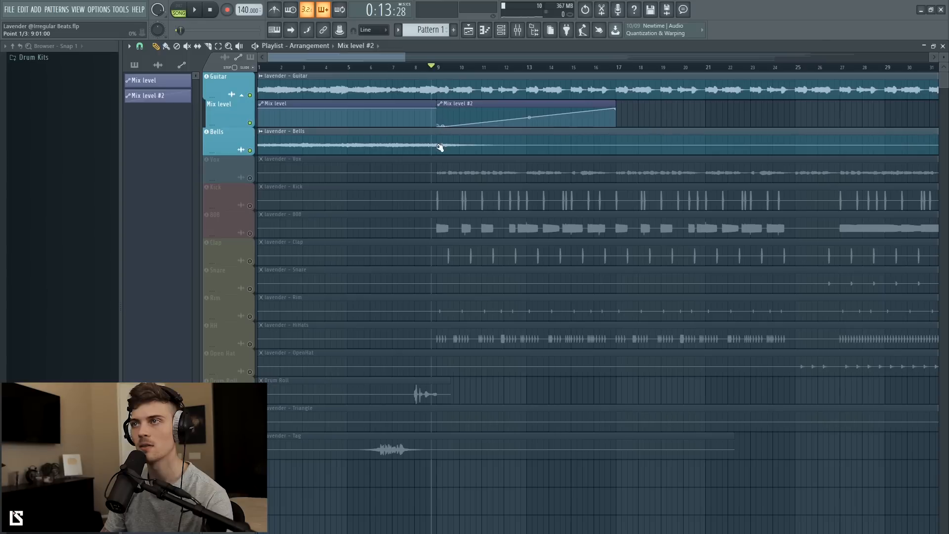
right_click(619, 110)
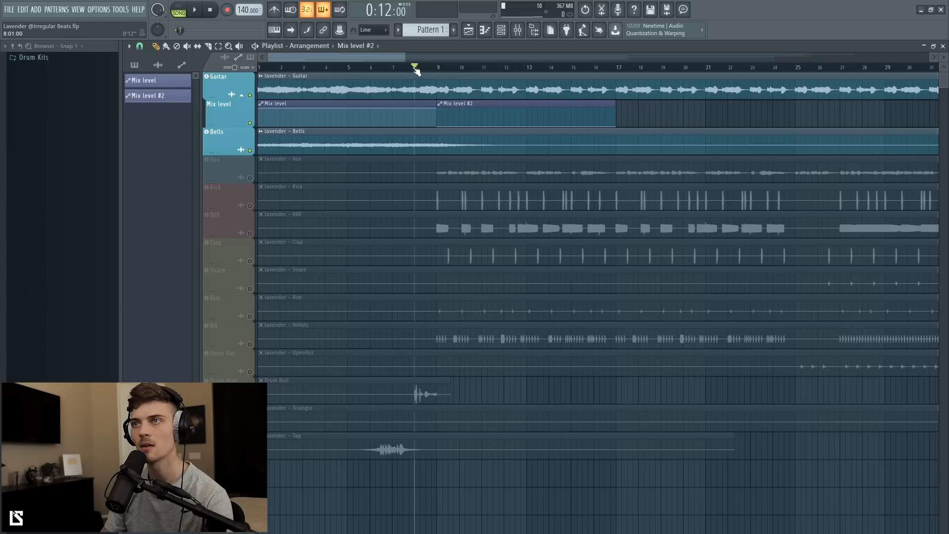
- Solo the Guitar with its Mix level automation enabled and play from bar 8 with the mixer open
right_click(252, 95)
click(250, 122)
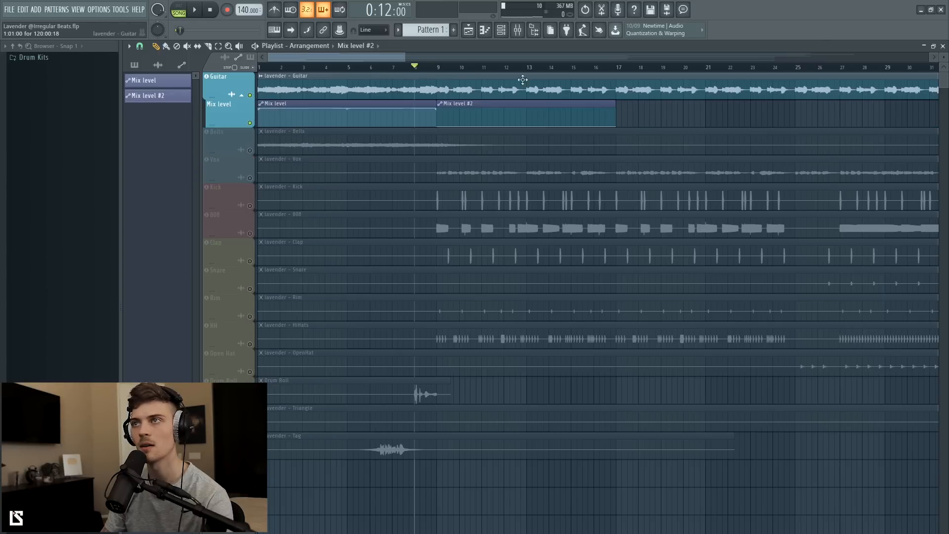
click(517, 31)
key(space)
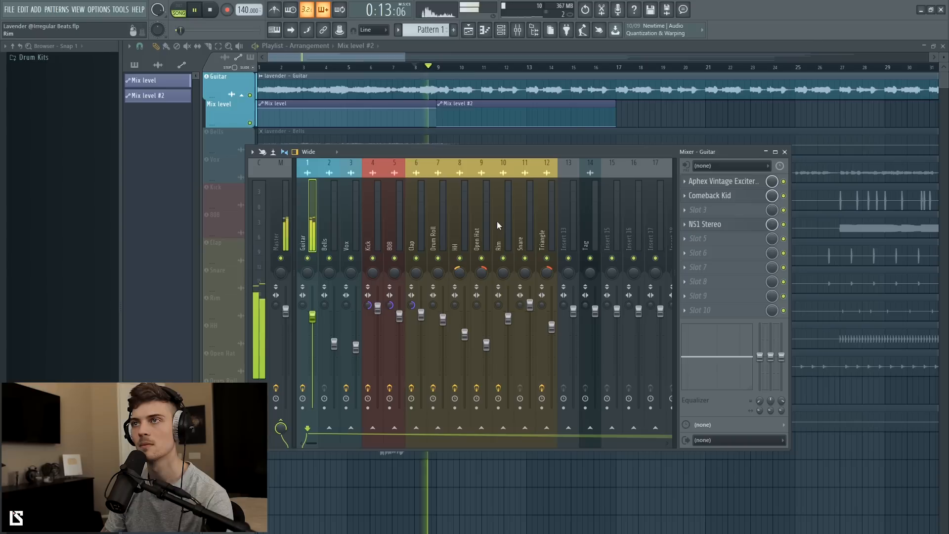
key(space)
- Build a second Guitar automation lane with Mix level #3 and Mix level clips, and repeat both lanes' clips at bars 41 and 113
drag(458, 65, 649, 57)
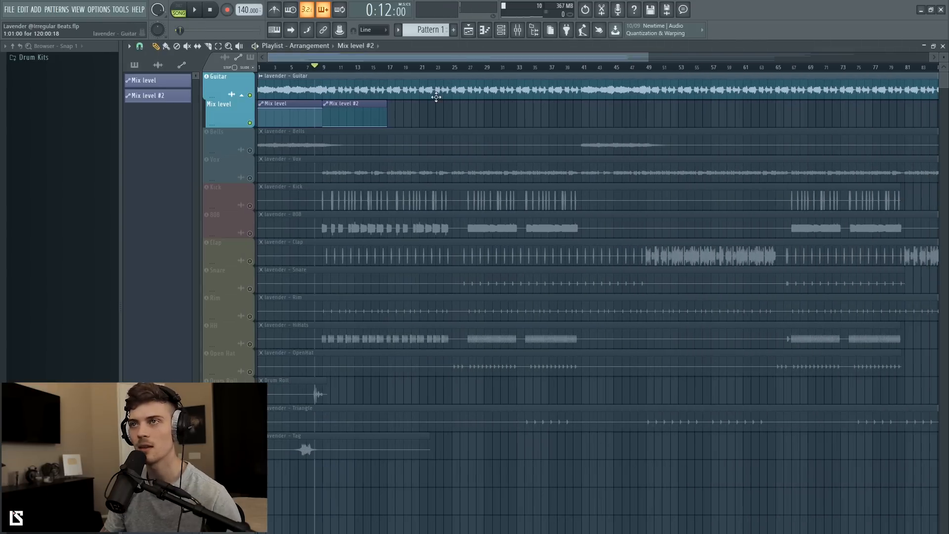
drag(416, 117, 268, 98)
drag(451, 118, 259, 100)
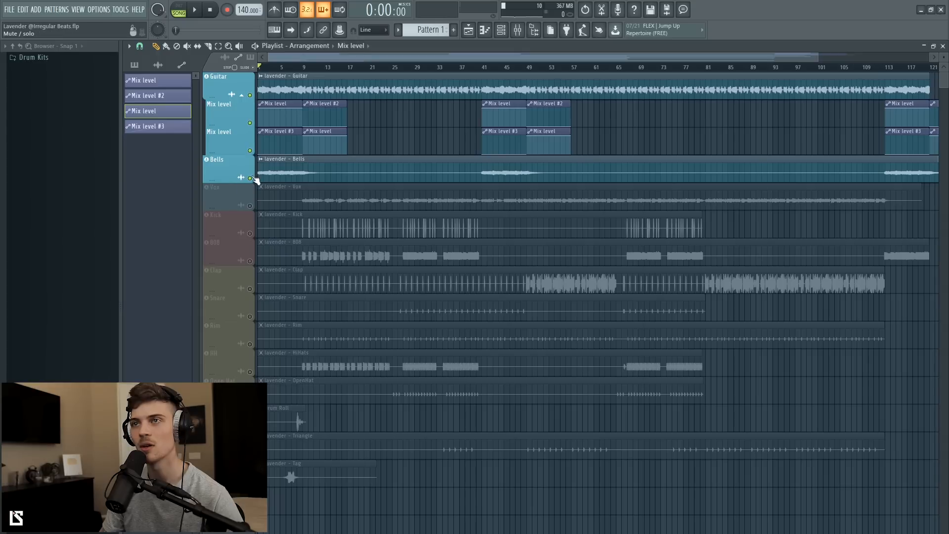
- Listen to the Bells in solo and within the full mix, ending with the Bells channel open in the mixer
right_click(251, 178)
key(space)
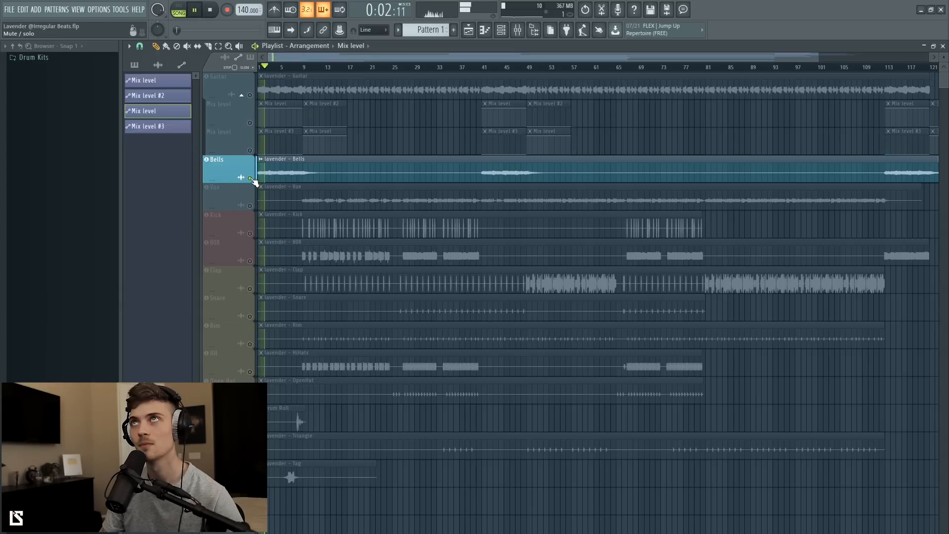
right_click(251, 178)
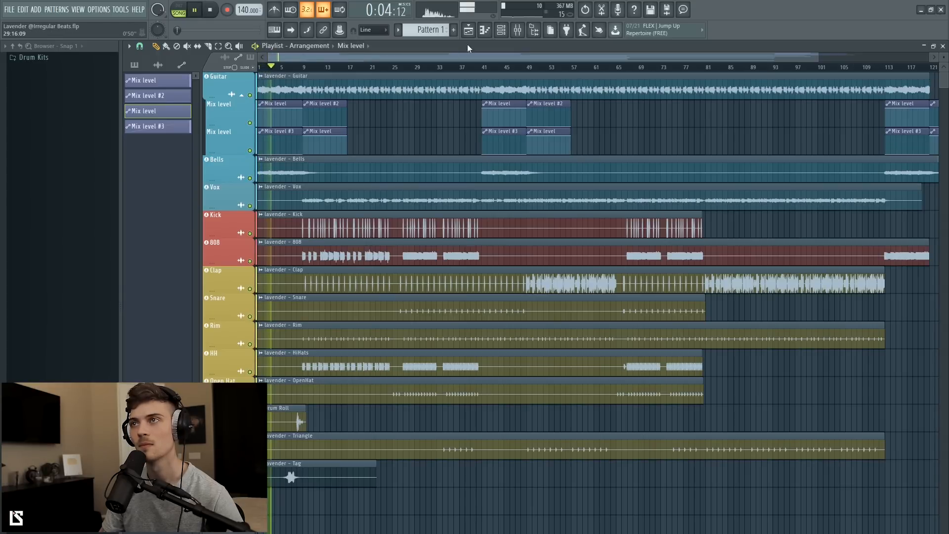
key(F9)
key(space)
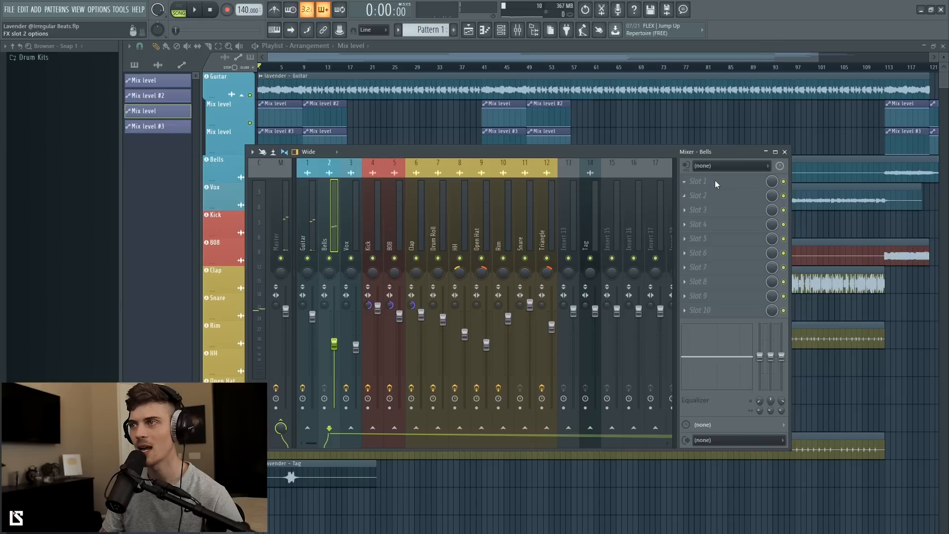
- Add Fruity Parametric EQ 2 to the Bells' first effect slot and boost the highs slightly with the top shelf band
click(717, 184)
mouse_move(828, 291)
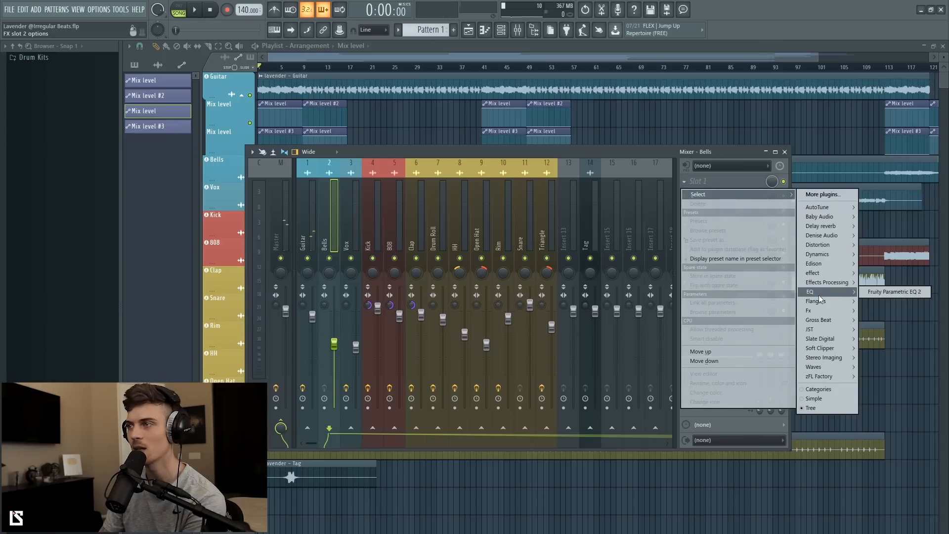
click(895, 292)
mouse_move(383, 249)
mouse_down()
mouse_move(372, 238)
mouse_move(389, 236)
mouse_up()
- Sweep a narrow band 3 boost through the Bells' low mids during playback and set it to a 2.8 dB cut at 461 Hz
key(space)
drag(295, 249, 309, 212)
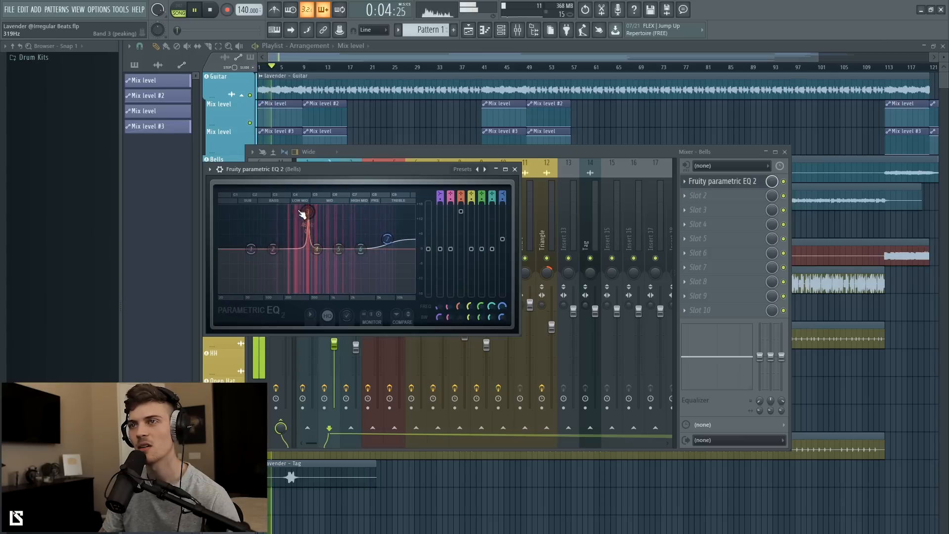
key(space)
drag(462, 217, 462, 256)
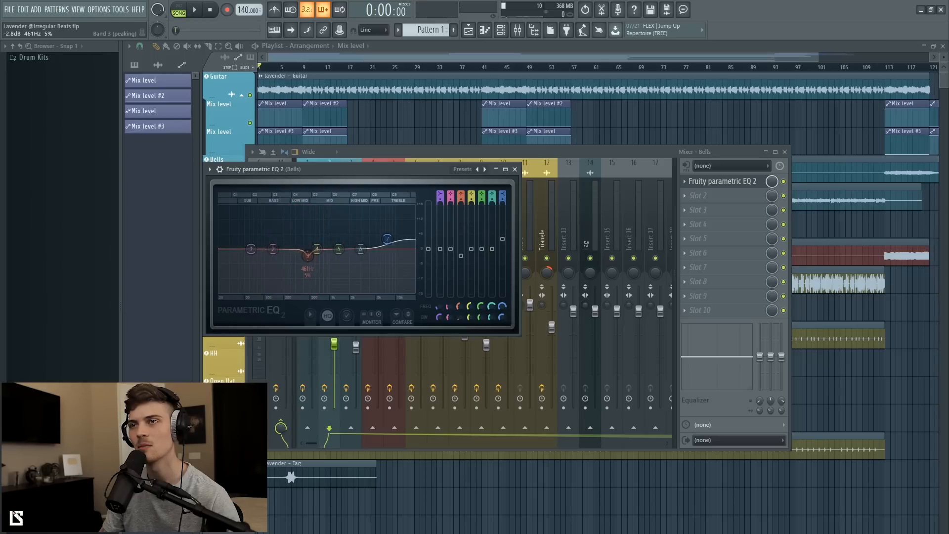
click(515, 169)
- Add S1 Imager Stereo to the Bells' second effect slot and set its width to 1.24
click(725, 200)
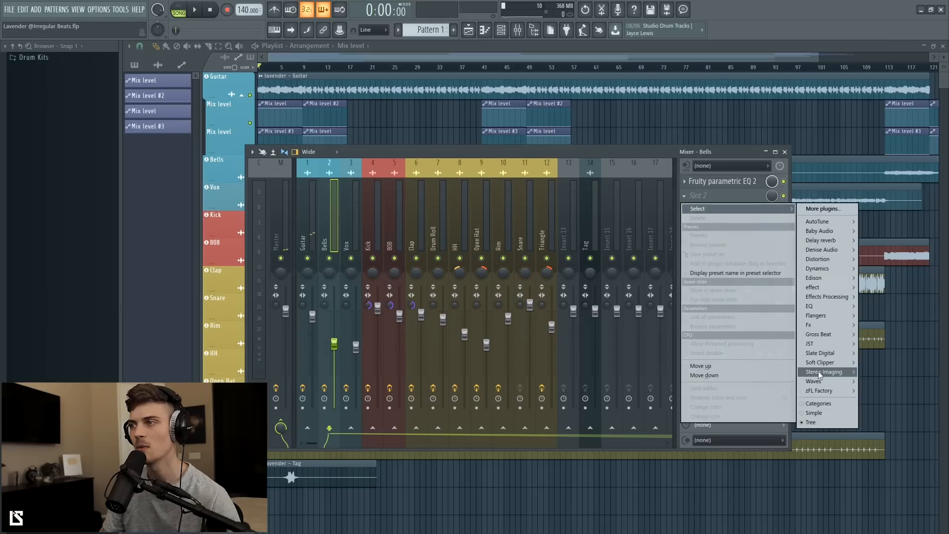
mouse_move(823, 381)
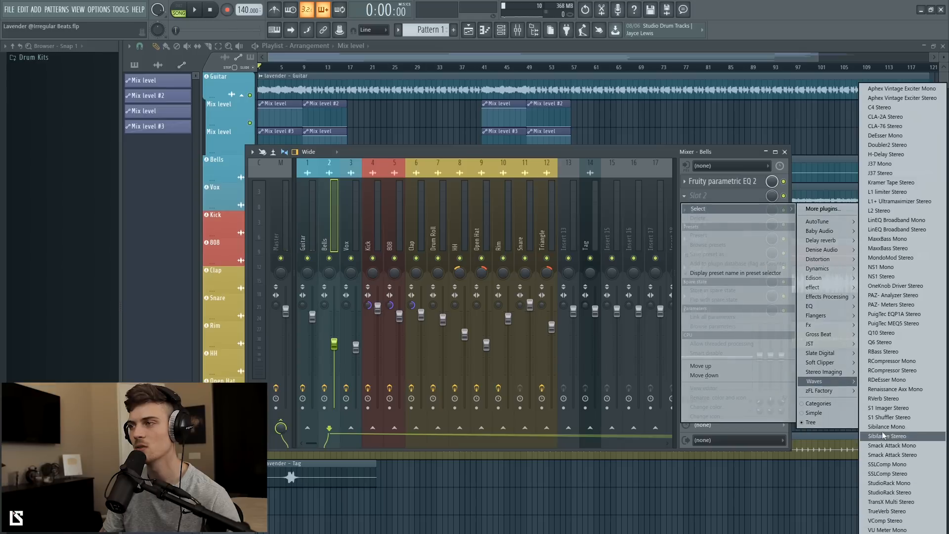
click(888, 408)
drag(258, 254, 258, 248)
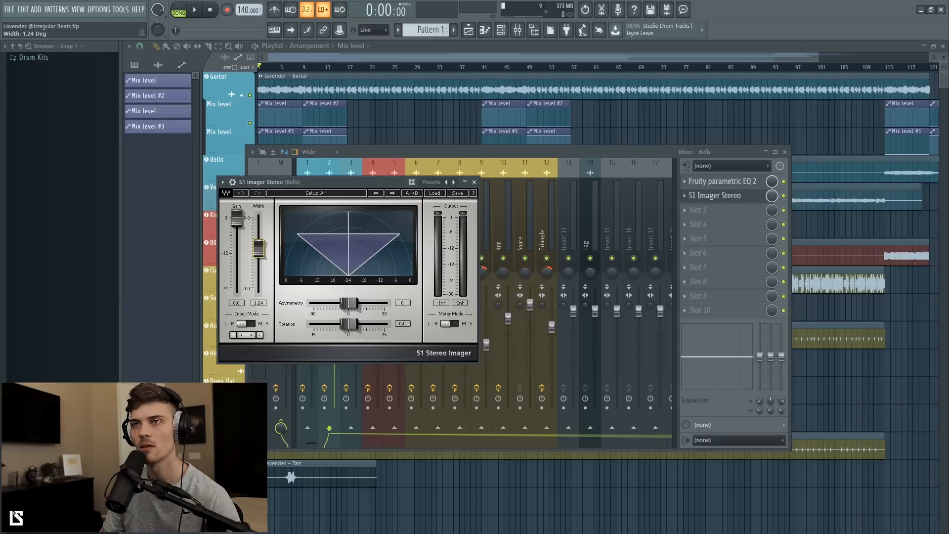
click(405, 158)
- Play the mix with the Master's stereo separation merged, raise the Bells' volume slightly, and reset the Master's separation
click(275, 306)
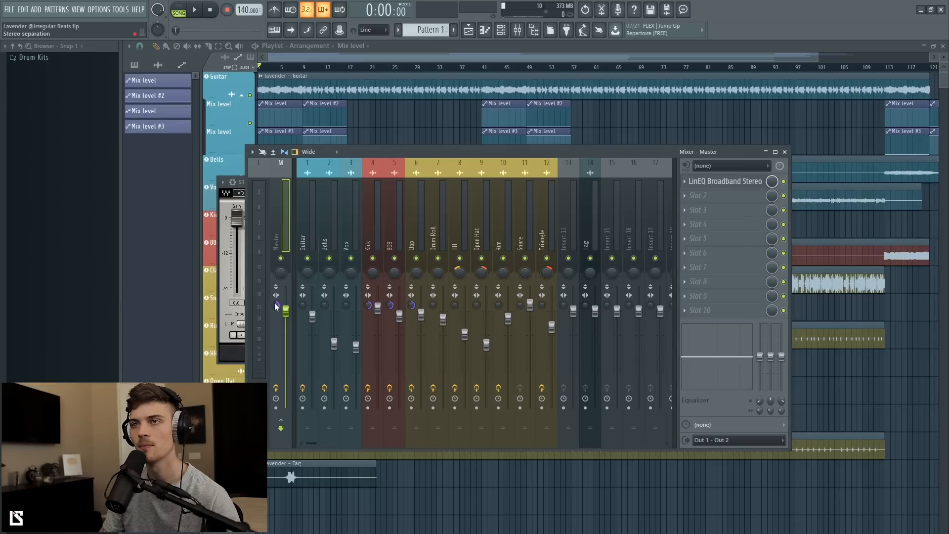
key(space)
click(331, 347)
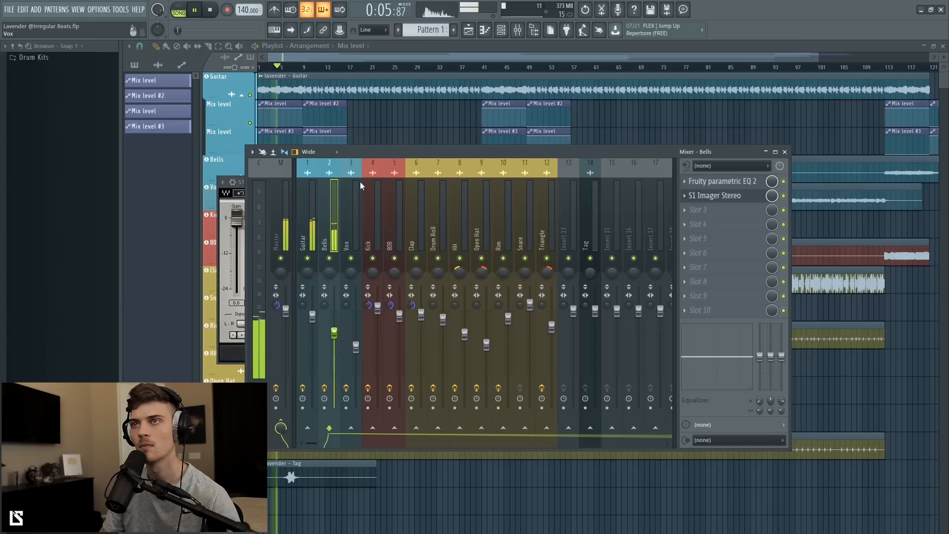
right_click(273, 307)
click(311, 313)
- Lower the Tag channel's volume during playback, stop the song, and mute the Tag track in the playlist
click(597, 229)
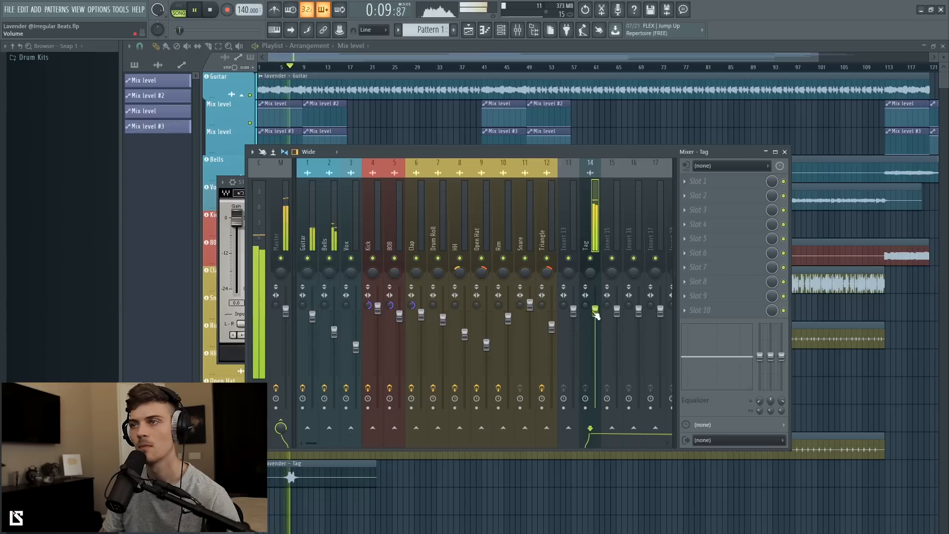
drag(595, 311, 596, 349)
key(F9)
key(space)
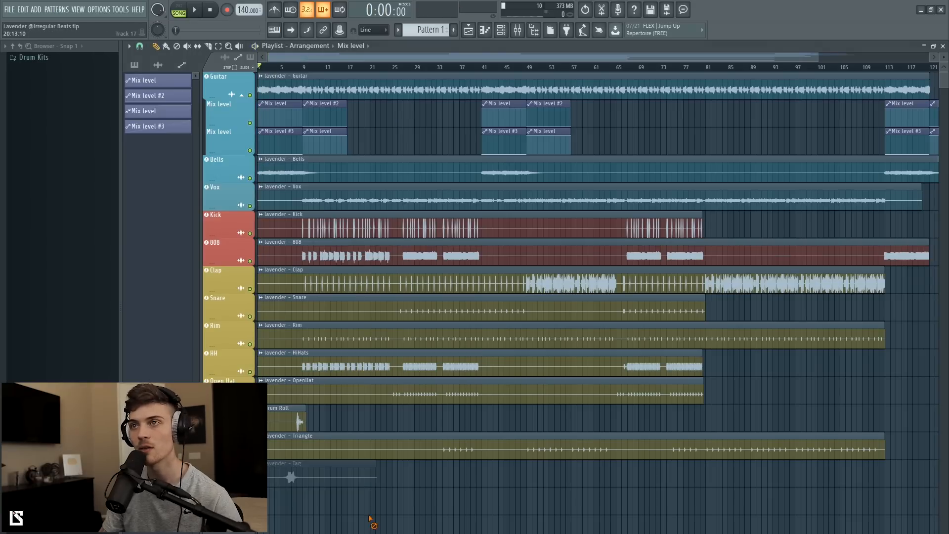
- Unmute the Tag, listen to it in the intro up to about bar 7, and mute it again
scroll(337, 69, up, 4)
click(333, 67)
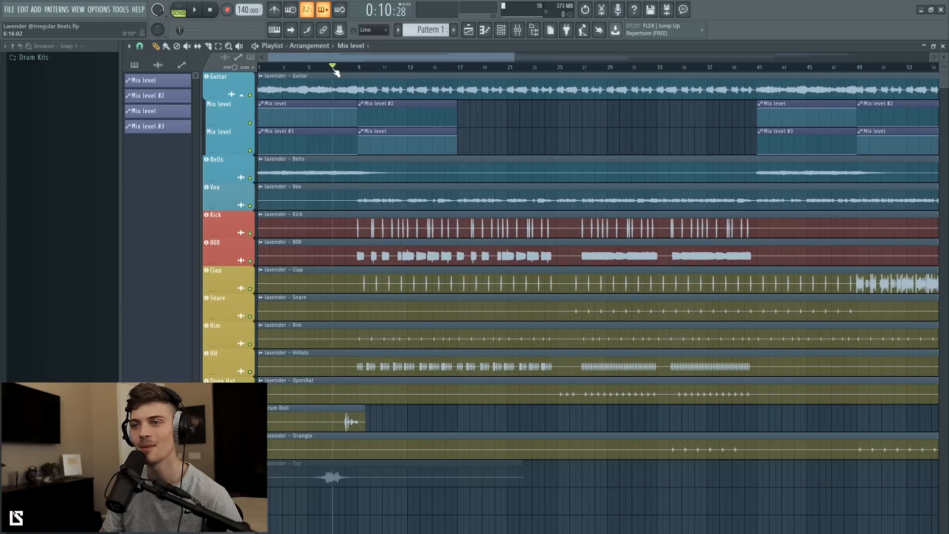
click(206, 464)
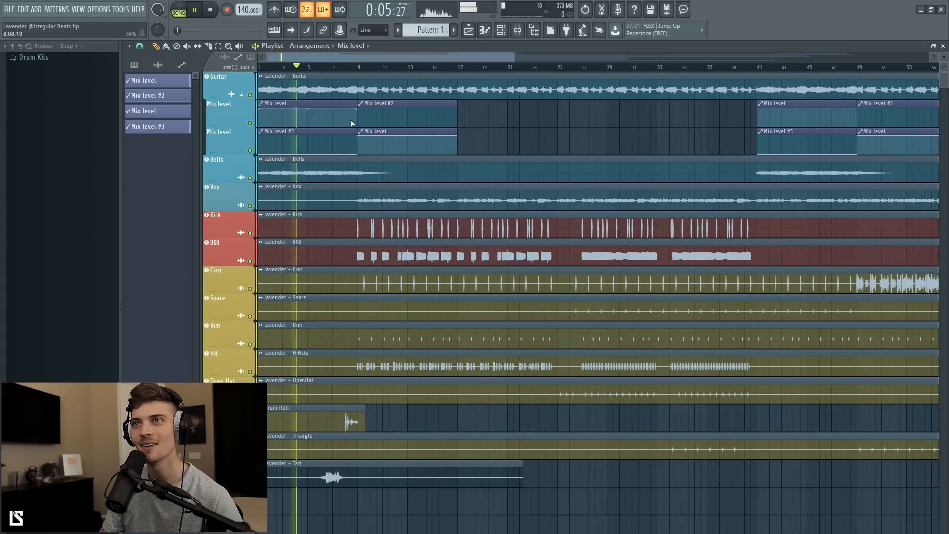
key(space)
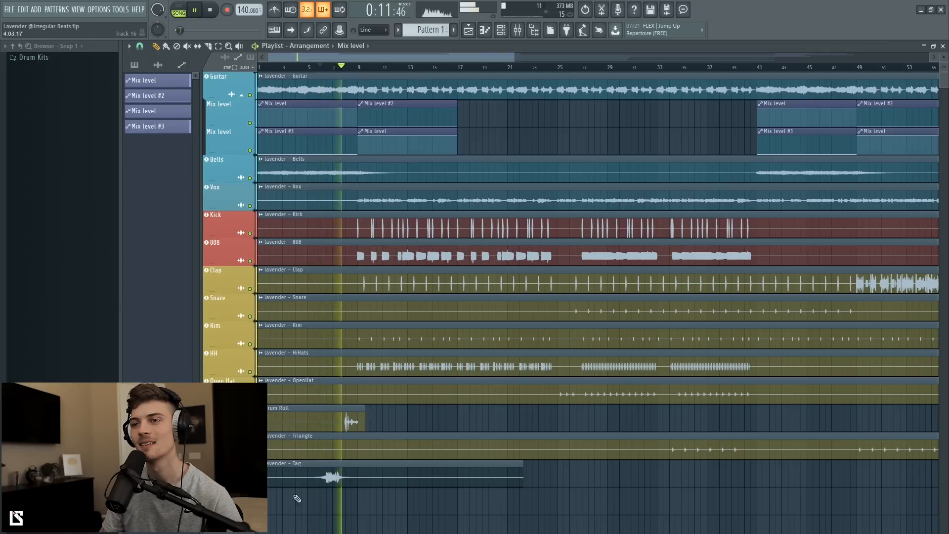
click(331, 482)
key(space)
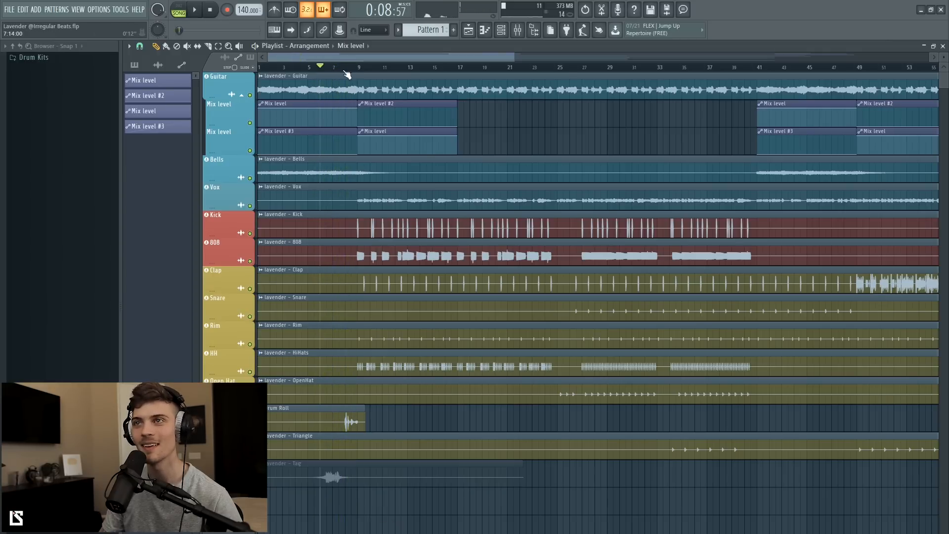
- Play the section before the drop and lower the Drum Roll channel's volume in the mixer
key(F9)
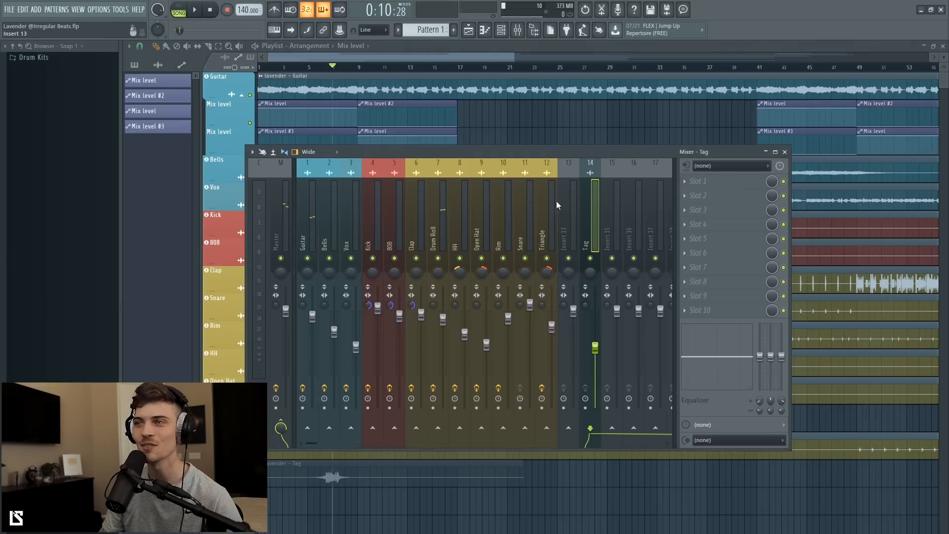
click(438, 228)
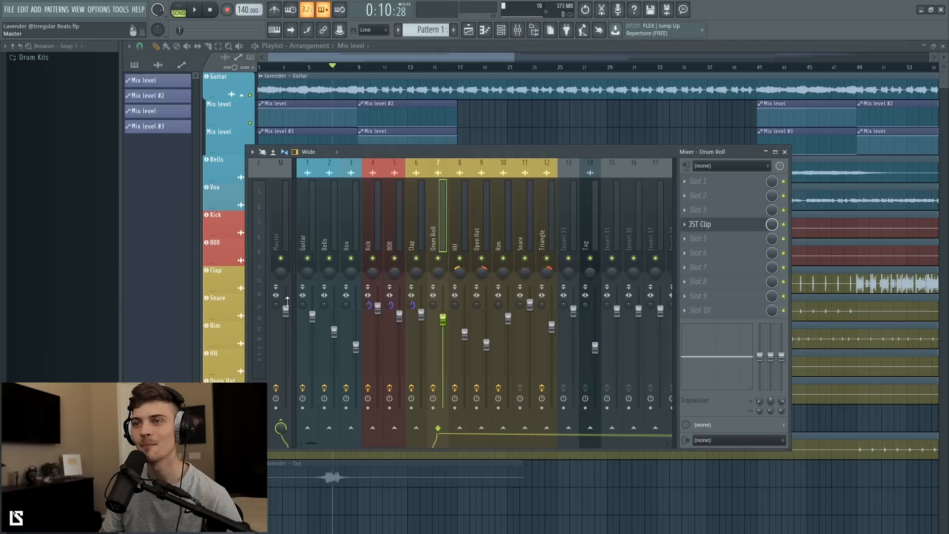
click(280, 233)
key(space)
click(445, 247)
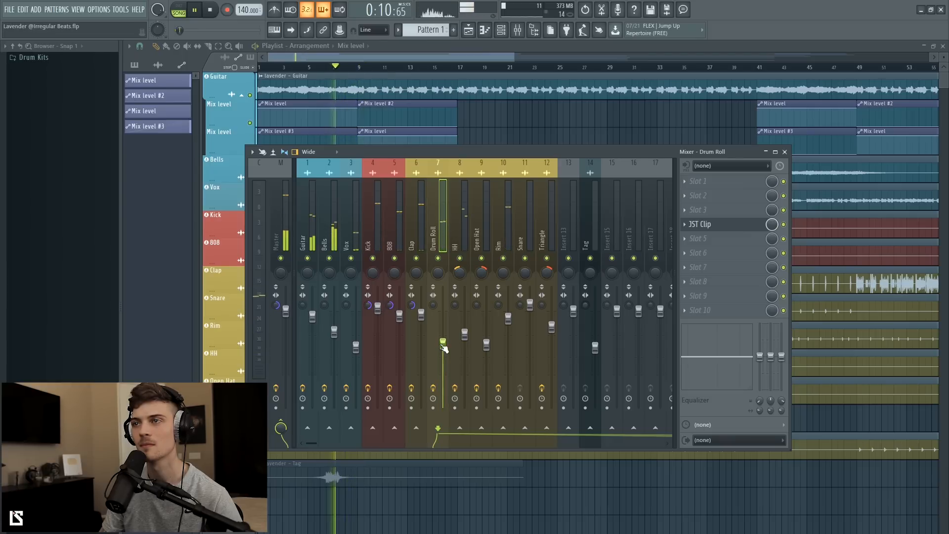
- Add Fruity Reeverb 2 to the Drum Roll channel's fifth effect slot
click(694, 241)
mouse_move(843, 287)
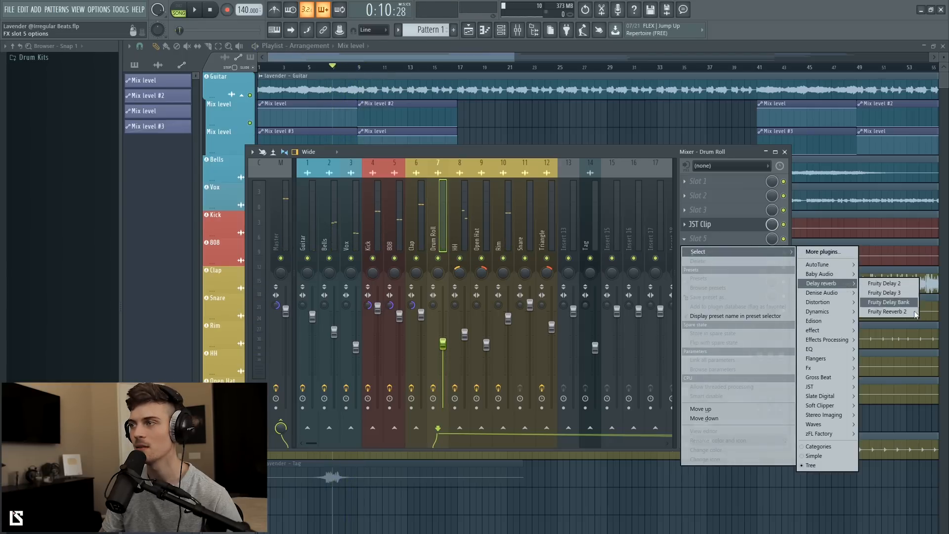
click(890, 311)
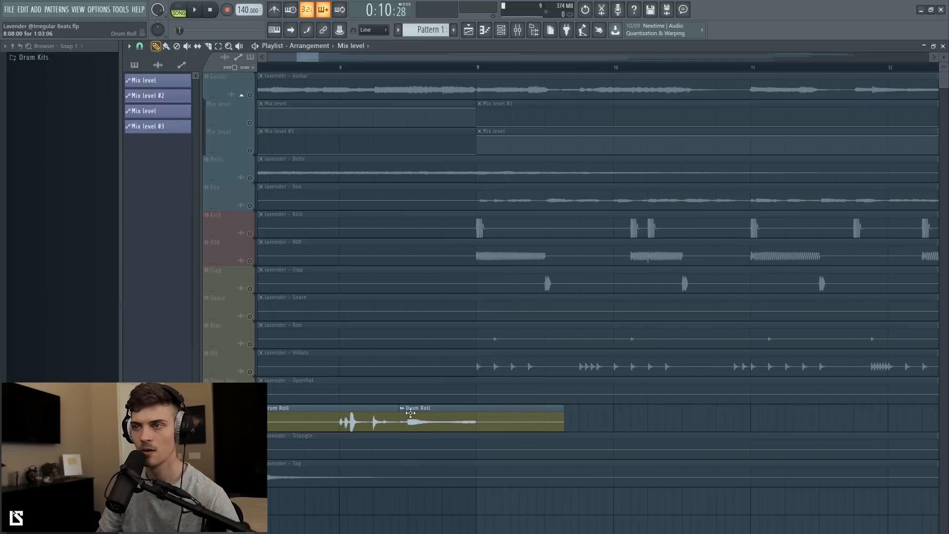
- Make the second Drum Roll clip before bar 9 unique and listen to the roll leading into the drop
click(403, 410)
click(445, 486)
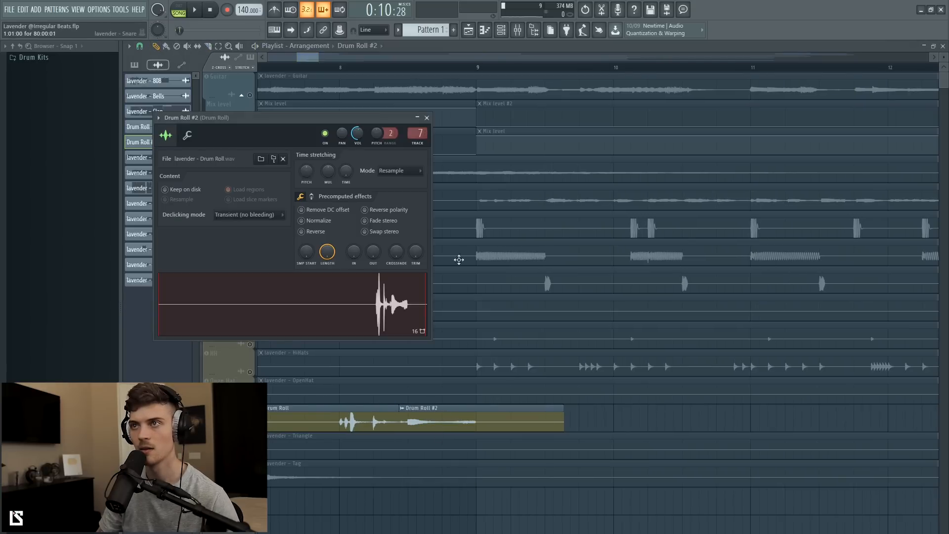
click(320, 69)
key(space)
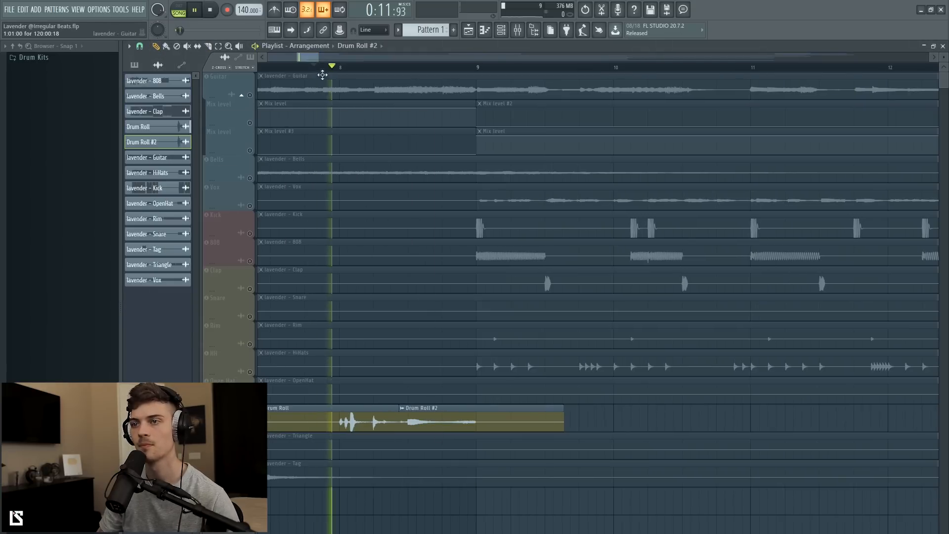
scroll(361, 69, down, 4)
key(space)
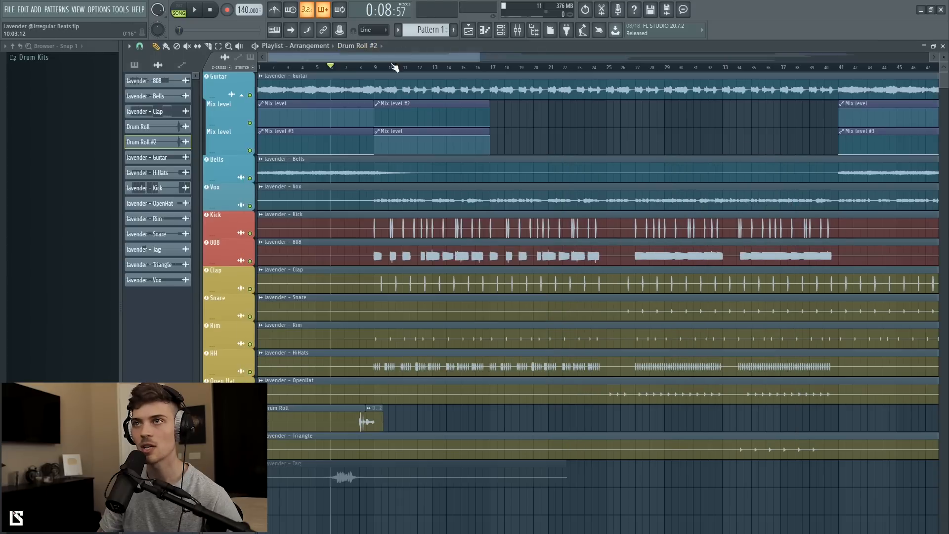
- Save the project
scroll(394, 67, down, 4)
key(ctrl+s)
scroll(415, 62, down, 1)
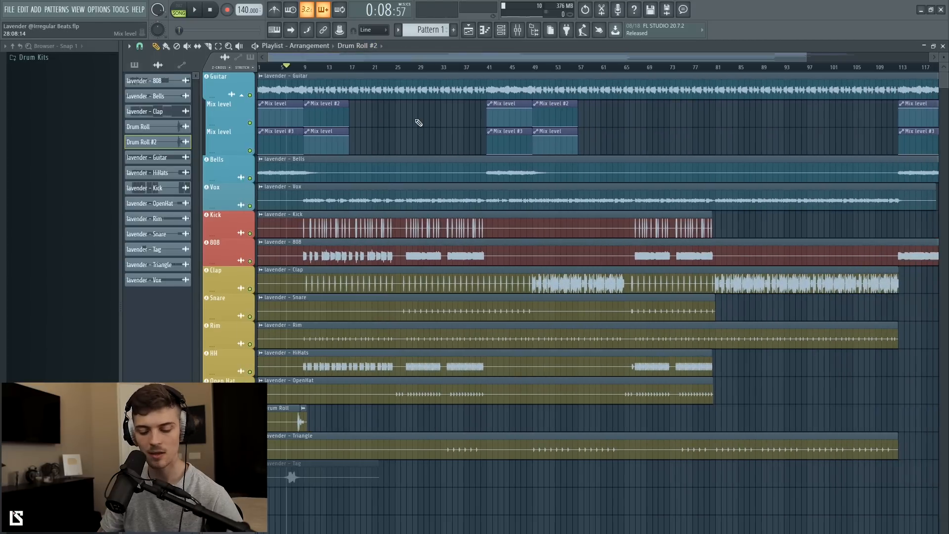
- Play the drop and rebalance the 808's volume against the Kick with small fader adjustments
key(space)
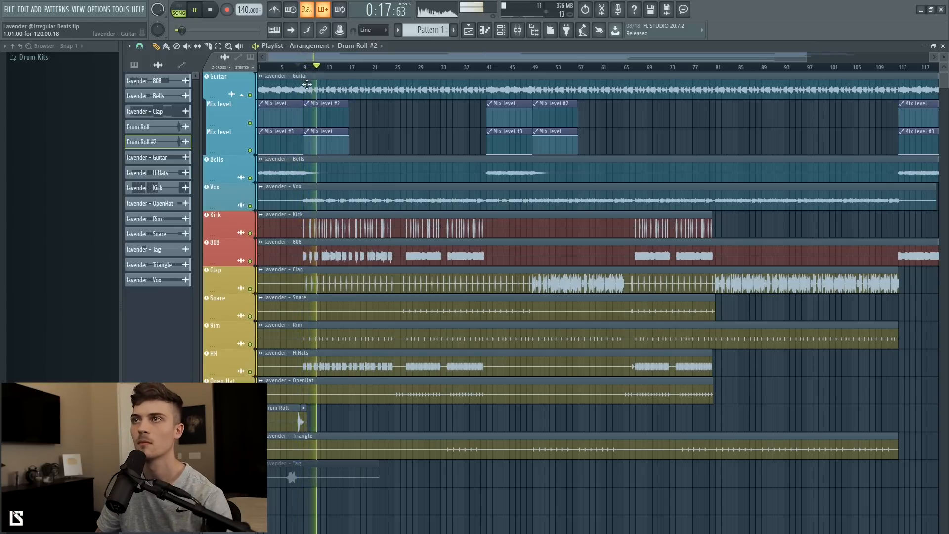
click(525, 29)
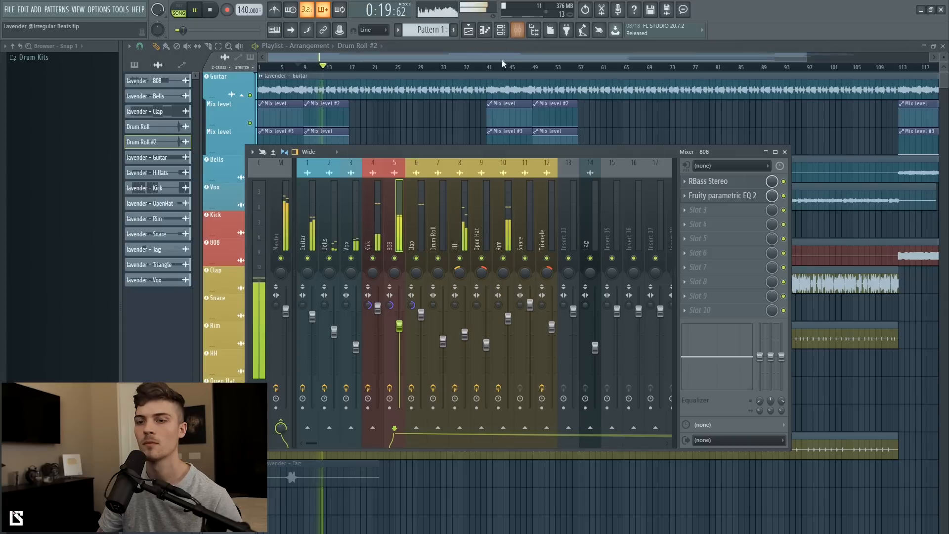
drag(399, 341, 399, 334)
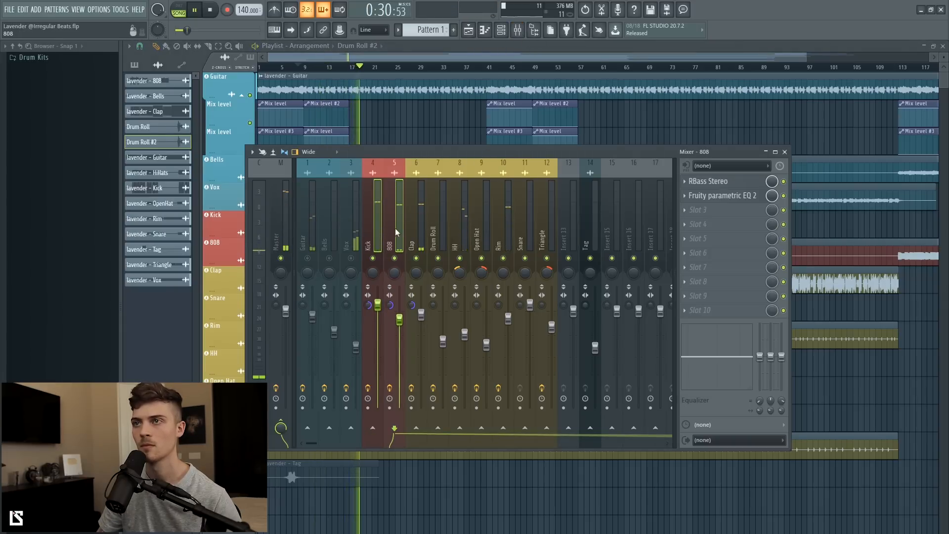
drag(399, 317, 400, 320)
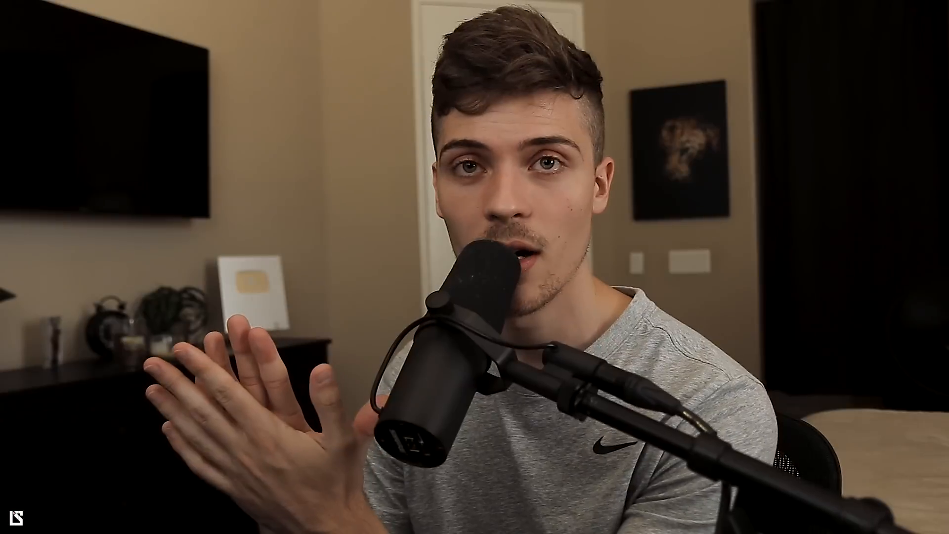